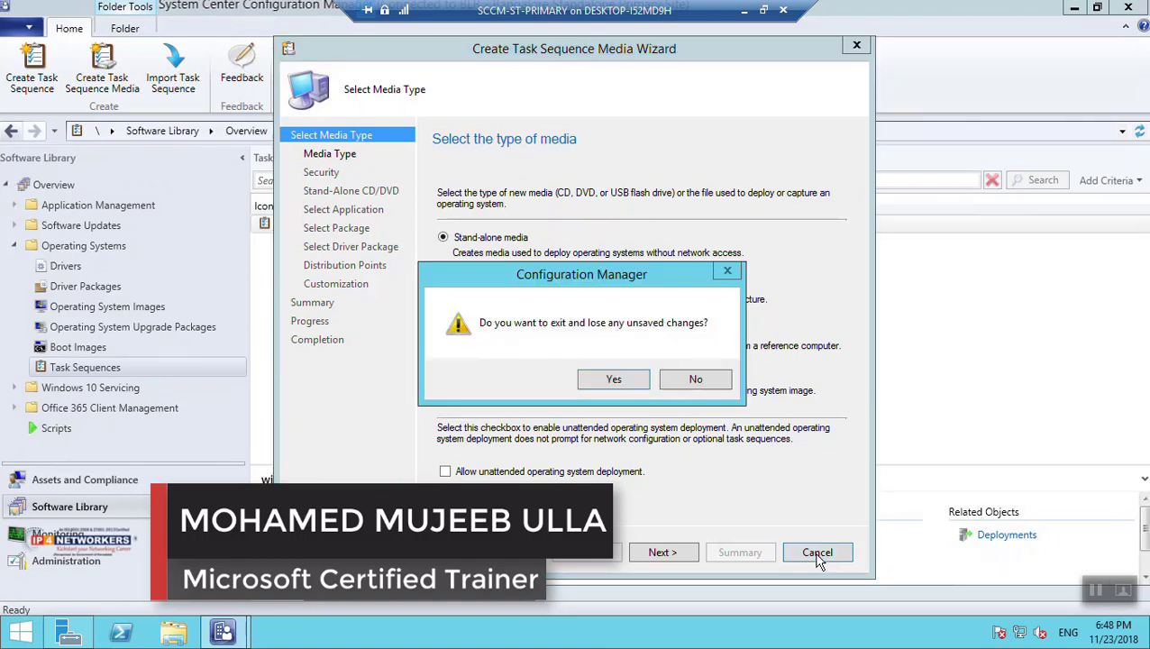
# Discard the unfinished media wizard and bring up the Task Sequences list containing win7
pyautogui.click(625, 378)
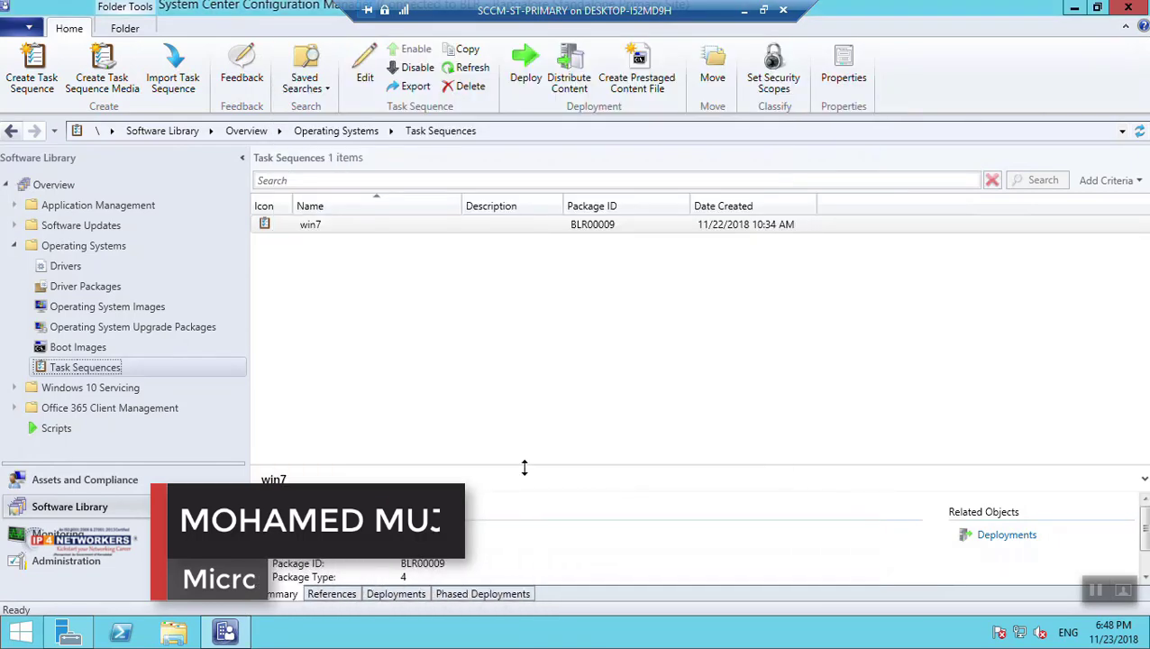
pyautogui.rightClick(118, 367)
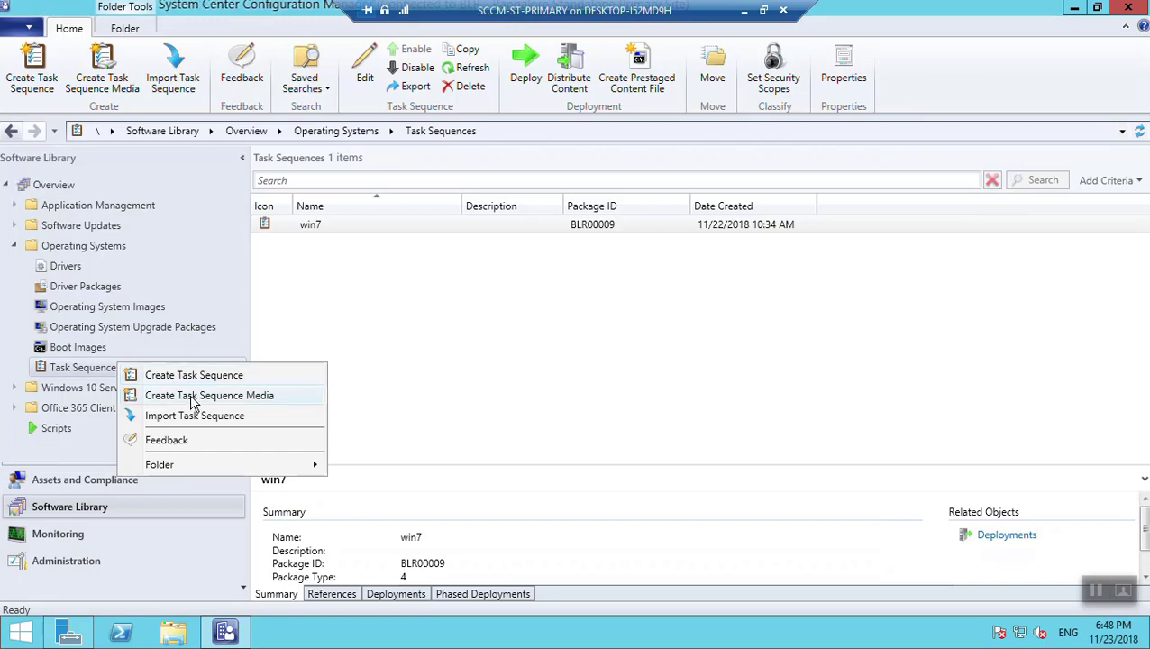
pyautogui.click(127, 326)
pyautogui.click(126, 307)
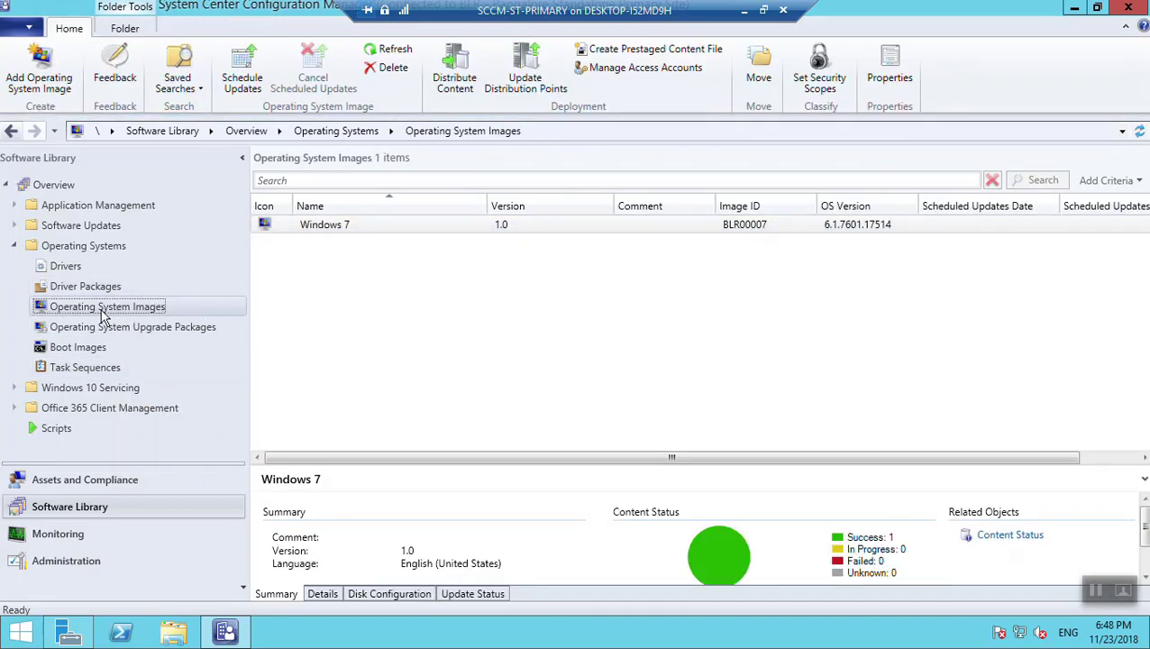
pyautogui.click(83, 368)
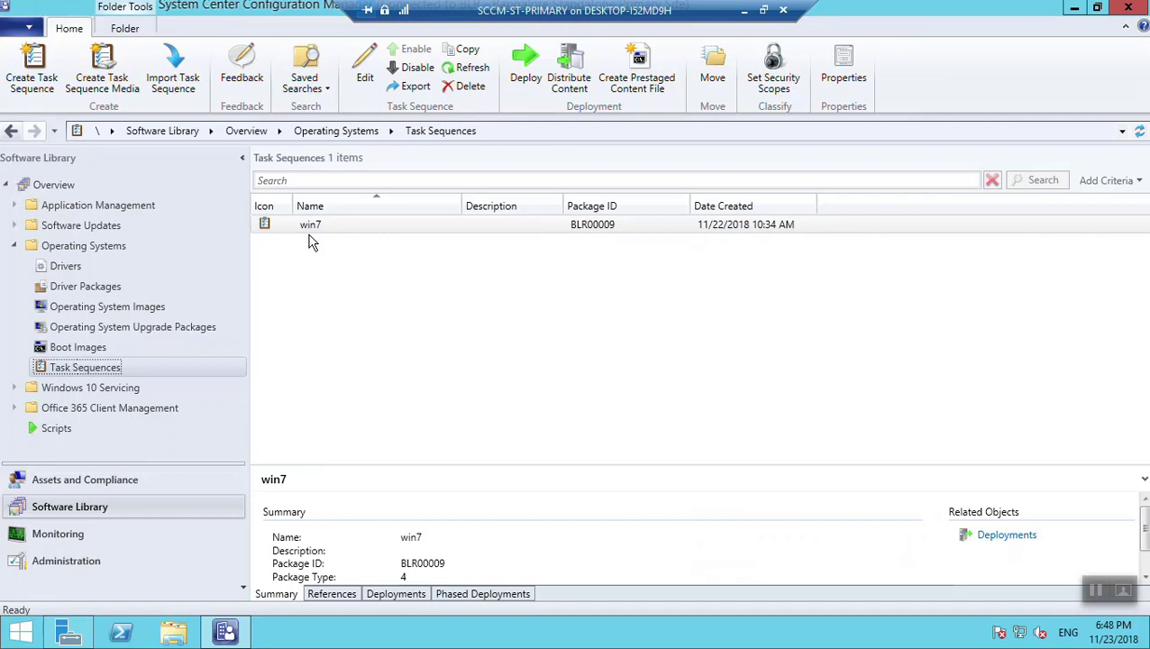
pyautogui.rightClick(76, 373)
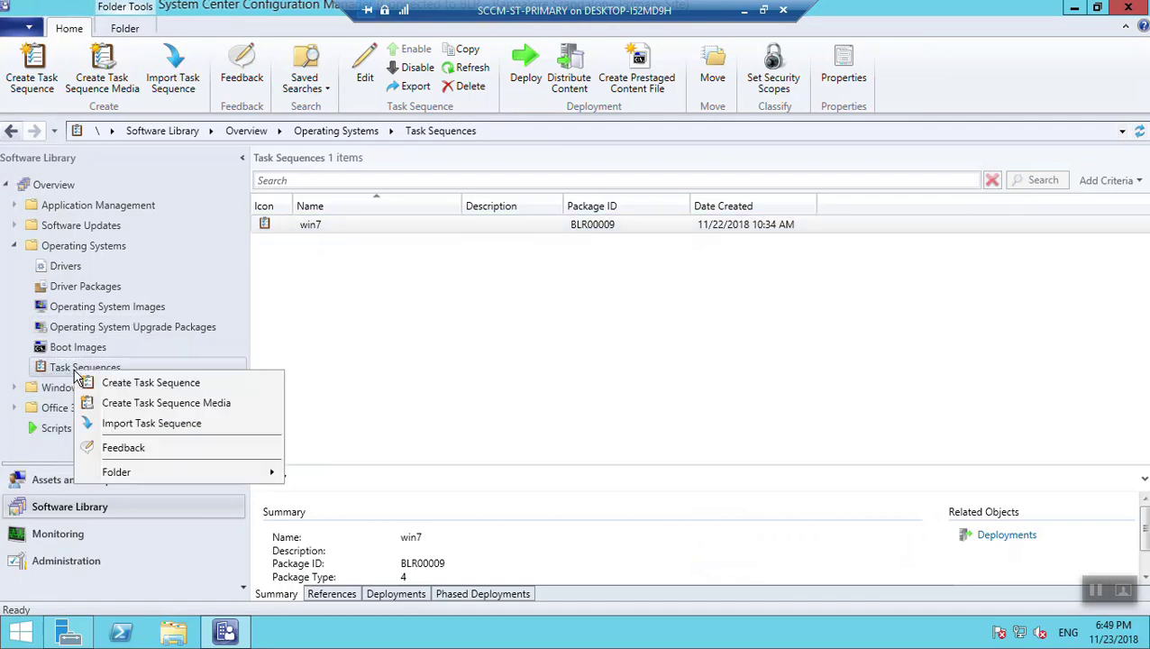
# Start the Create Task Sequence Media wizard for Stand-alone media
pyautogui.click(161, 412)
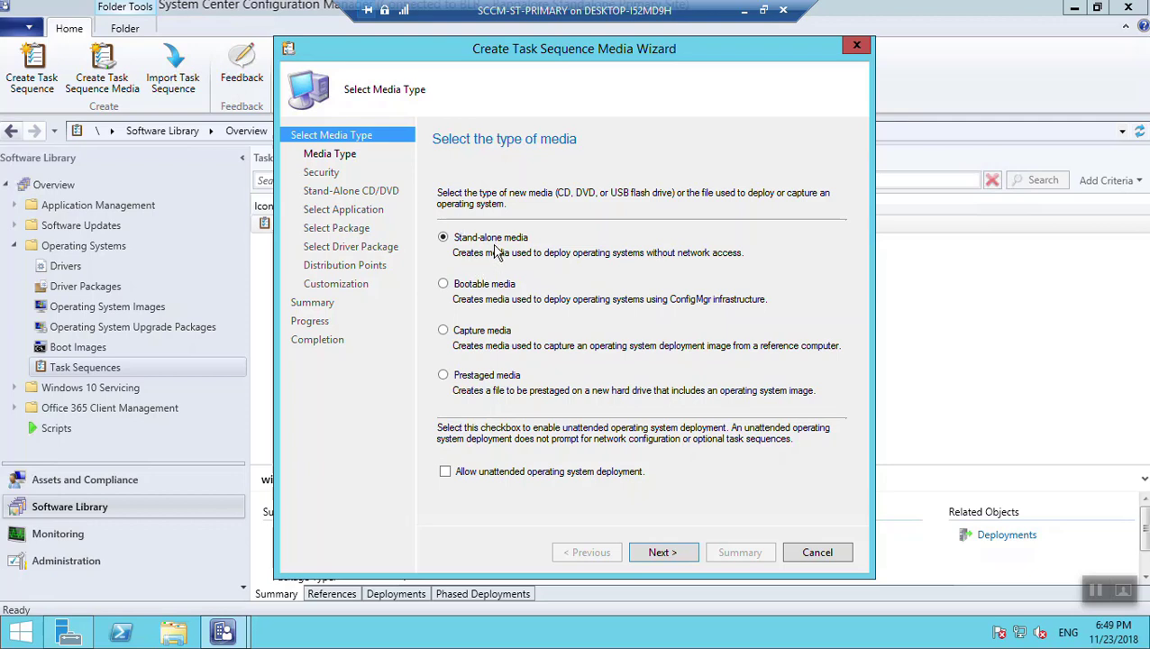
pyautogui.click(668, 555)
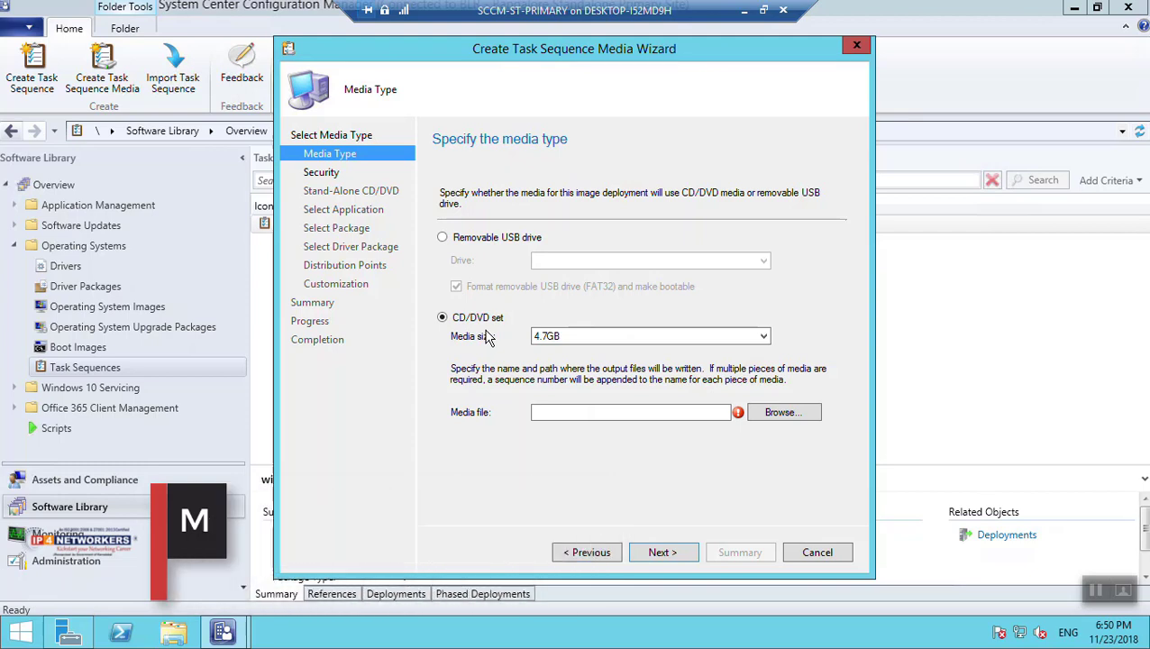
# Browse for where to save the media file of the 4.7GB CD/DVD set
pyautogui.click(781, 414)
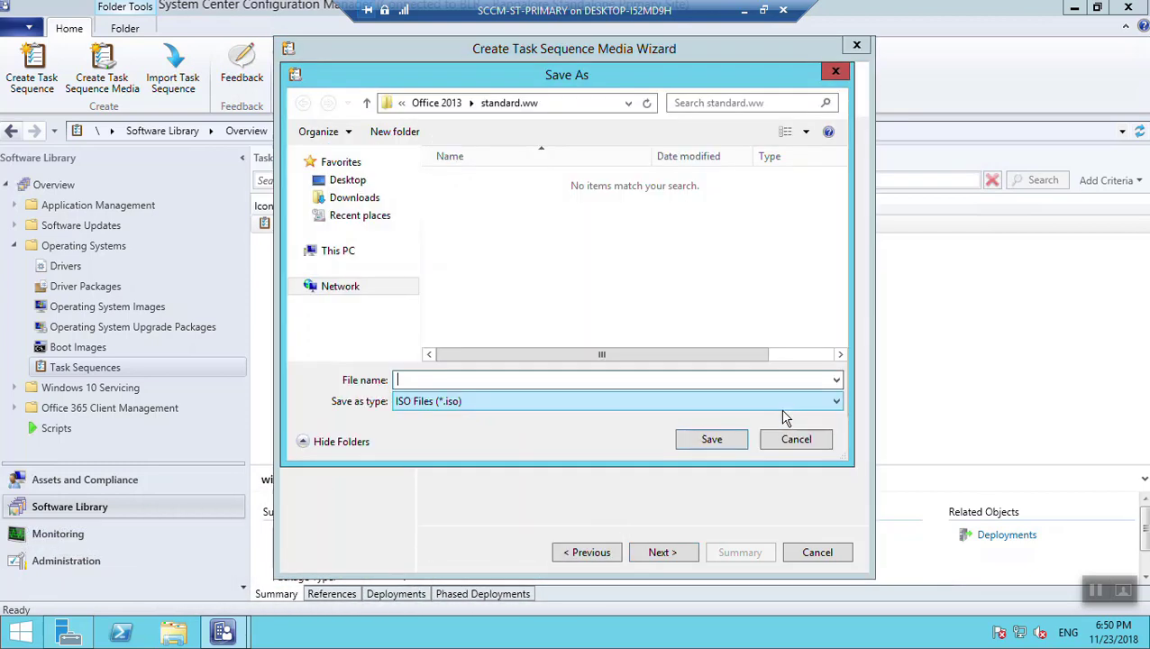
# Save the media ISO as WIN7STMD in the C:\softwares folder
pyautogui.click(350, 256)
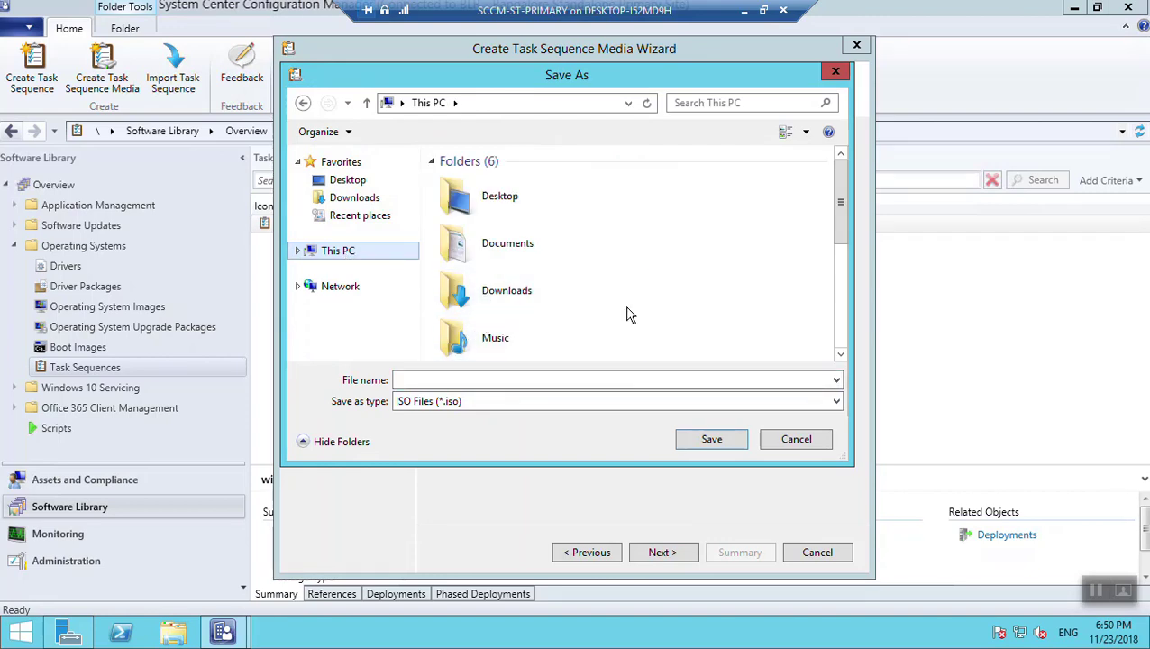
pyautogui.moveTo(845, 233); pyautogui.dragTo(821, 352)
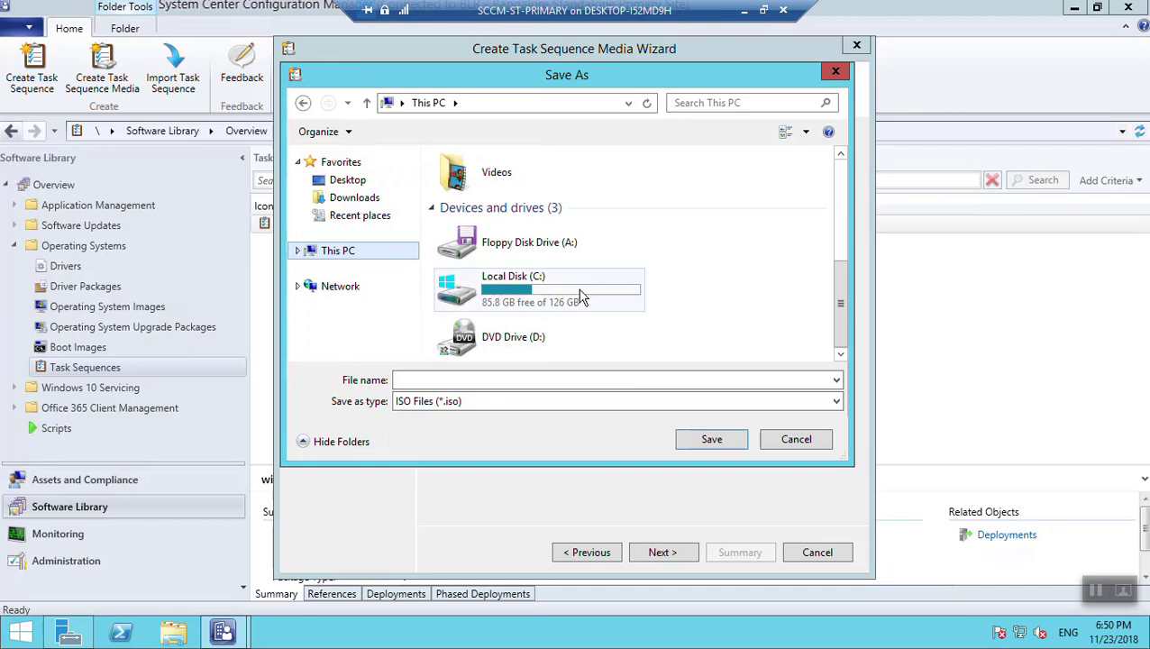
pyautogui.doubleClick(550, 300)
pyautogui.scroll(-2, 527, 307)
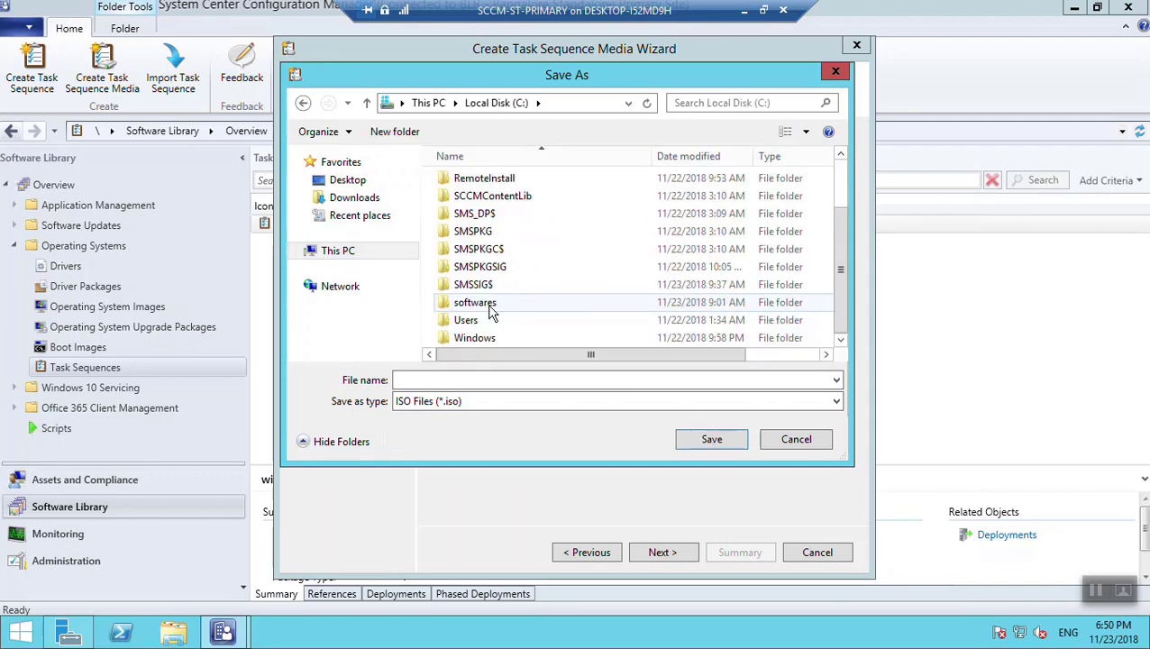
pyautogui.doubleClick(489, 305)
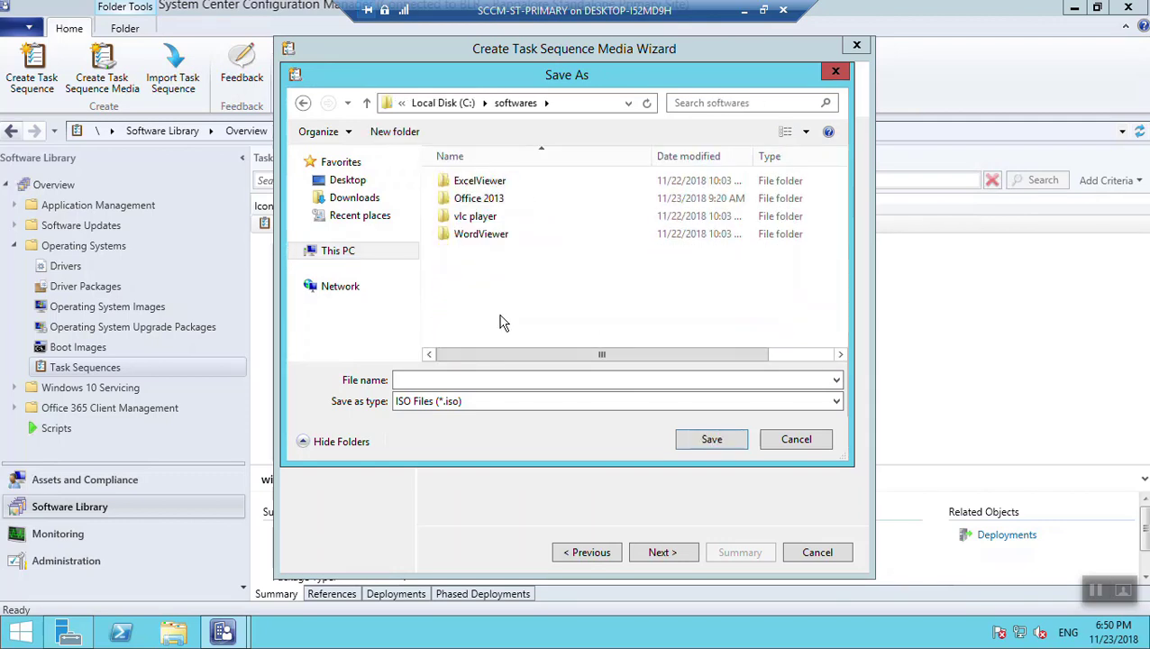
pyautogui.click(477, 381)
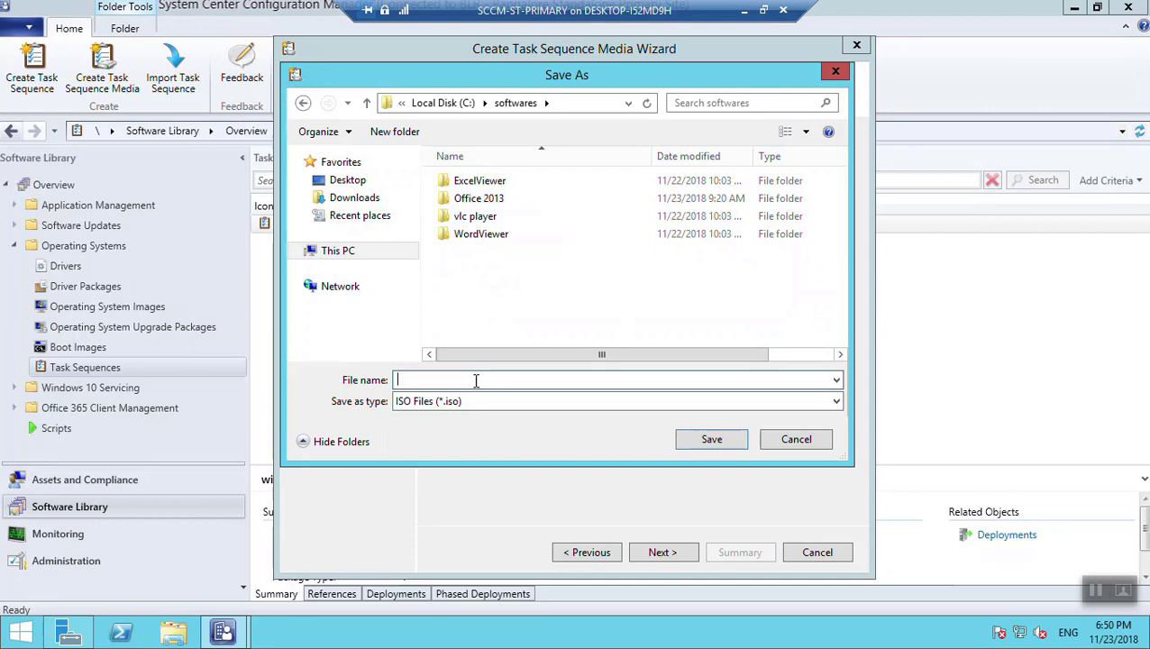
pyautogui.write('WIN7STMD')
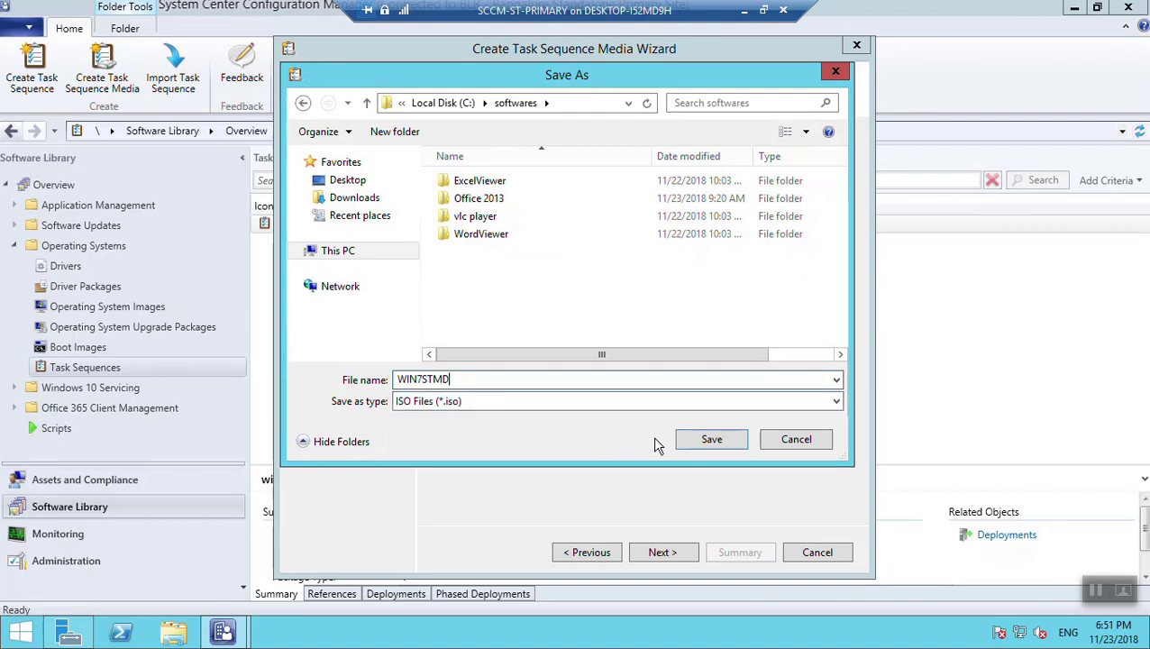
pyautogui.click(706, 439)
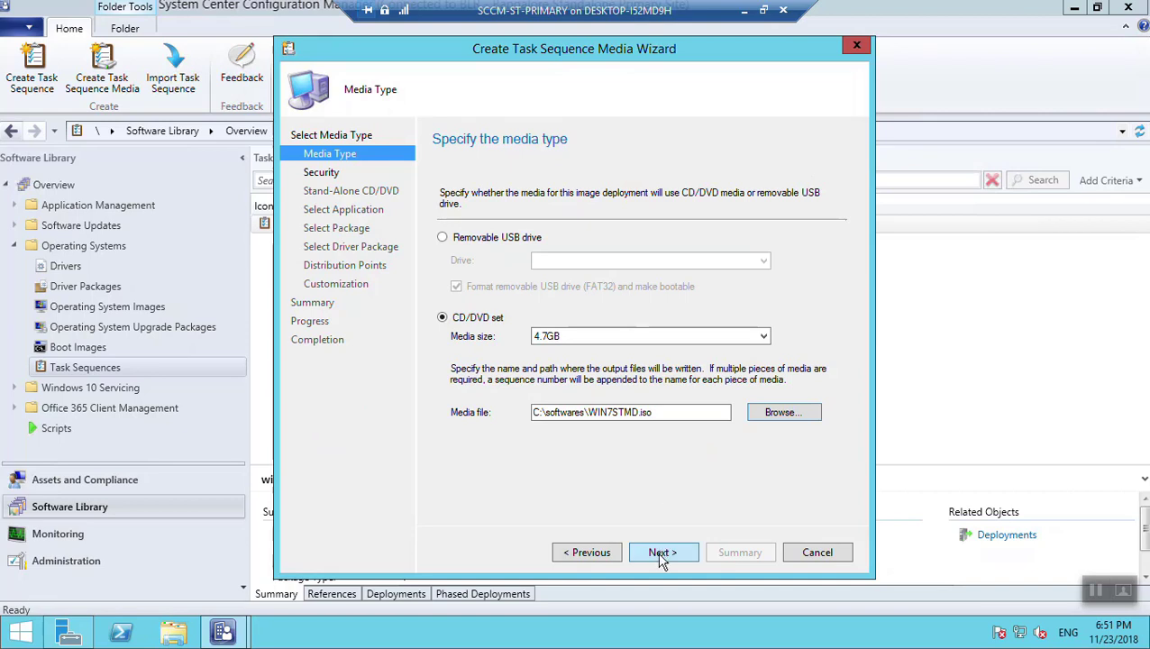
# Protect the media with a password, entering it and confirming it
pyautogui.click(662, 553)
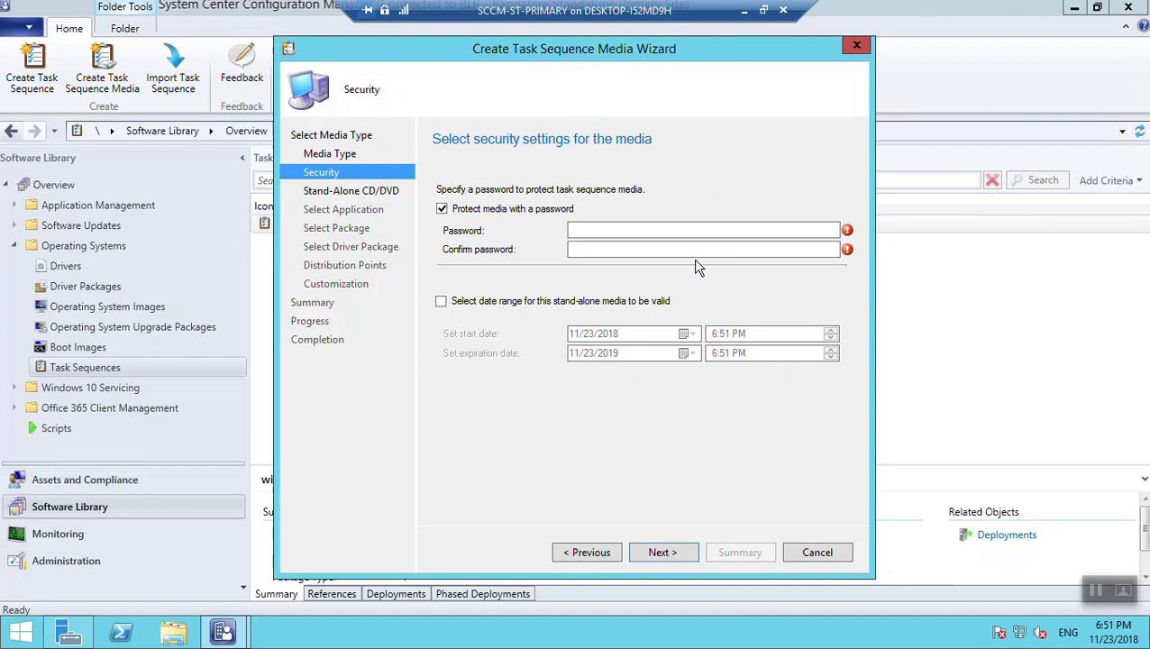
pyautogui.click(595, 231)
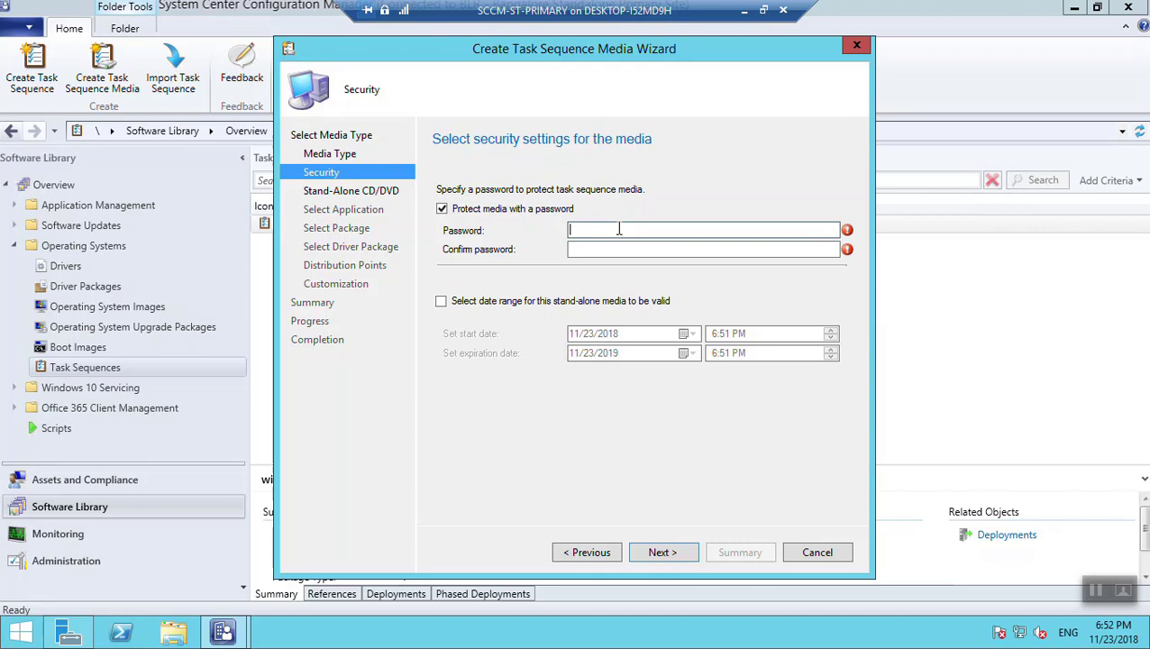
pyautogui.write('••••••••••')
pyautogui.press('Tab')
pyautogui.write('••••••')
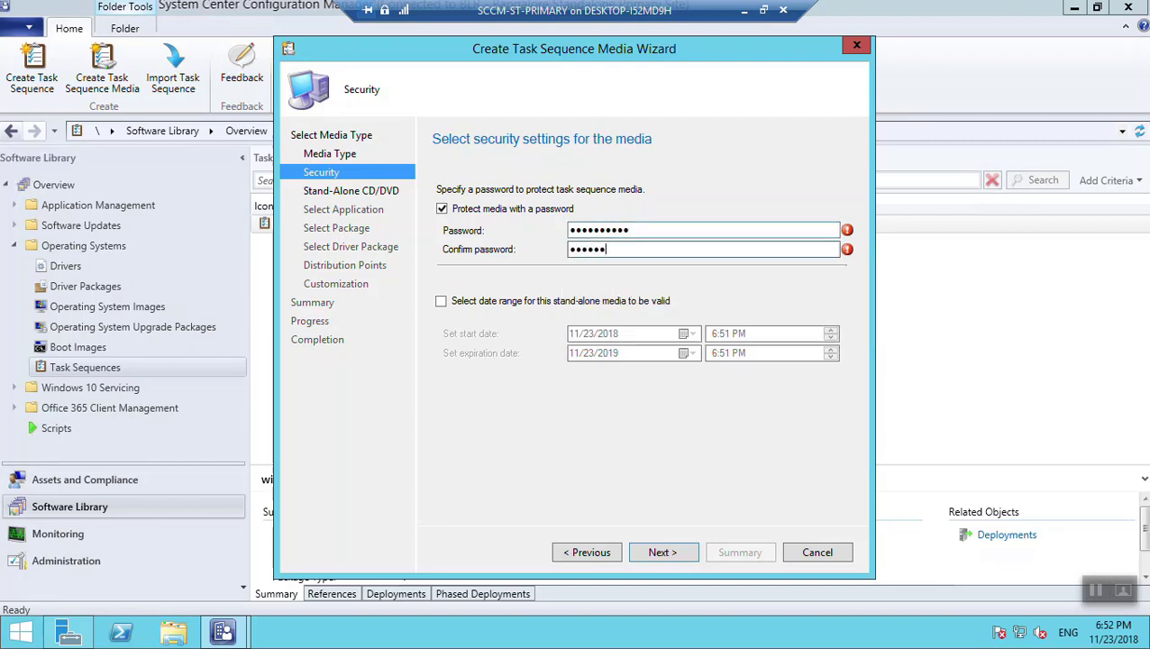
pyautogui.write('••••')
pyautogui.click(665, 559)
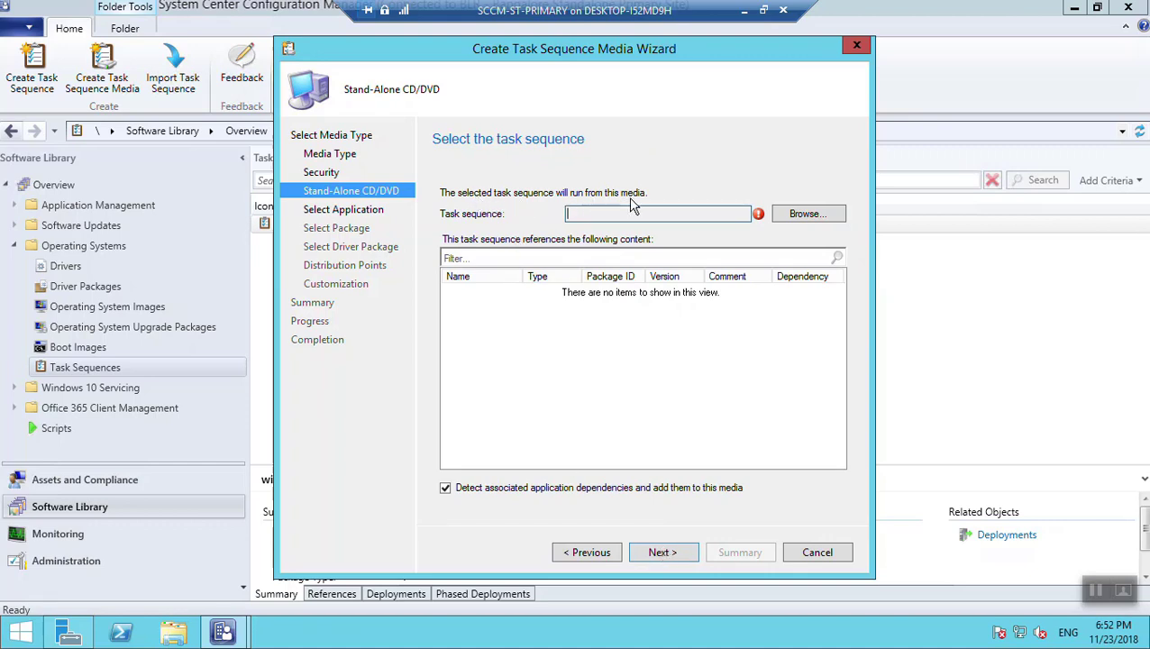
# Choose task sequence BLR00009-win7 and review its Boot image (x64) and Windows 7 content
pyautogui.click(807, 216)
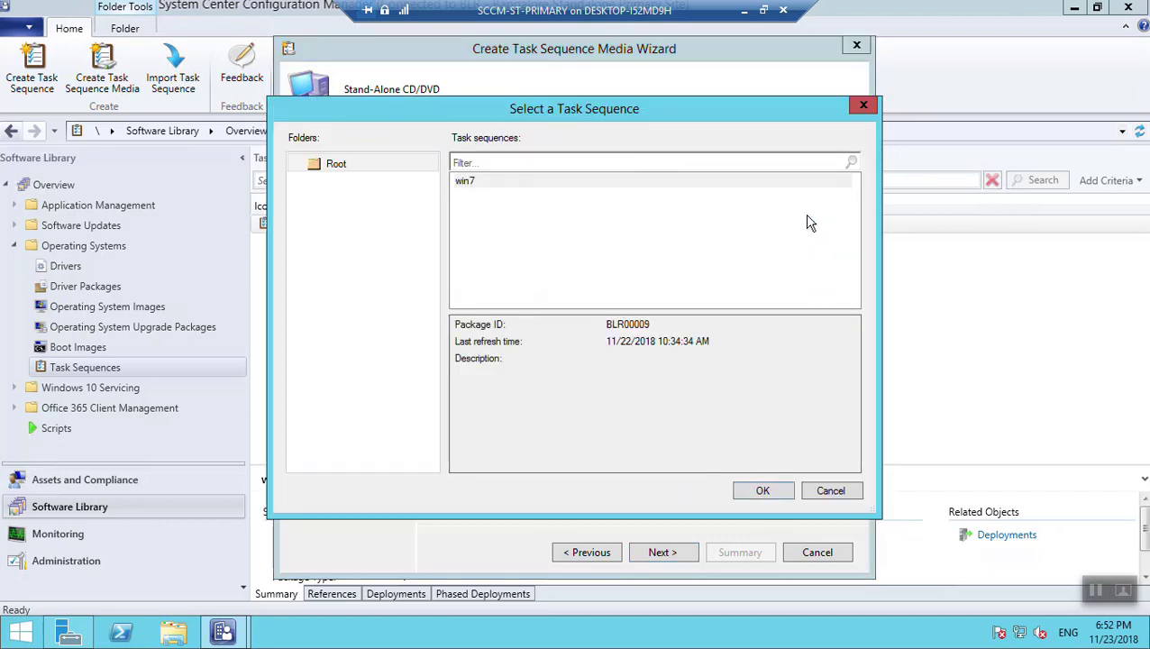
pyautogui.click(553, 185)
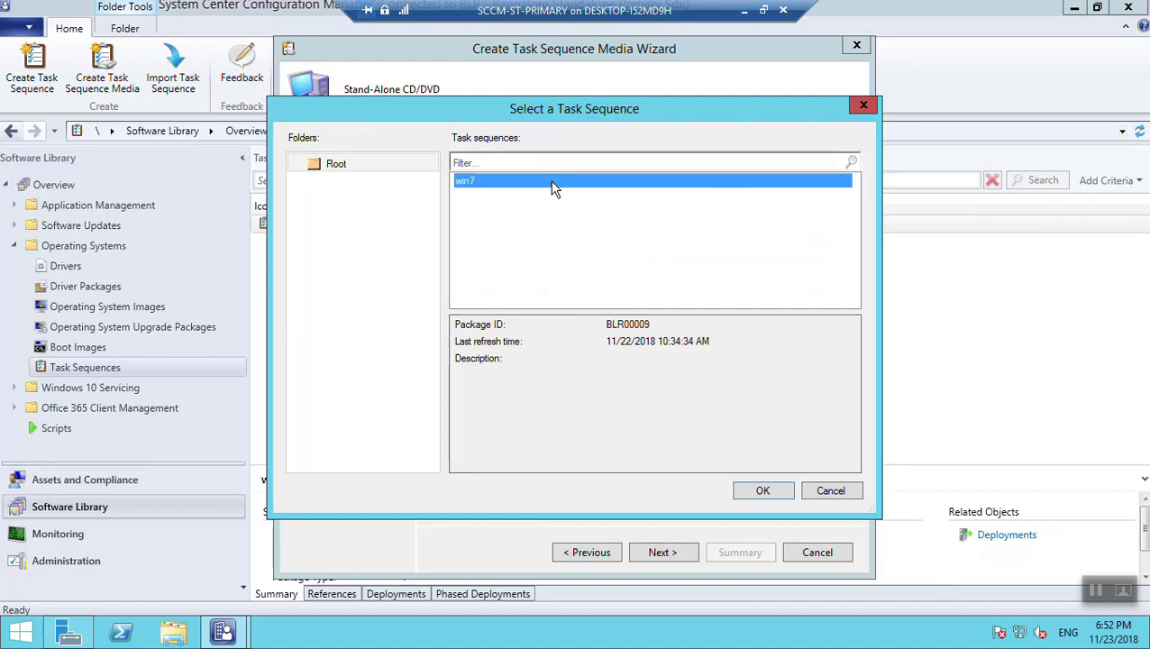
pyautogui.doubleClick(492, 178)
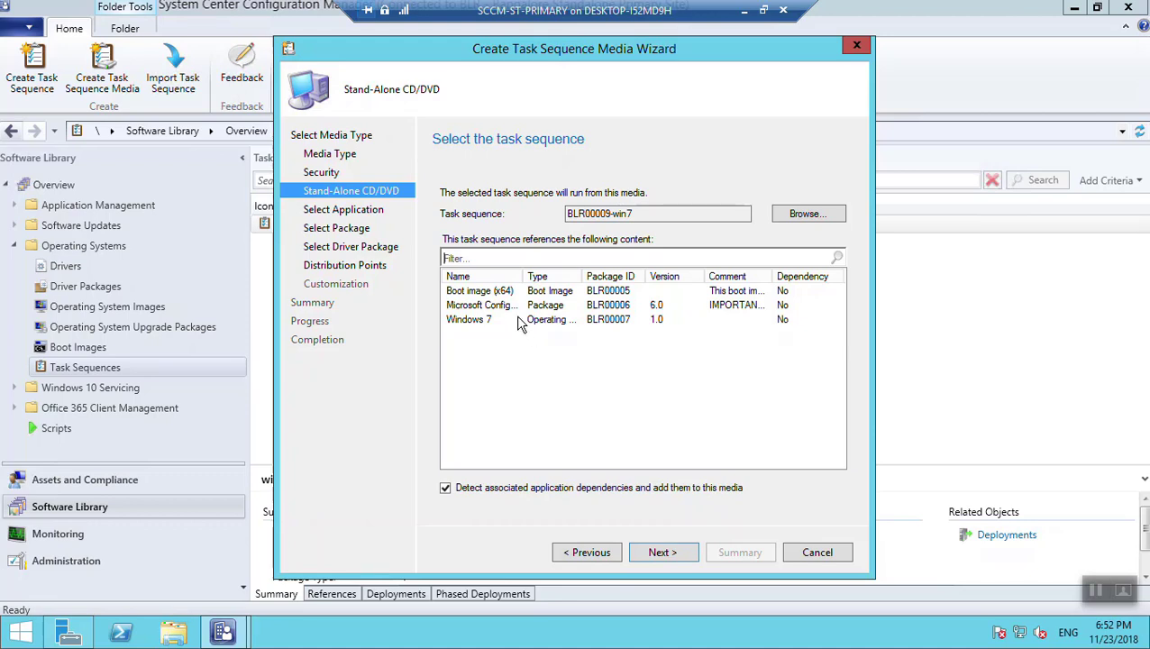
pyautogui.click(517, 291)
pyautogui.moveTo(518, 277); pyautogui.dragTo(575, 277)
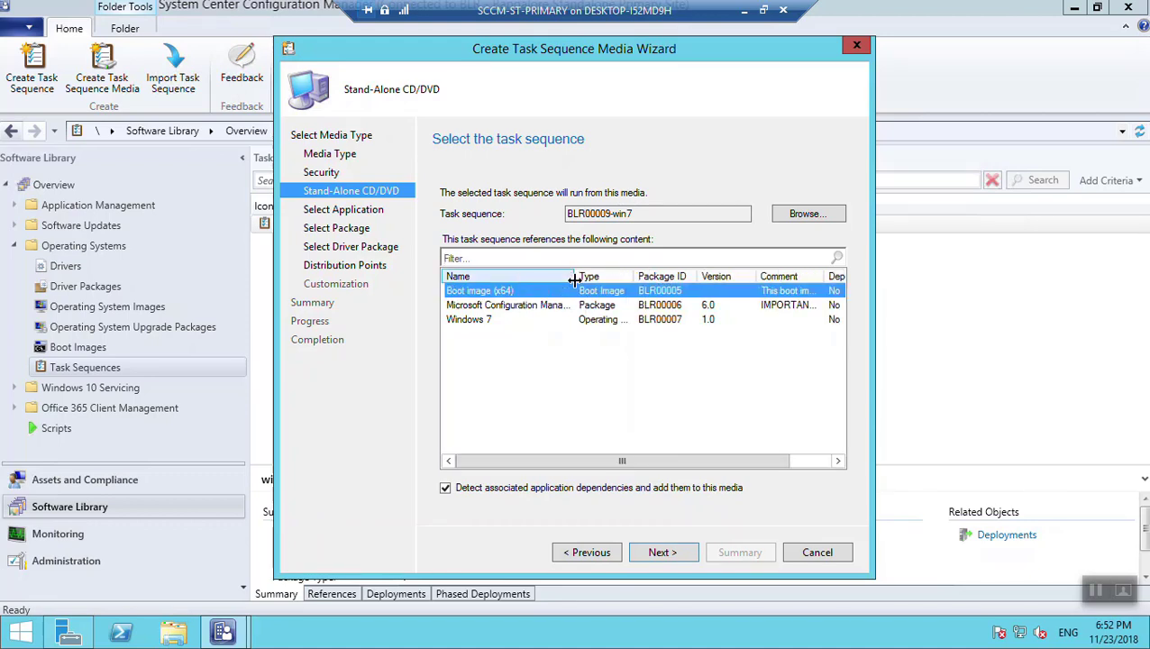
pyautogui.click(512, 321)
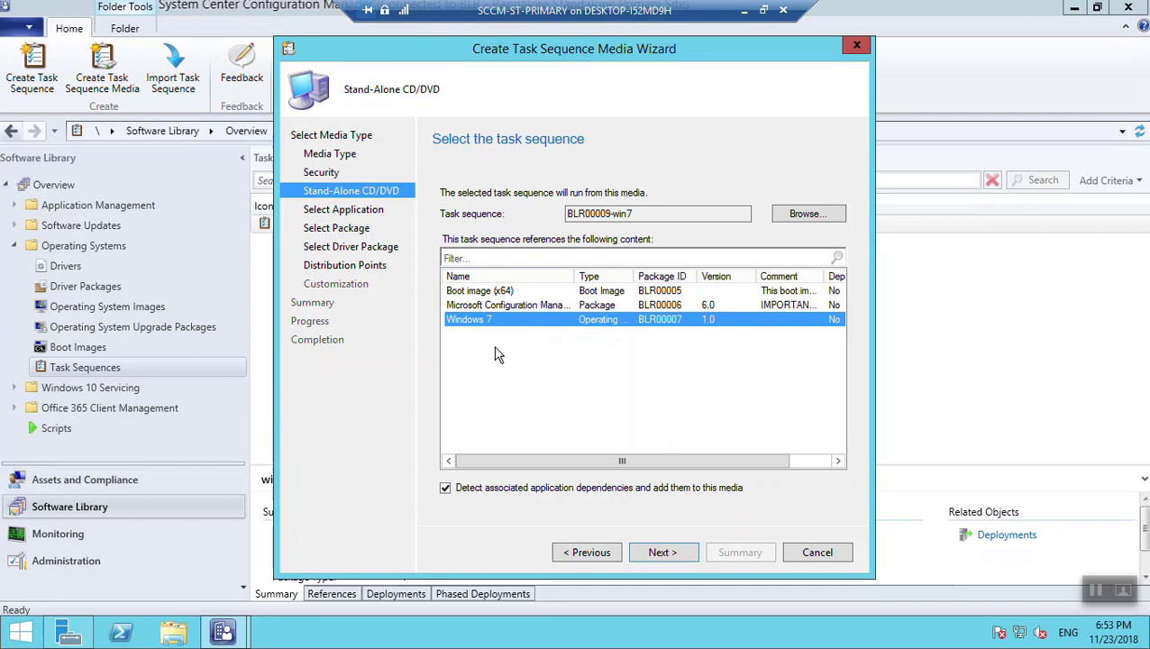
pyautogui.click(661, 554)
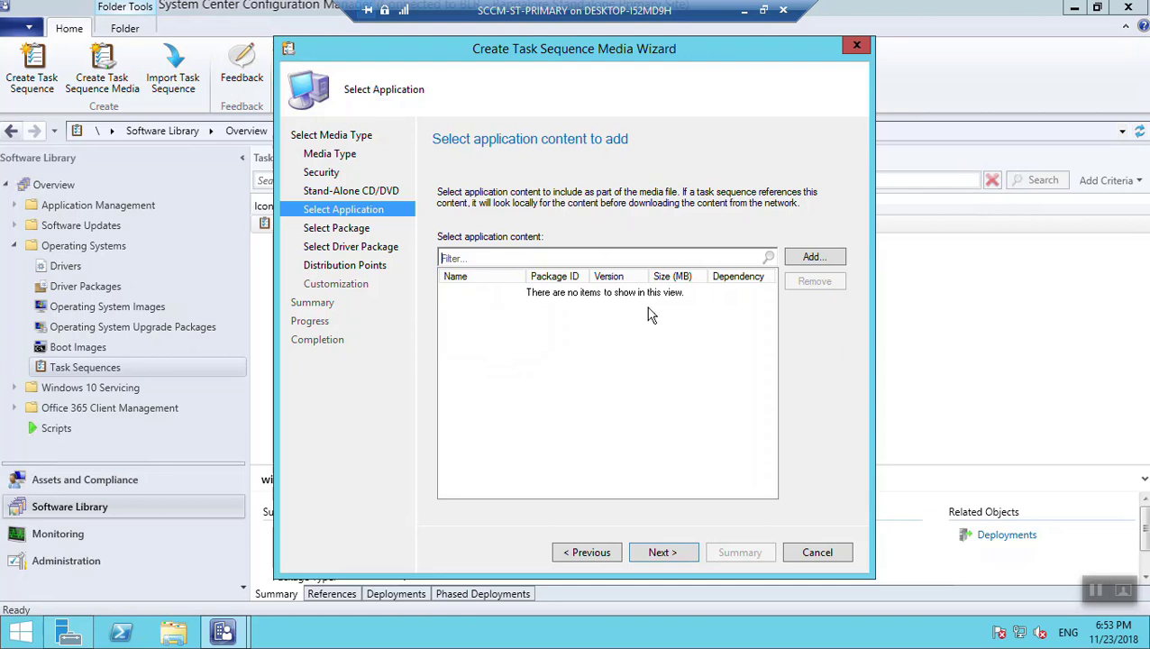
# Skip adding any application content to the media
pyautogui.click(798, 261)
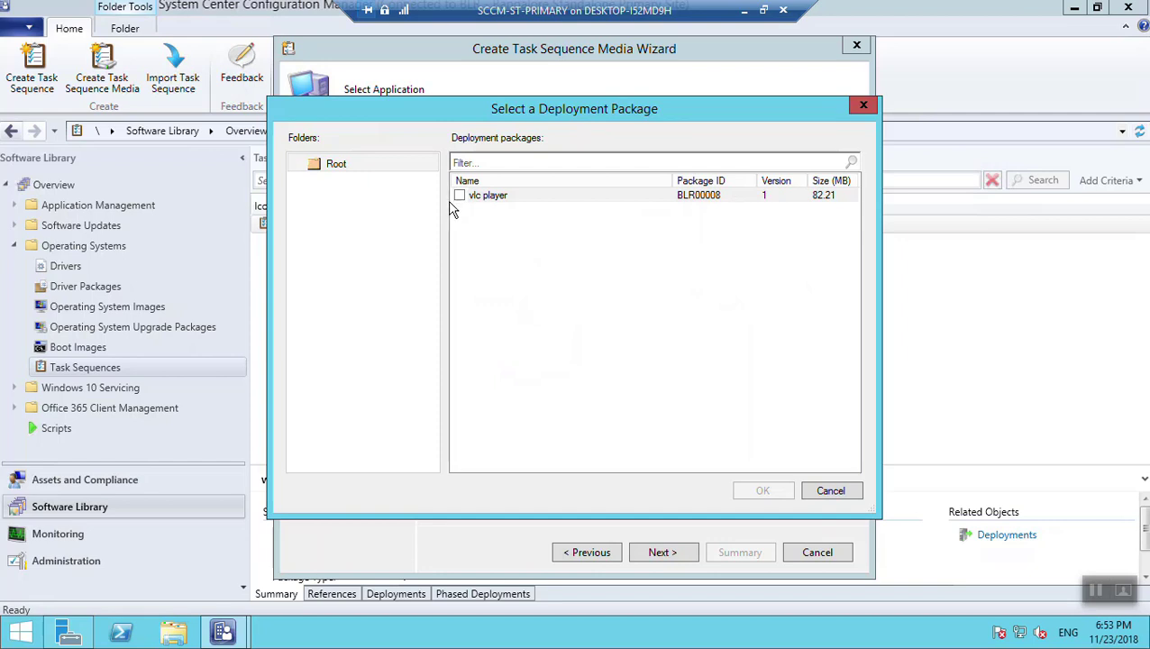
pyautogui.click(828, 494)
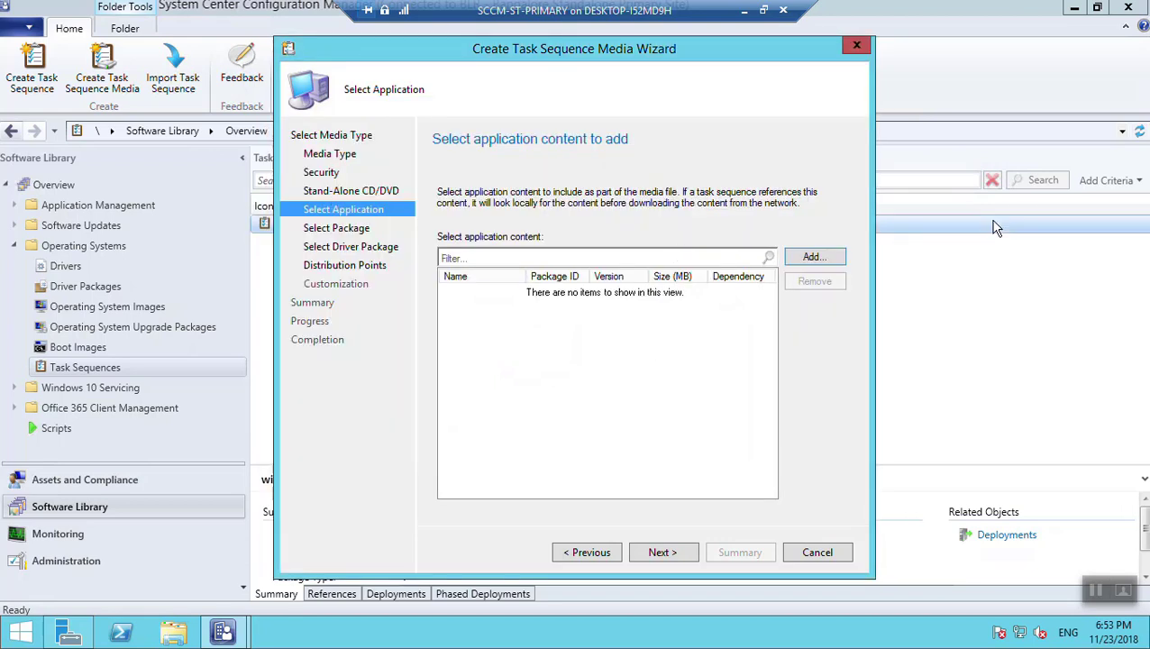
pyautogui.click(674, 552)
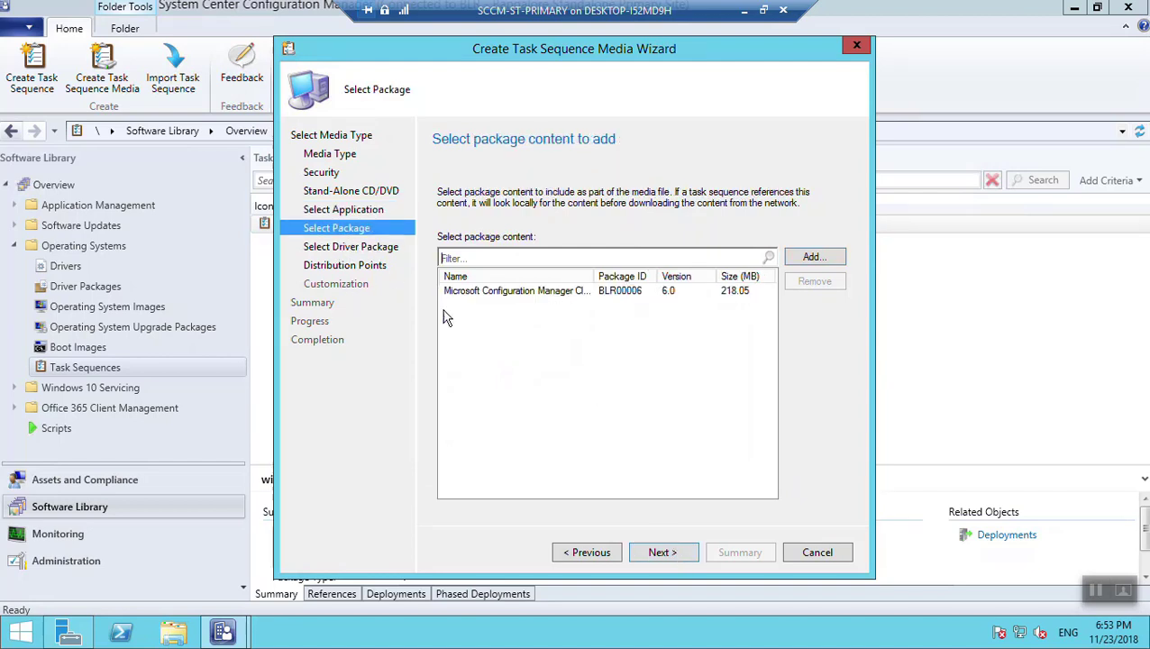
# Keep the Configuration Manager client package BLR00006 in the media
pyautogui.click(495, 293)
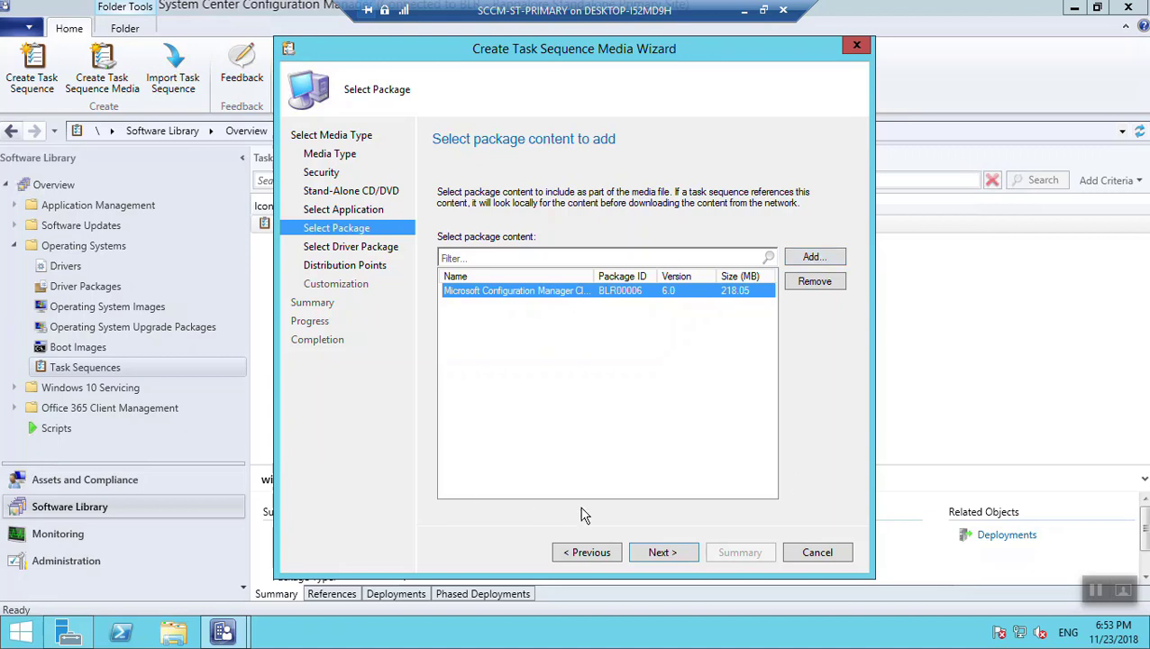
pyautogui.click(644, 555)
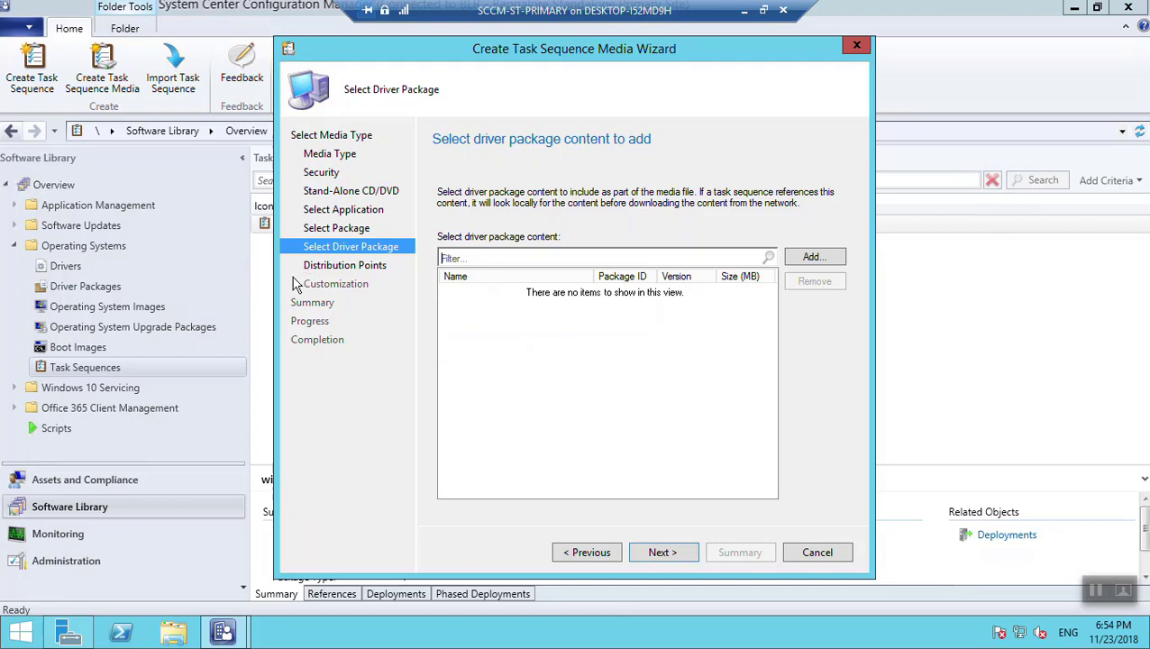
# Leave driver packages empty and move on to Distribution Points
pyautogui.click(812, 258)
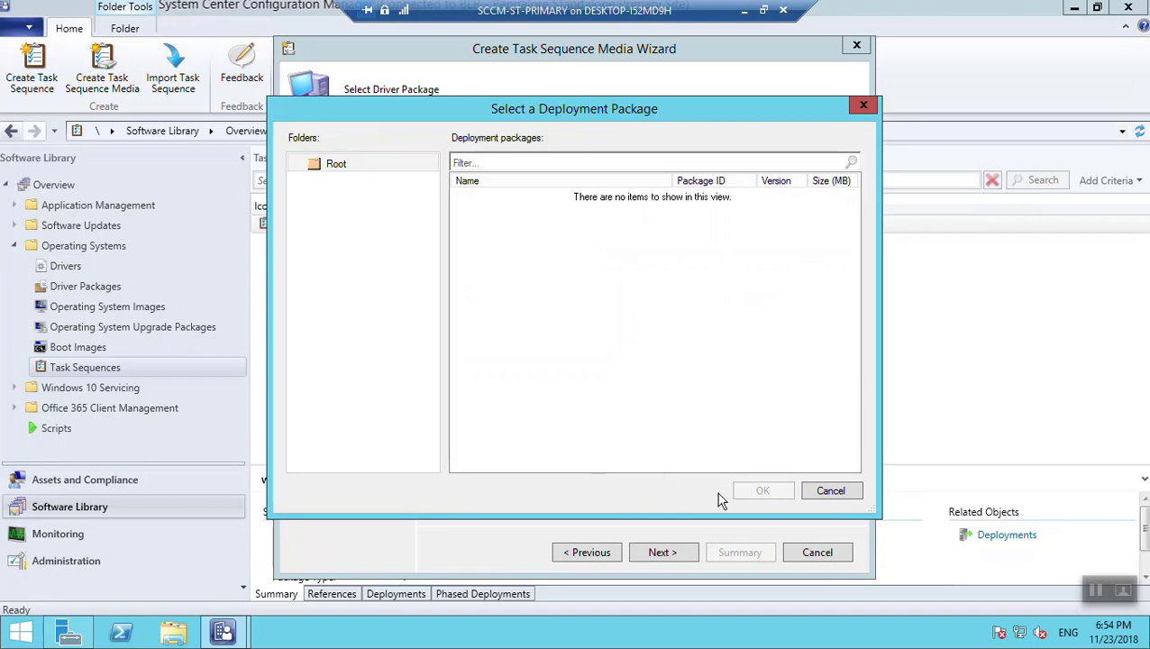
pyautogui.click(816, 487)
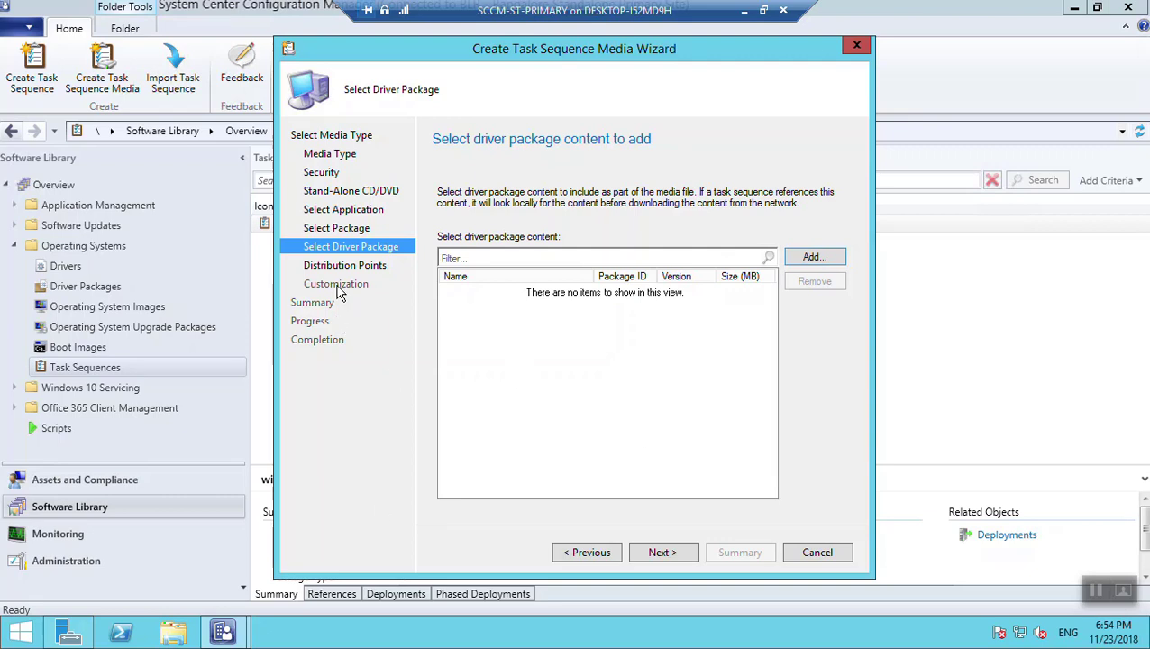
pyautogui.click(679, 558)
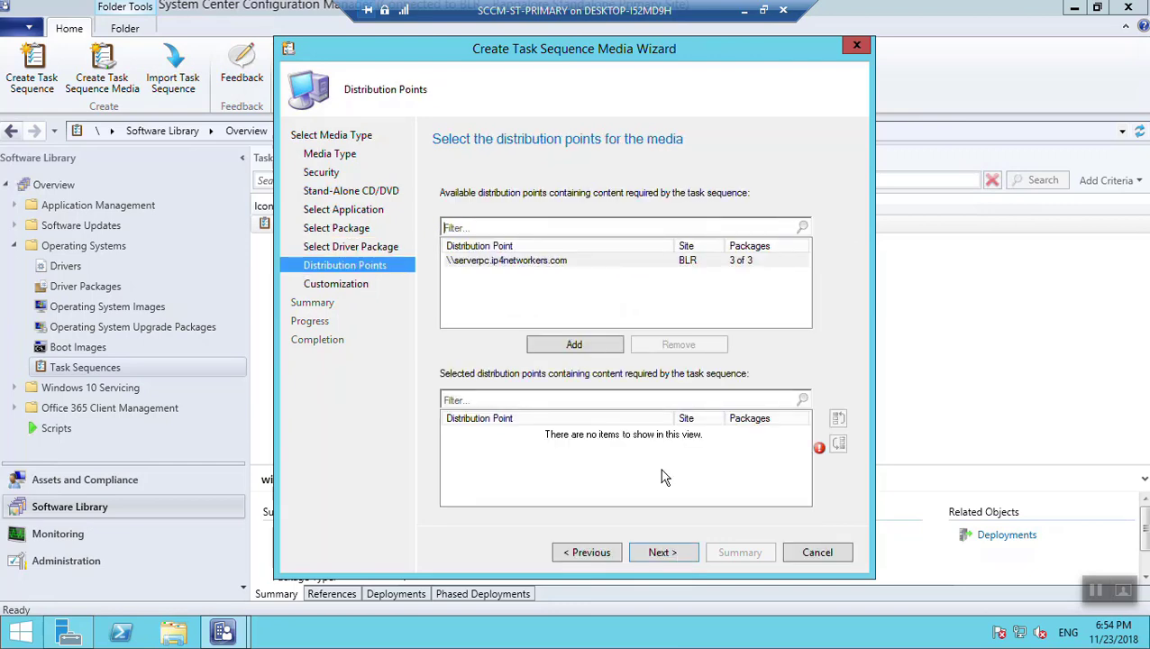
# Add distribution point \\serverpc.ip4networkers.com (site BLR) to the selected list
pyautogui.click(510, 264)
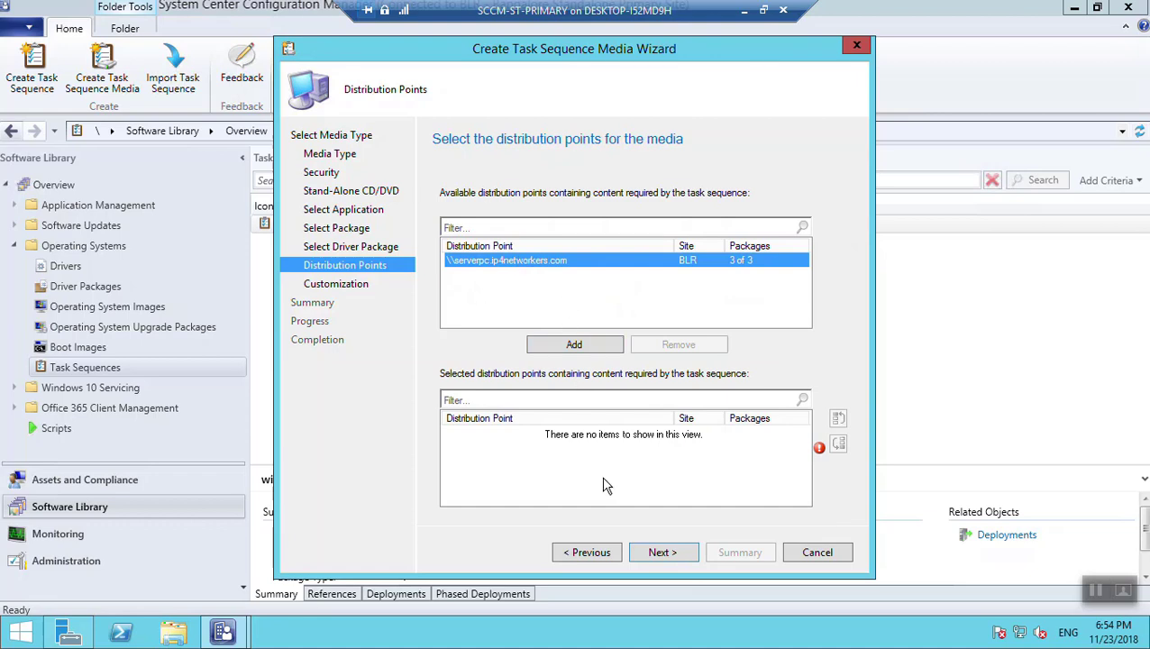
pyautogui.click(574, 345)
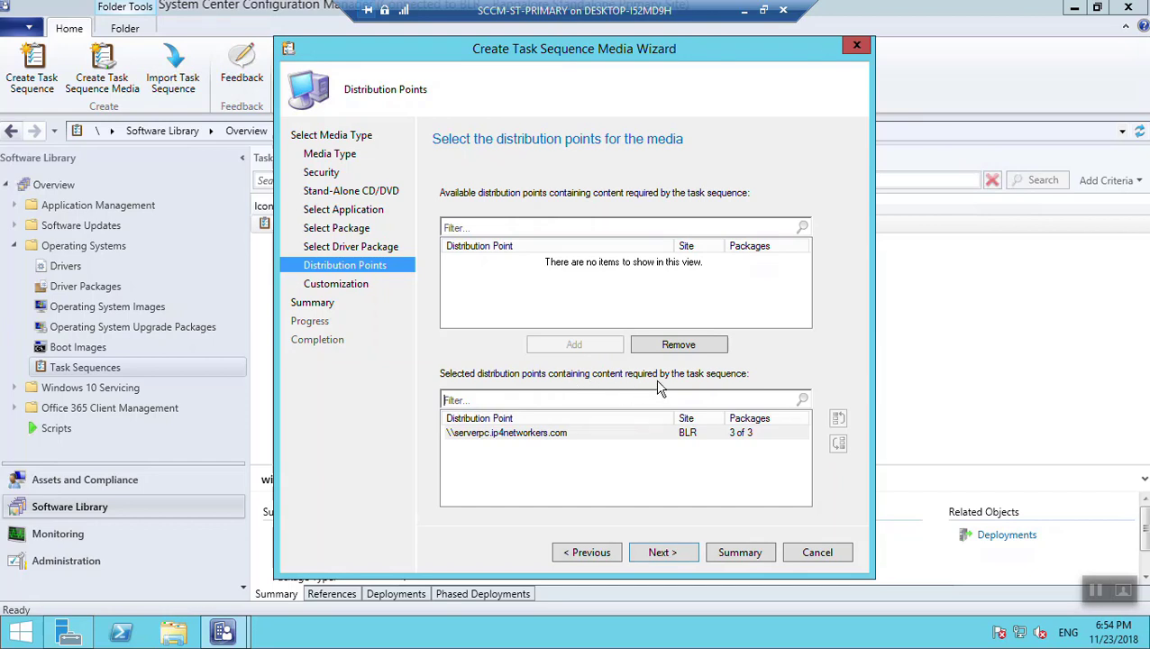
# Leave the Customization page with no task sequence variables added and no prestart command
pyautogui.click(685, 562)
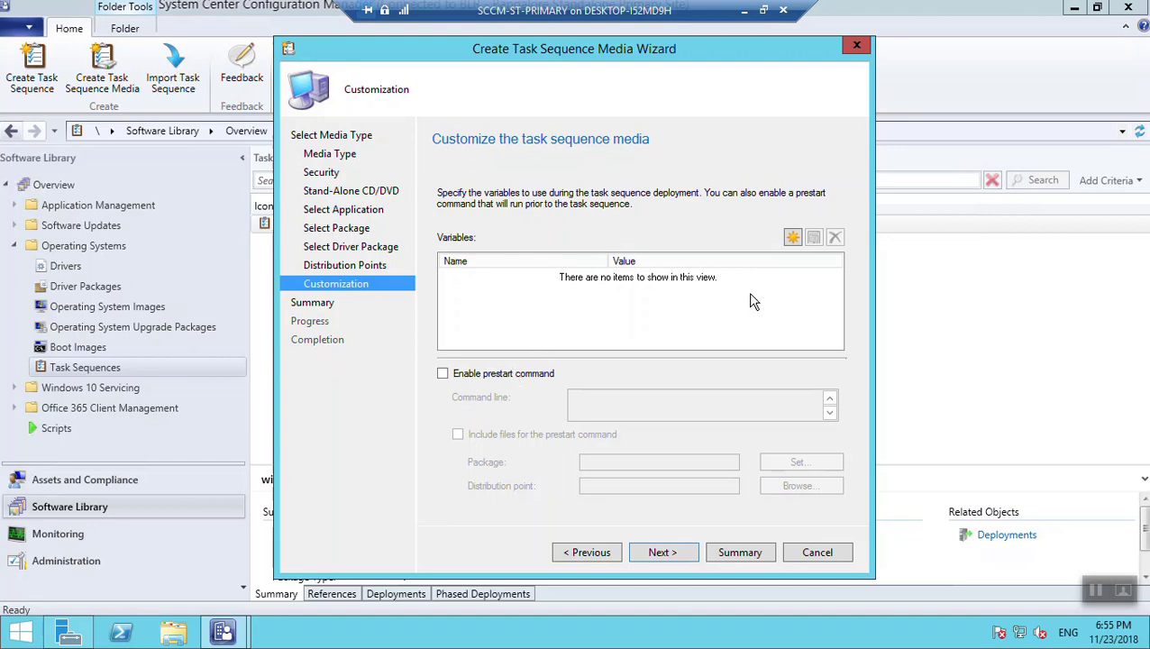
pyautogui.click(792, 237)
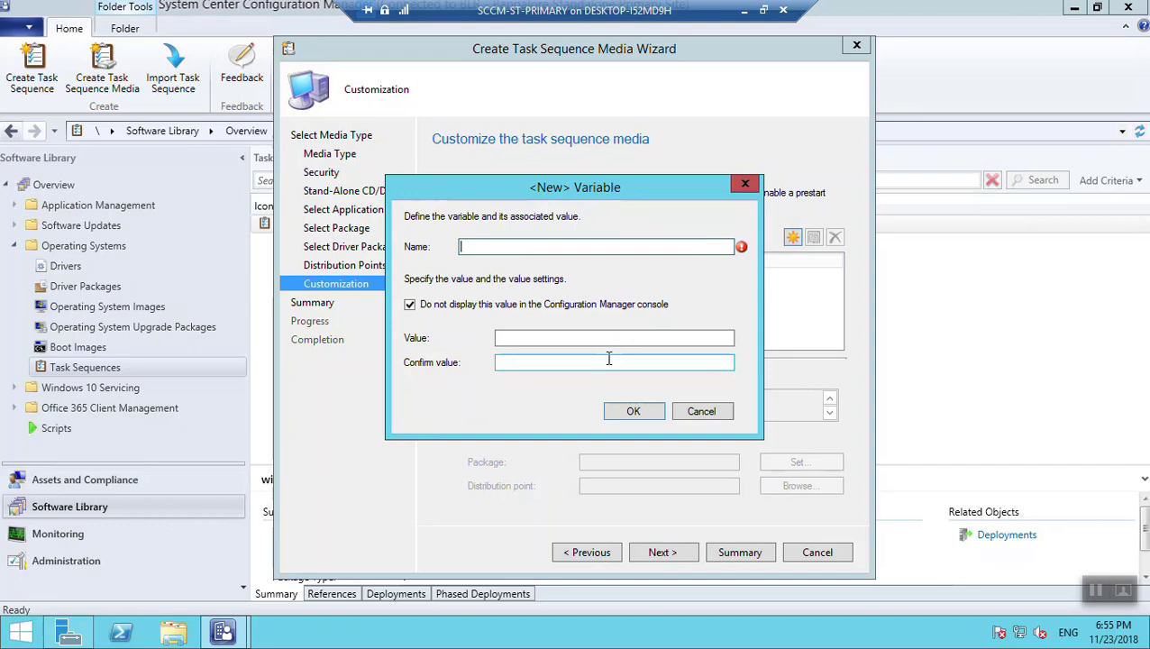
pyautogui.click(681, 414)
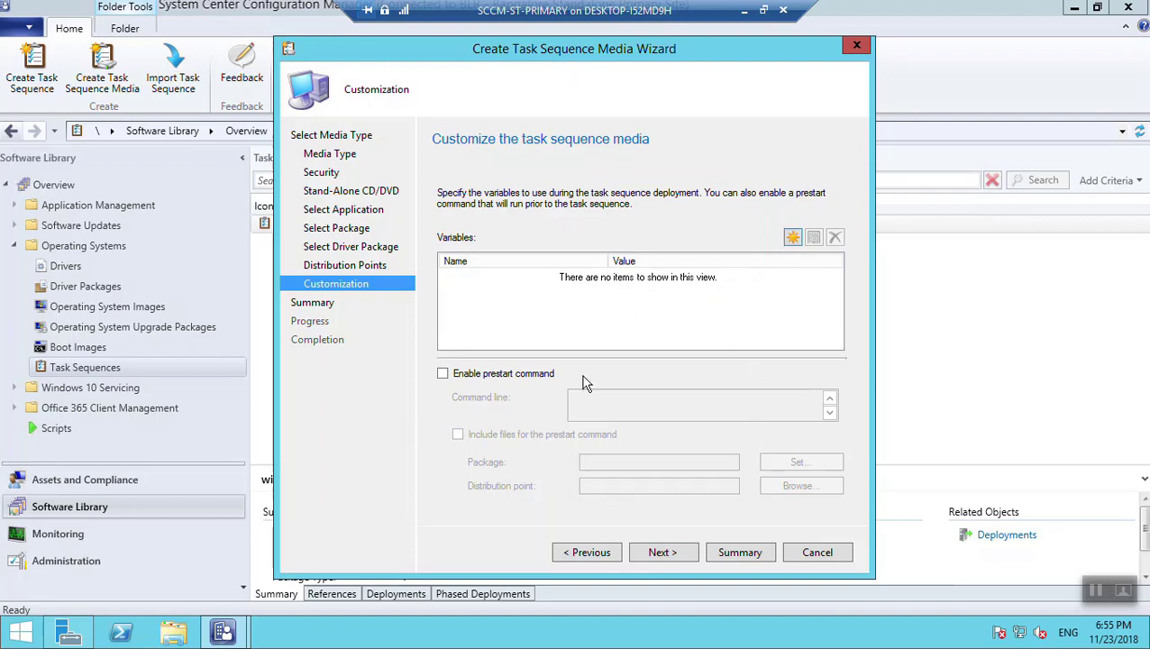
pyautogui.click(689, 553)
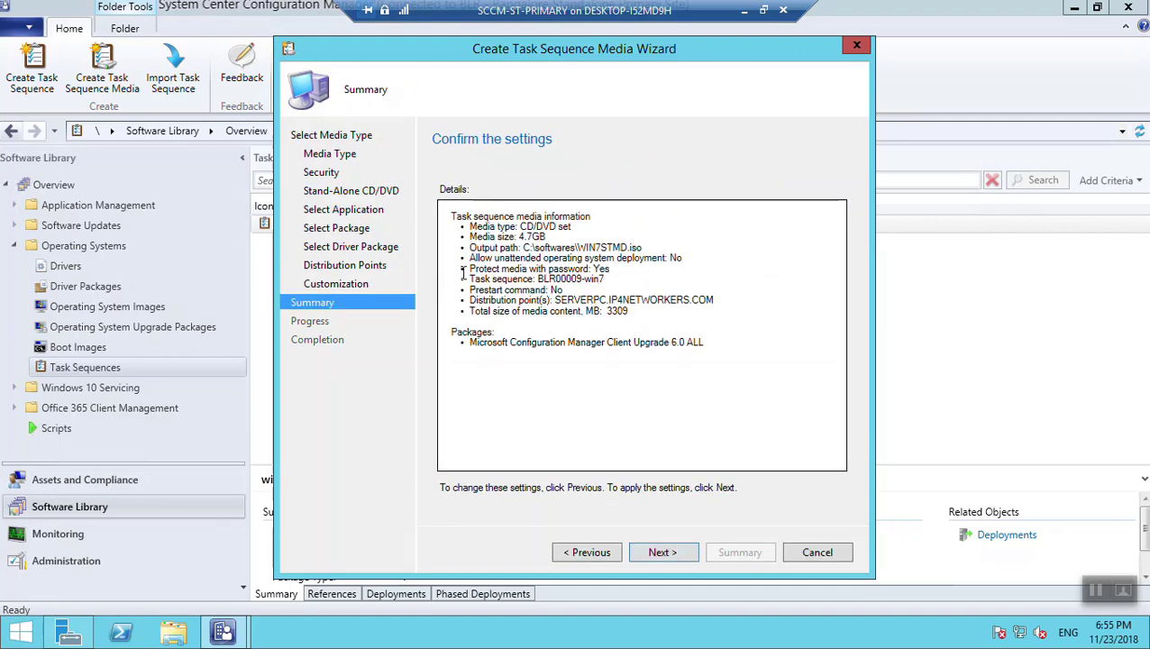
pyautogui.click(599, 553)
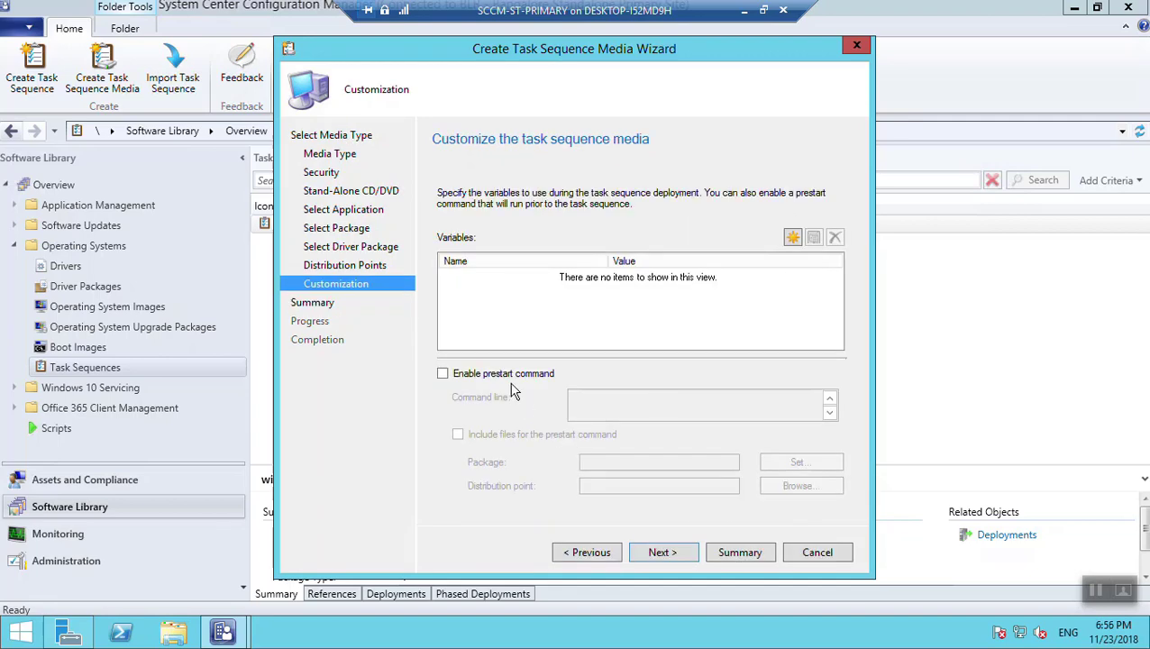
pyautogui.click(506, 373)
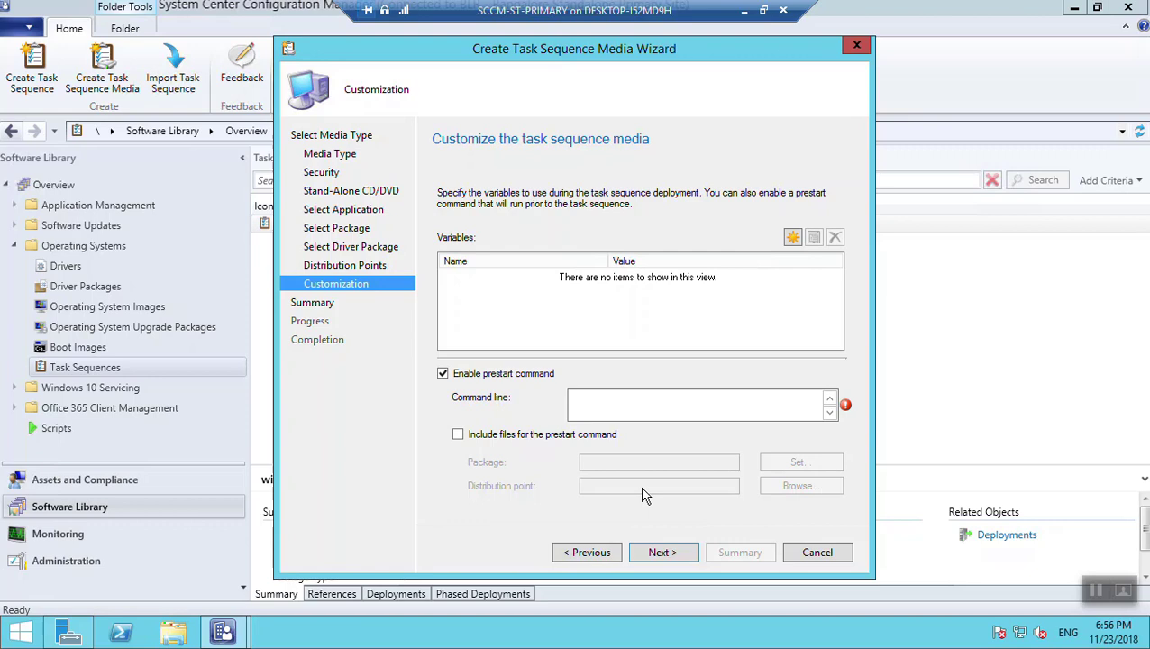
pyautogui.click(484, 434)
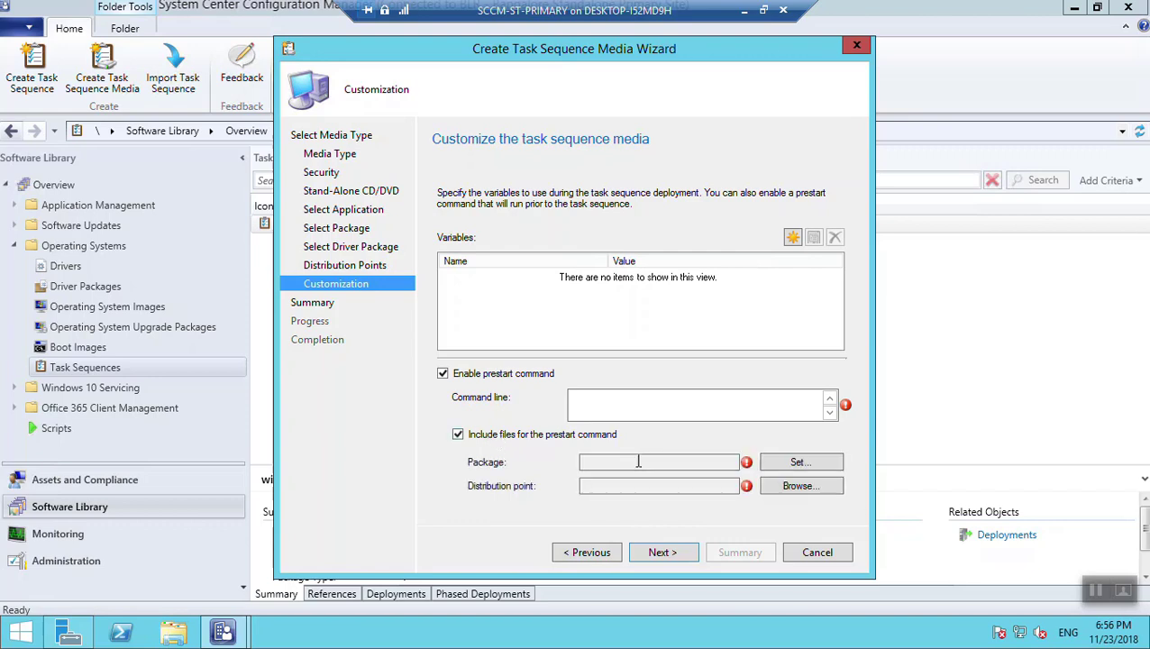
pyautogui.click(787, 485)
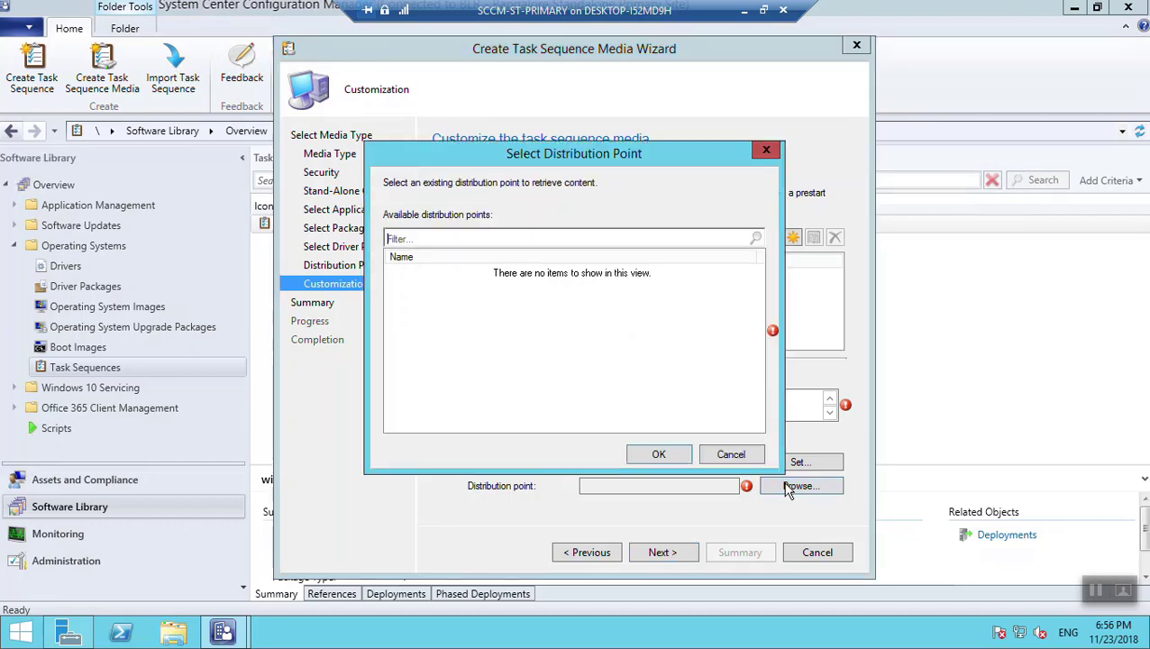
pyautogui.click(732, 455)
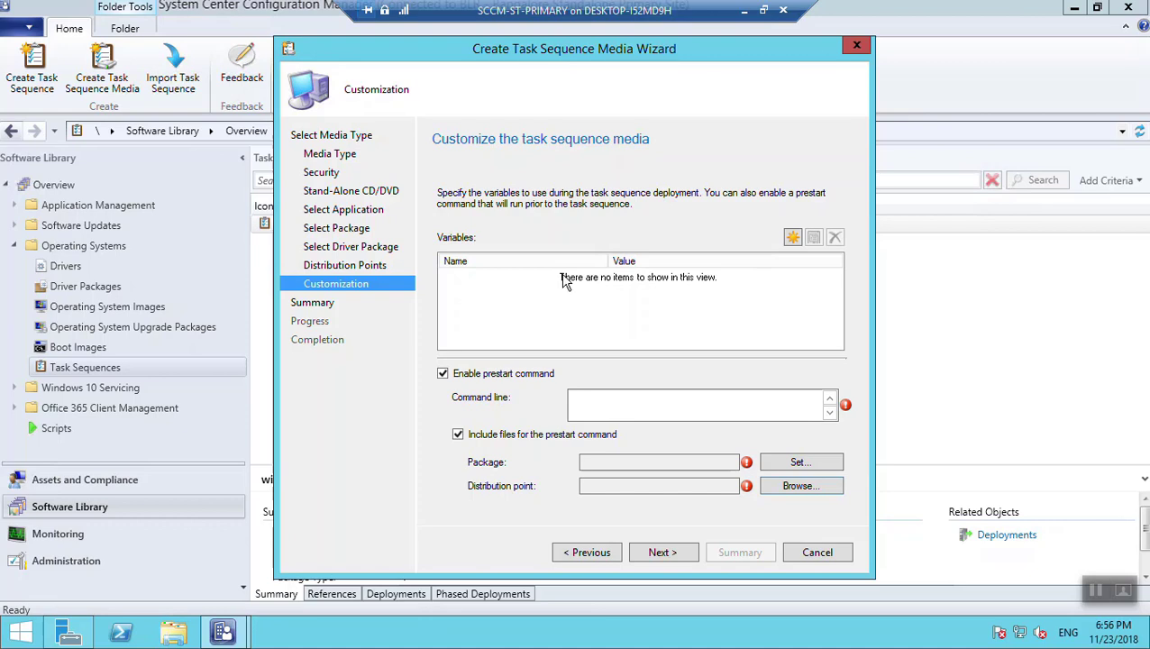
pyautogui.click(443, 375)
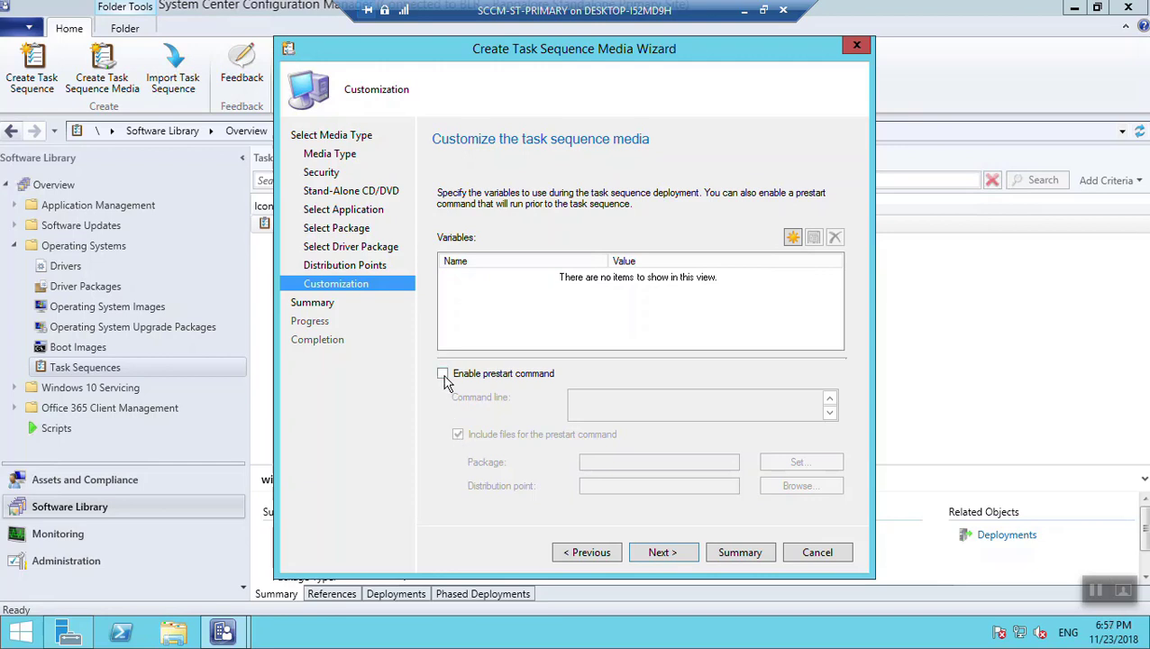
pyautogui.click(444, 375)
pyautogui.click(458, 434)
pyautogui.click(443, 375)
pyautogui.click(667, 557)
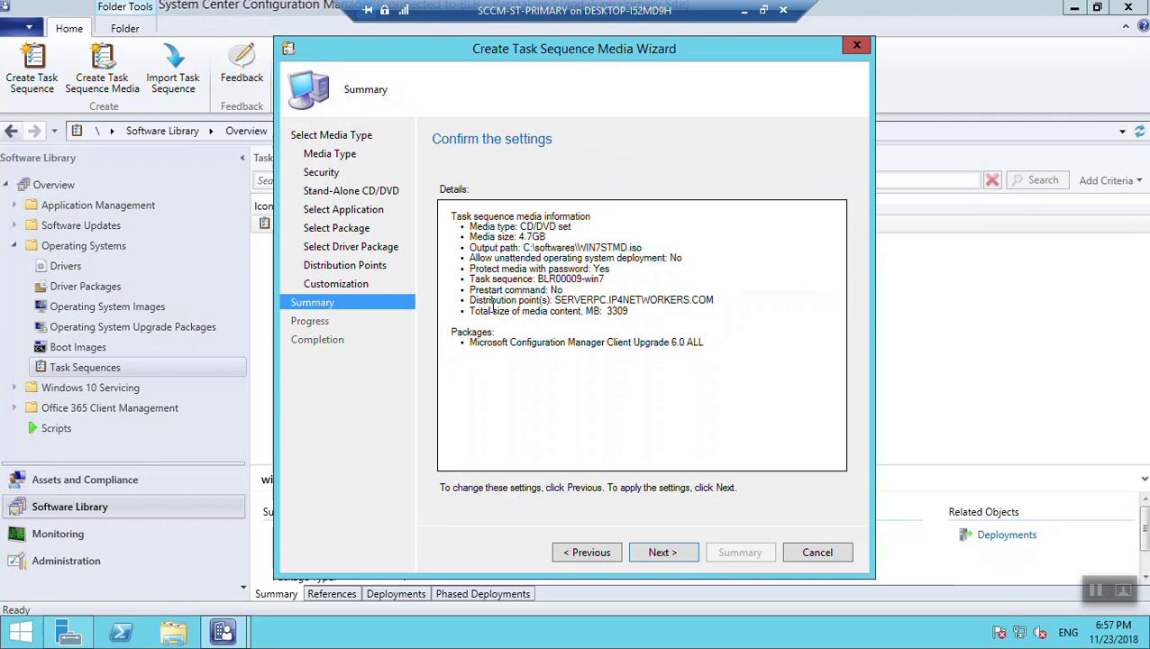
# Review the WIN7STMD.iso media settings on the Summary page and start creating the media
pyautogui.moveTo(709, 342); pyautogui.dragTo(447, 213)
pyautogui.click(532, 325)
pyautogui.click(659, 553)
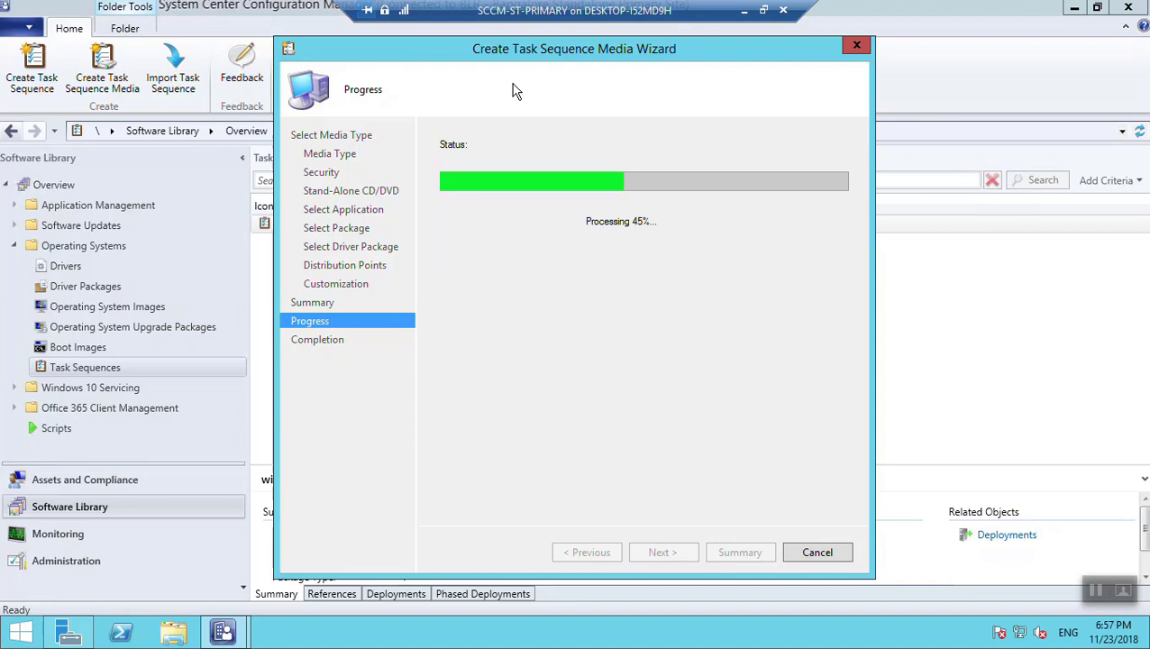
# Move the wizard window aside and wait for the media creation to complete
pyautogui.moveTo(508, 57); pyautogui.dragTo(614, 57)
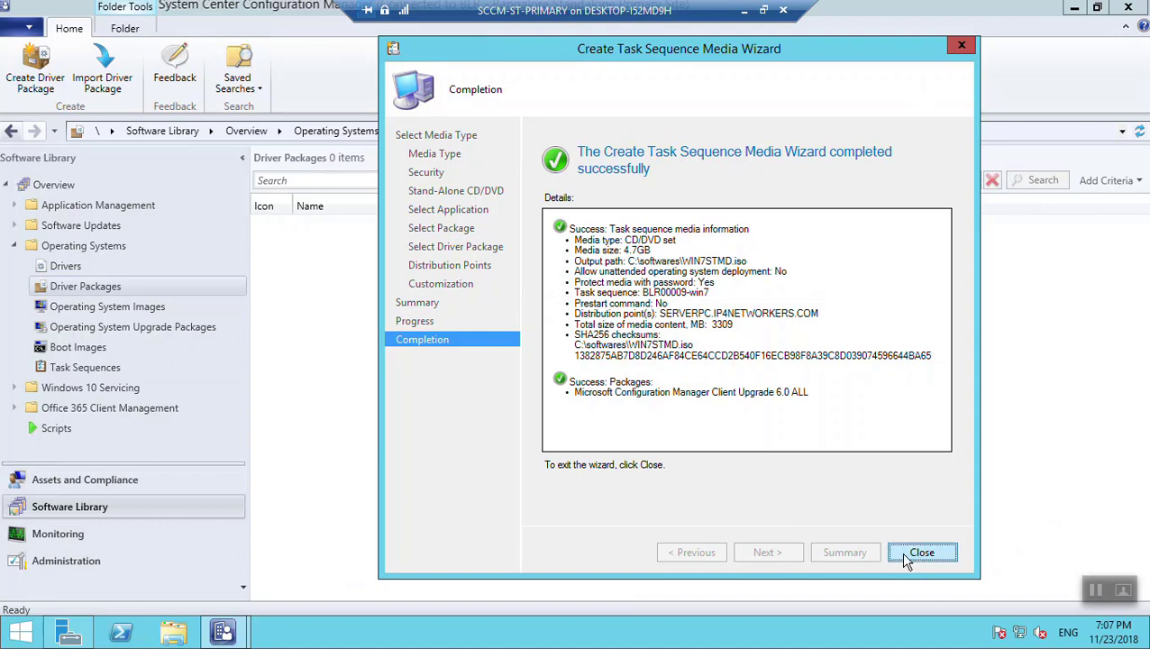
# Locate WIN7STMD.iso in C:\softwares on the server, then minimize the server session
pyautogui.click(173, 633)
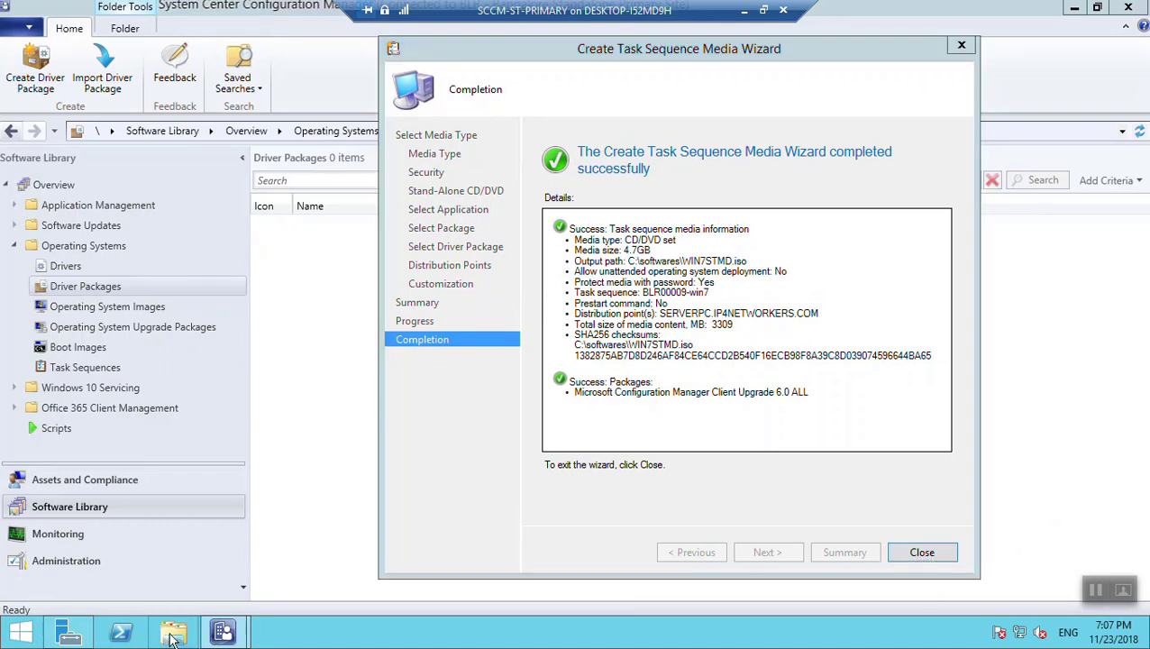
pyautogui.doubleClick(665, 383)
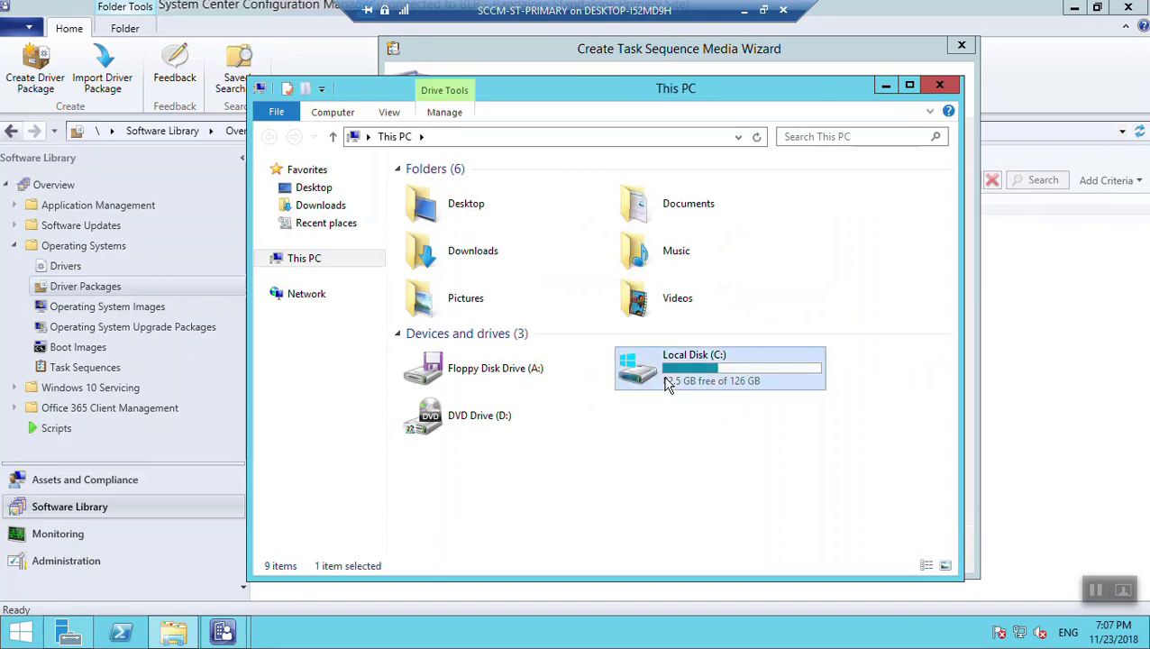
pyautogui.doubleClick(433, 383)
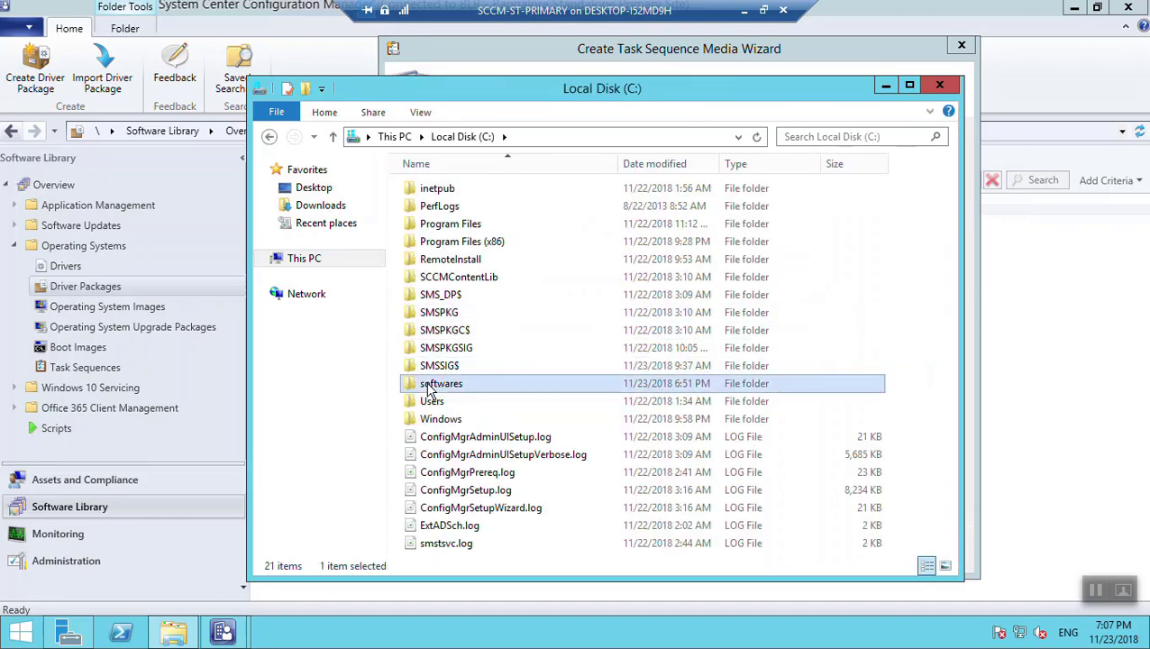
pyautogui.click(456, 264)
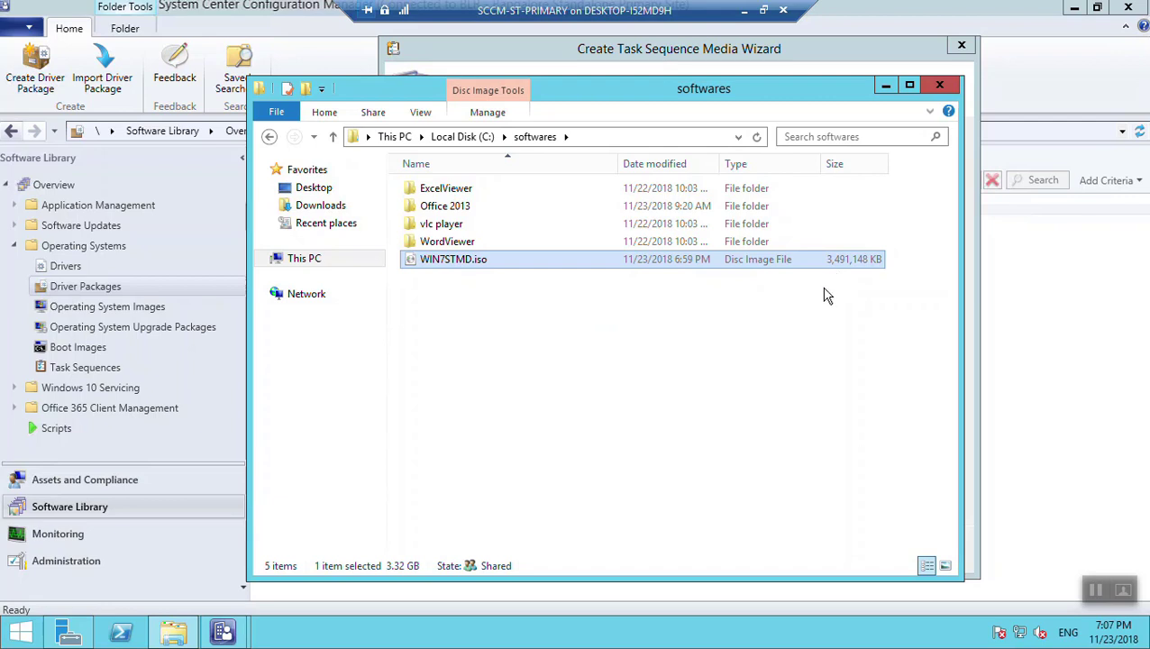
pyautogui.click(744, 10)
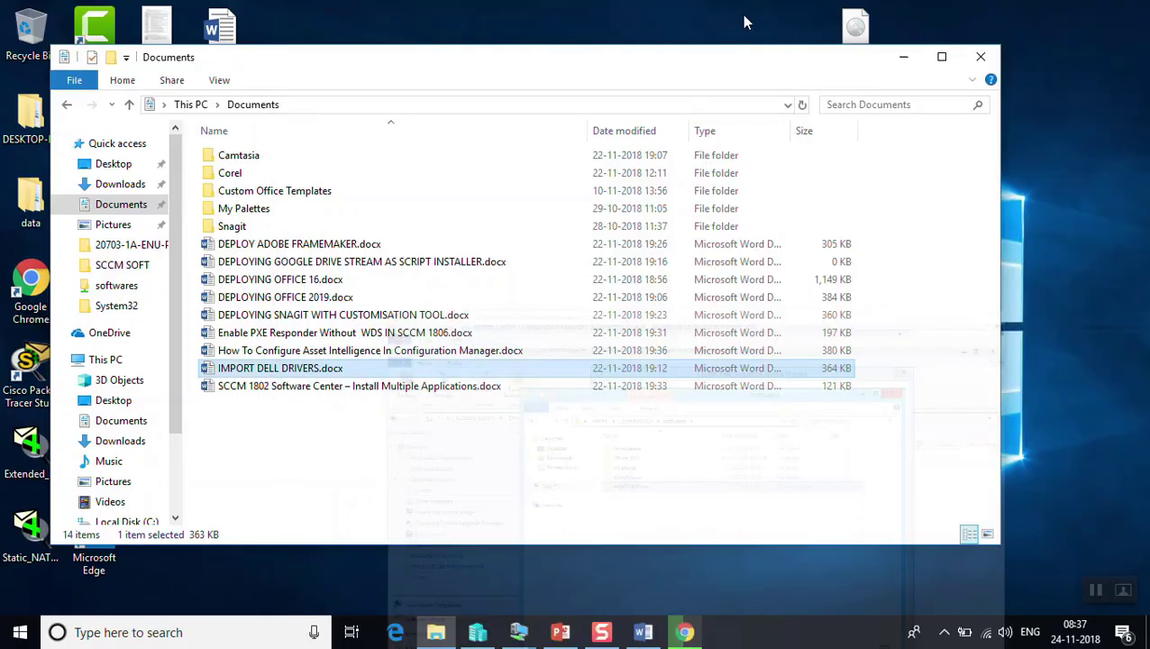
# Permanently delete the old win7stm.iso from the desktop
pyautogui.click(892, 60)
pyautogui.moveTo(925, 6); pyautogui.dragTo(764, 114)
pyautogui.hotkey('shift', 'Delete')
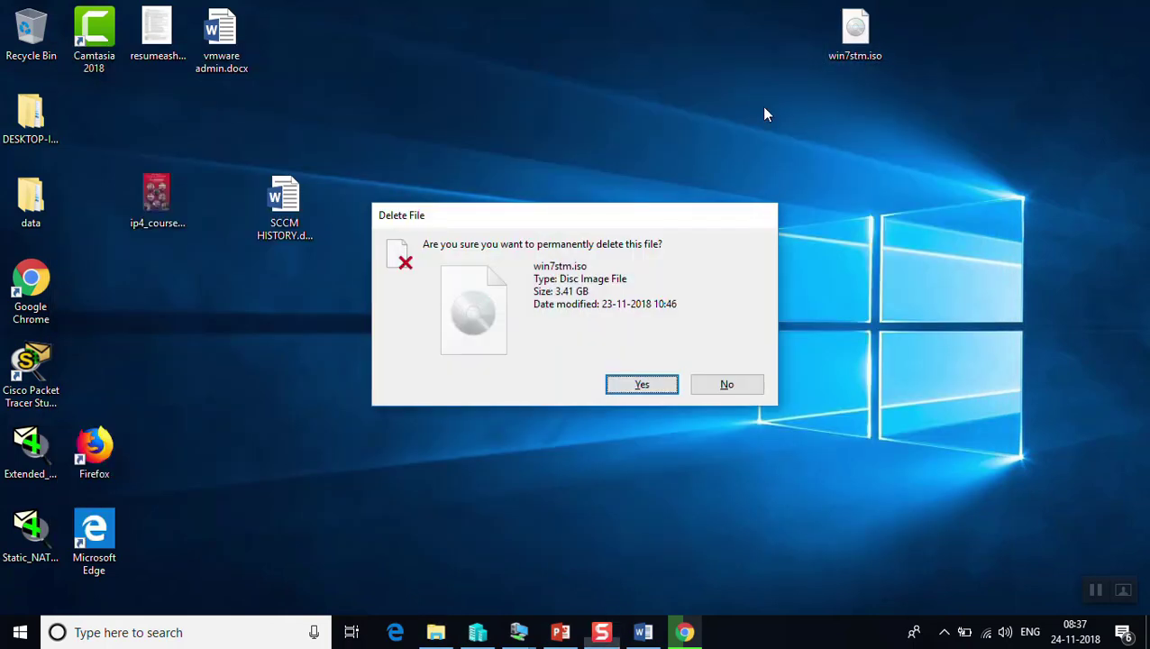
pyautogui.press('Return')
# Open the \\192.168.70.1 shares and sign in with the administrator credentials
pyautogui.press('super+r')
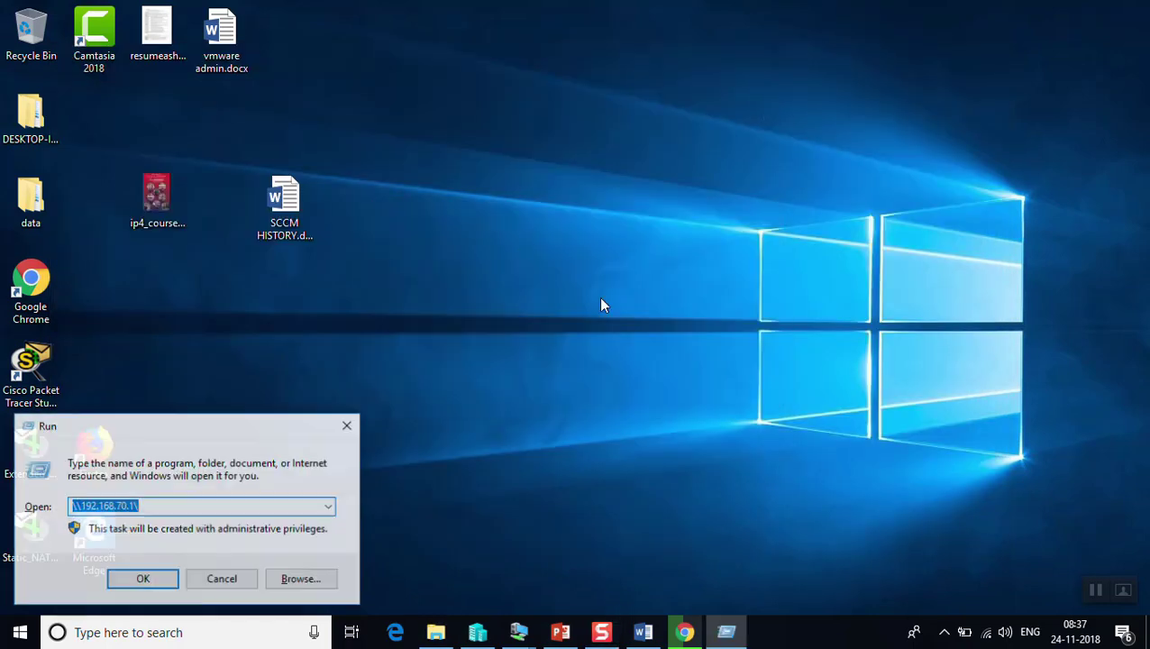
pyautogui.press('Return')
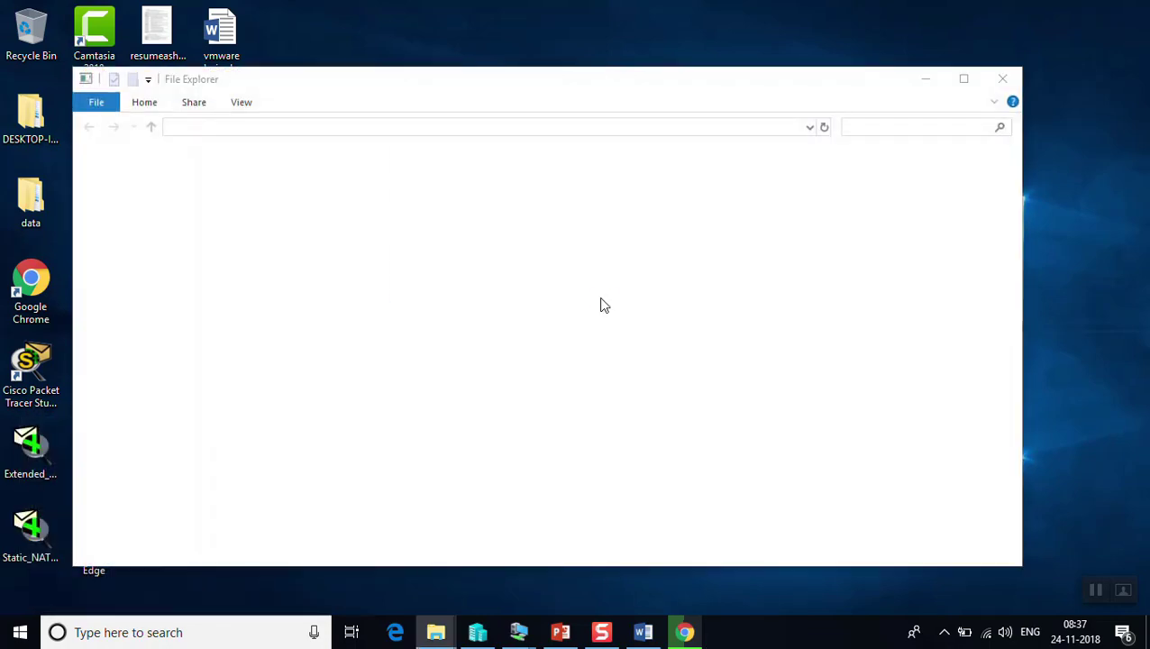
pyautogui.write('l')
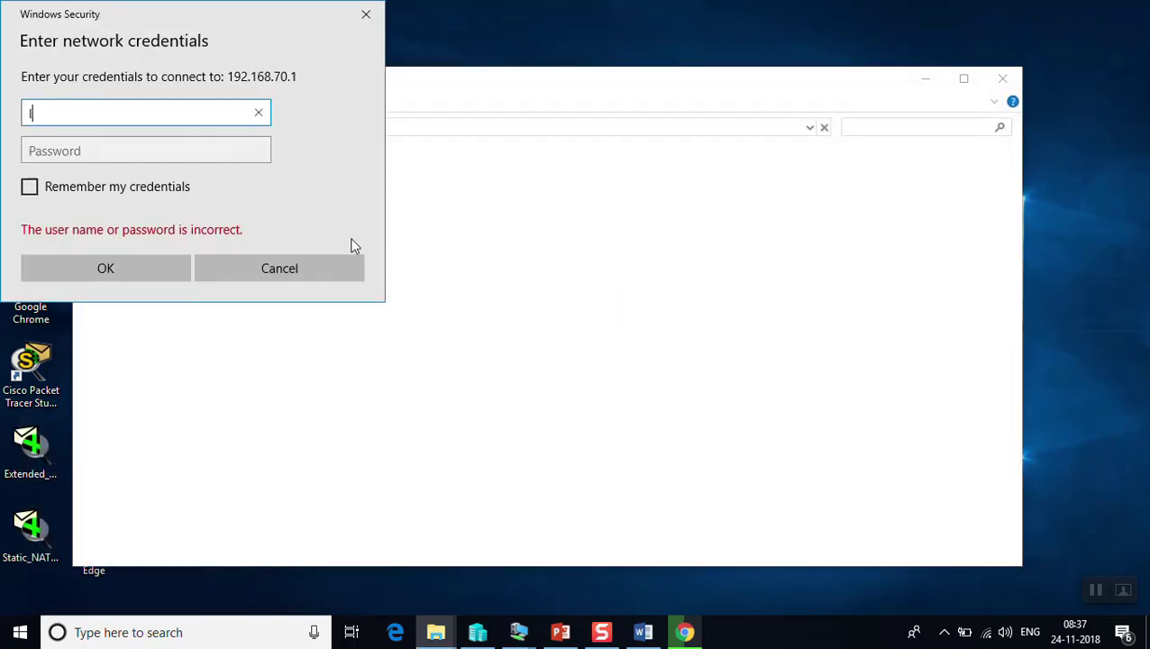
pyautogui.press('BackSpace')
pyautogui.write('ADMINISTRATOR')
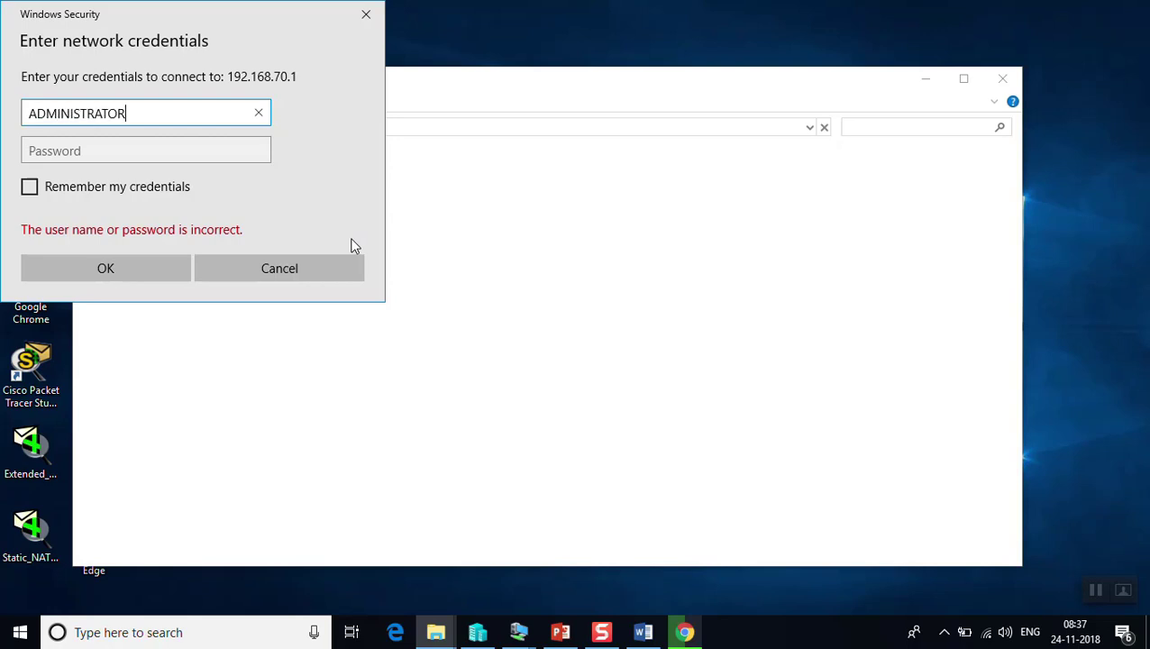
pyautogui.press('Tab')
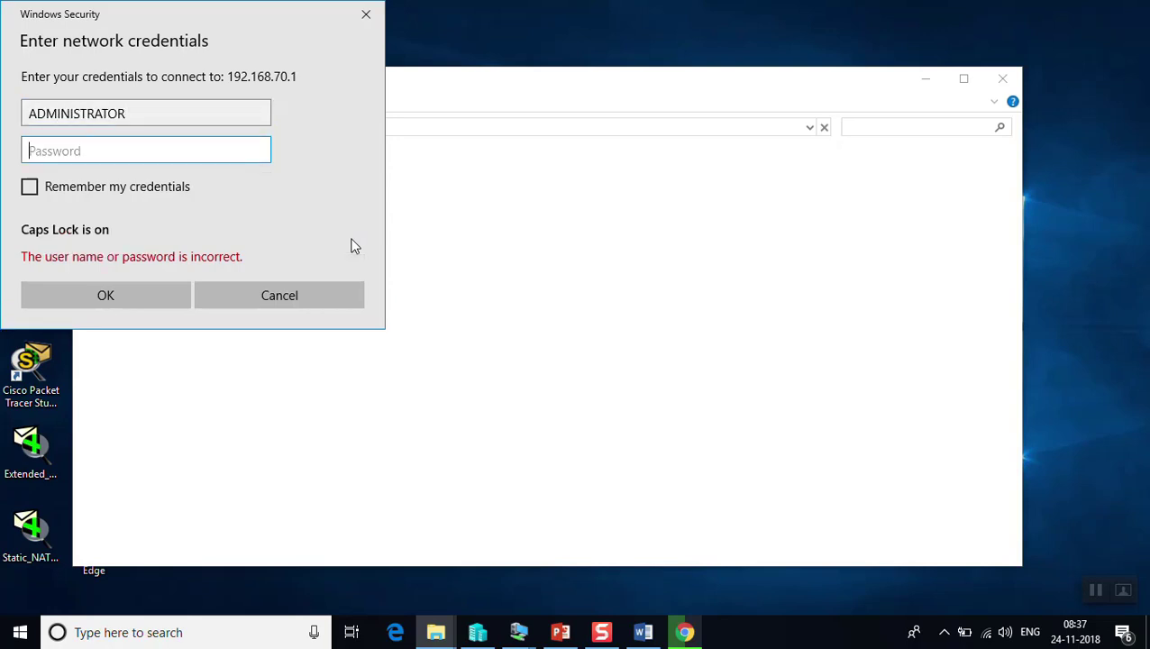
pyautogui.press('capslock')
pyautogui.write('****')
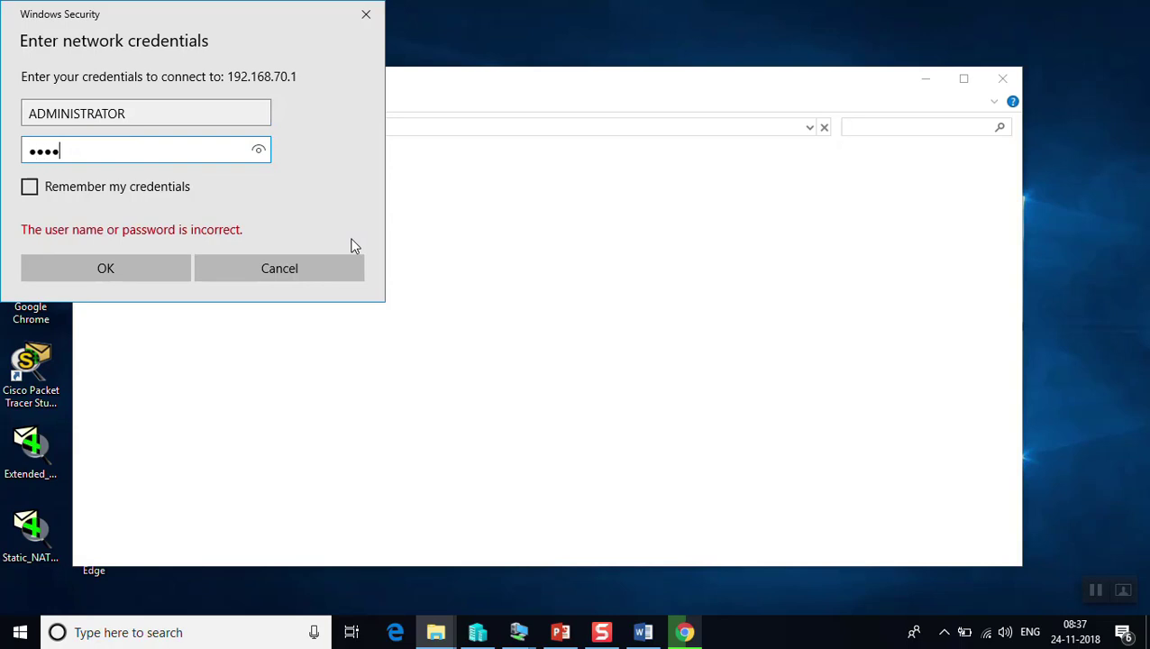
pyautogui.write('**')
pyautogui.press('Return')
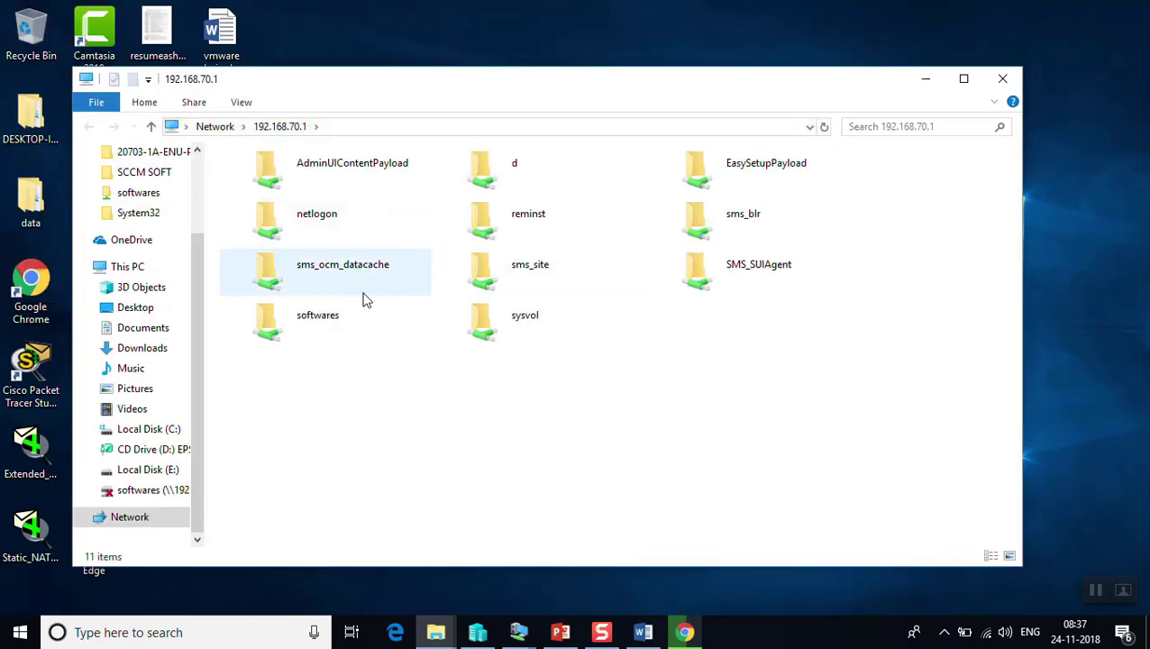
# Copy WIN7STMD.iso from the softwares share and paste it onto the desktop
pyautogui.doubleClick(308, 319)
pyautogui.click(277, 251)
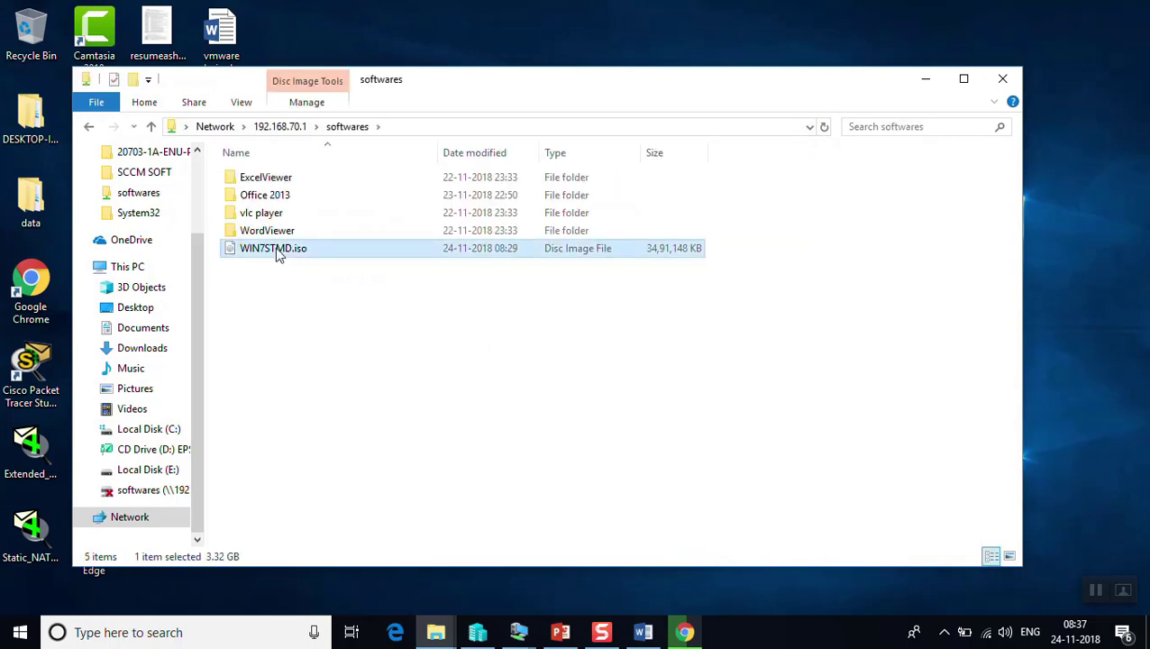
pyautogui.rightClick(277, 250)
pyautogui.click(316, 448)
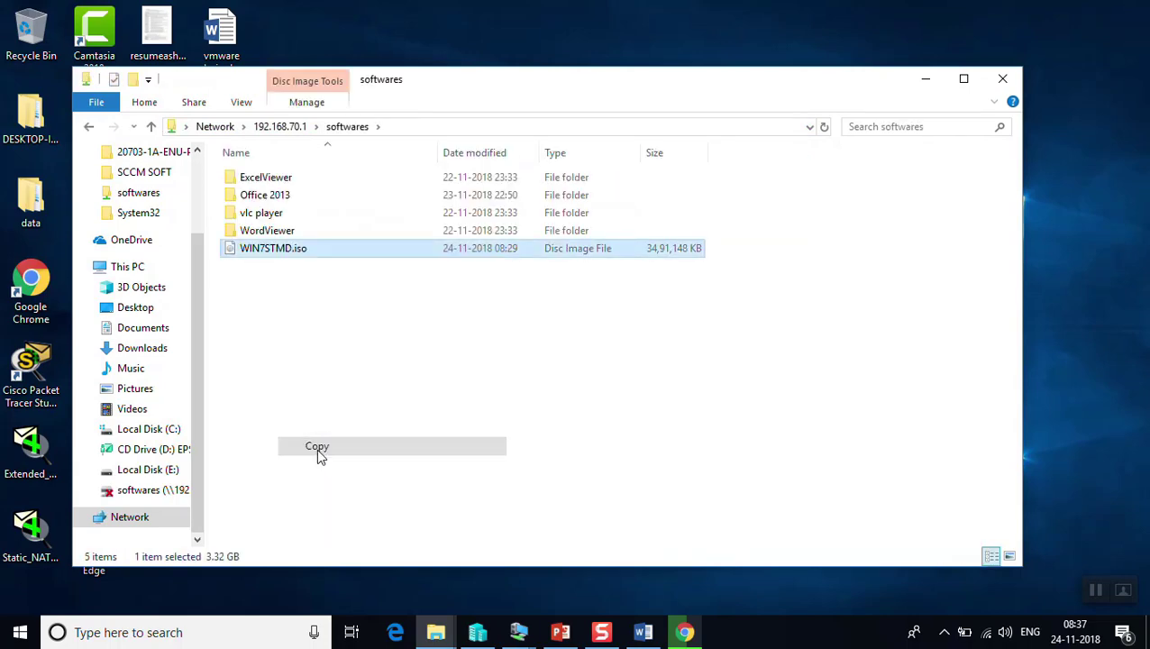
pyautogui.click(926, 83)
pyautogui.rightClick(906, 95)
pyautogui.click(948, 160)
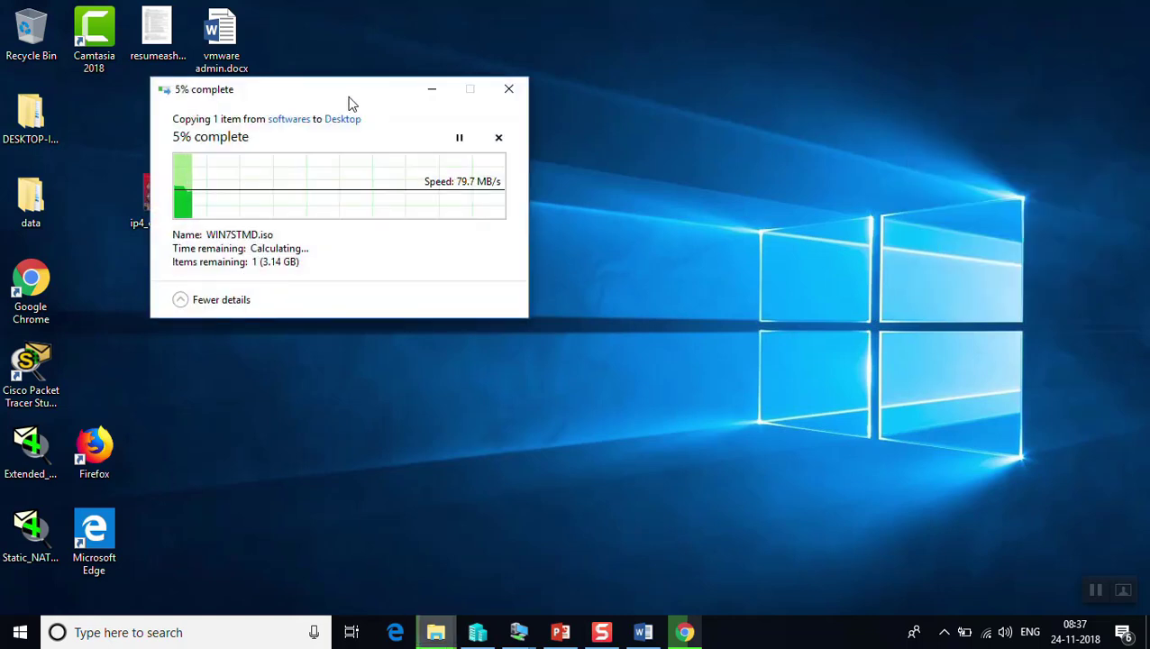
# Move the WIN7STMD.iso copy progress window toward the centre while the copy runs
pyautogui.moveTo(349, 103); pyautogui.dragTo(684, 95)
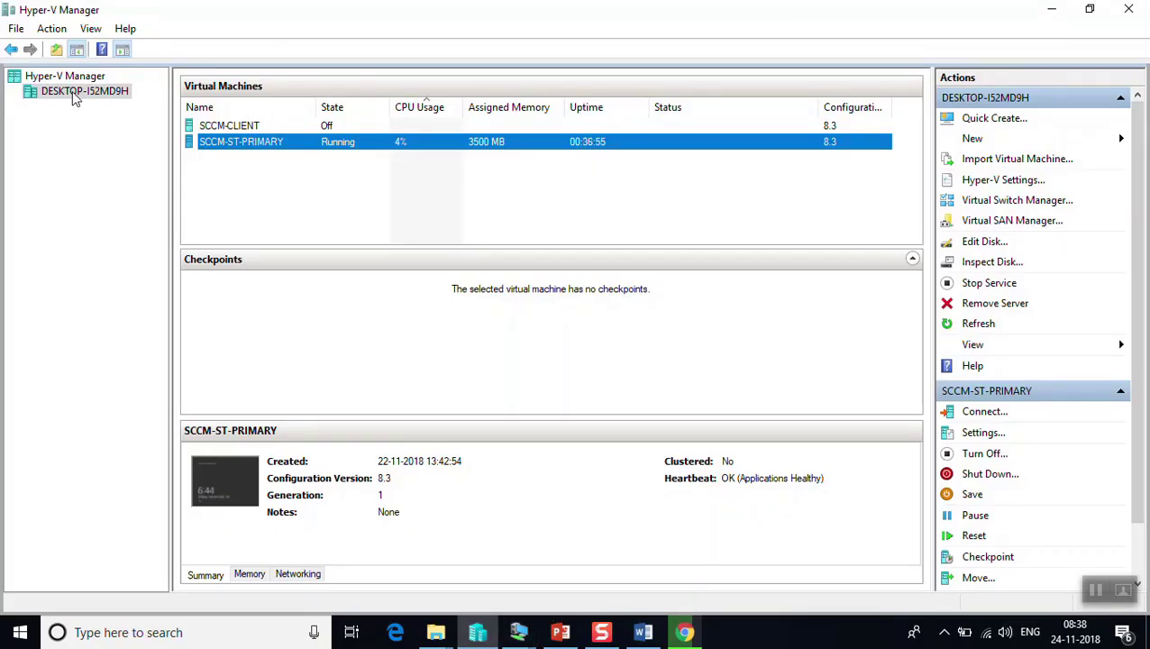
# Start a new virtual machine on the host and name it TEST-STA-MEDIA
pyautogui.rightClick(79, 97)
pyautogui.moveTo(218, 120)
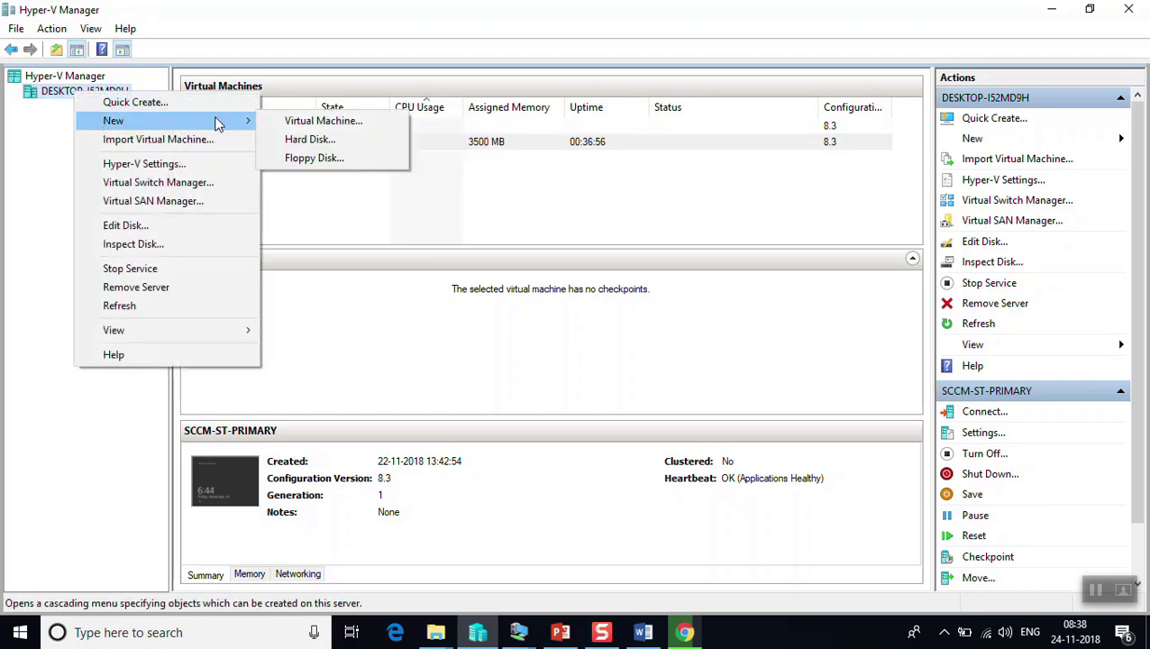
pyautogui.click(286, 122)
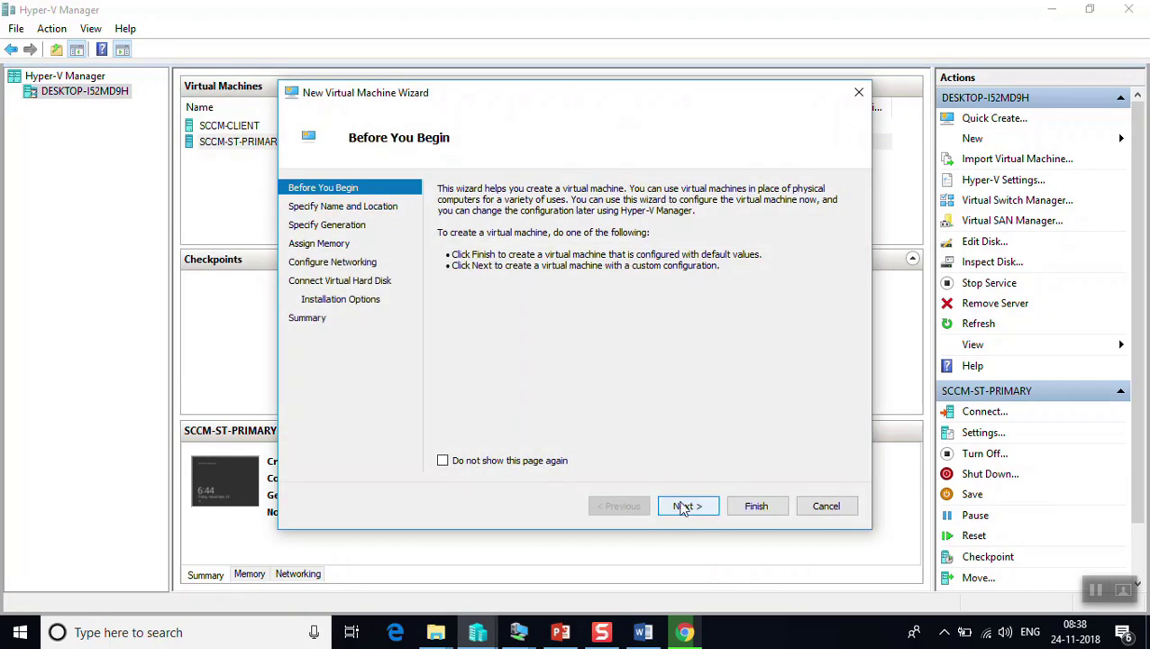
pyautogui.click(685, 508)
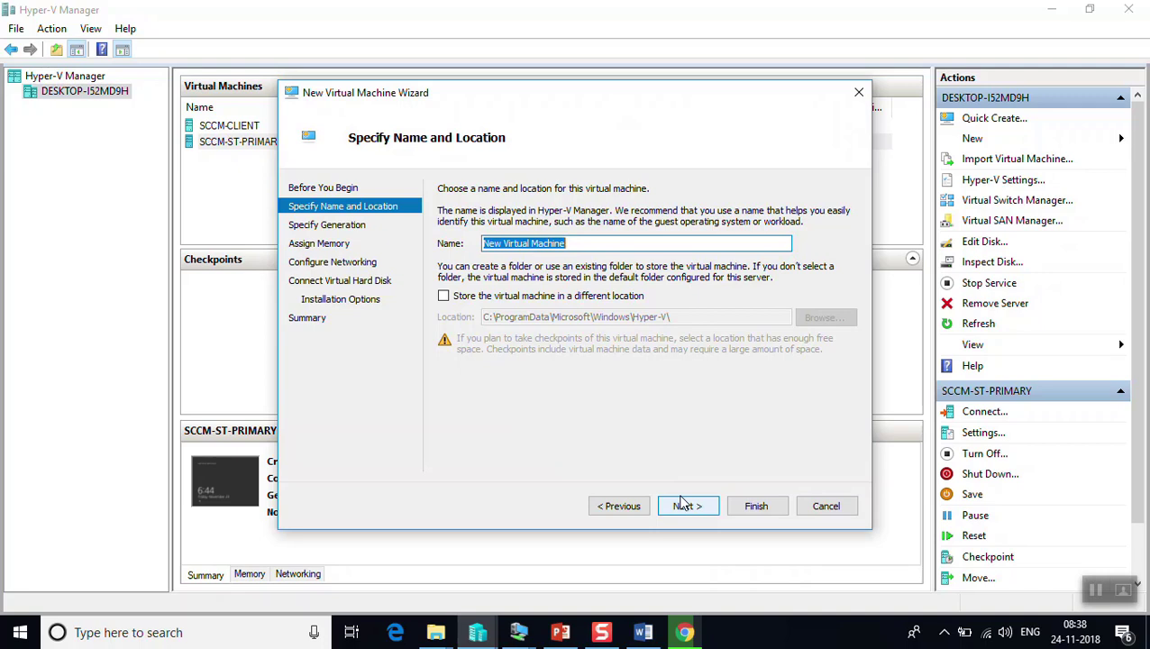
pyautogui.write('TEST-STA-MEDIA')
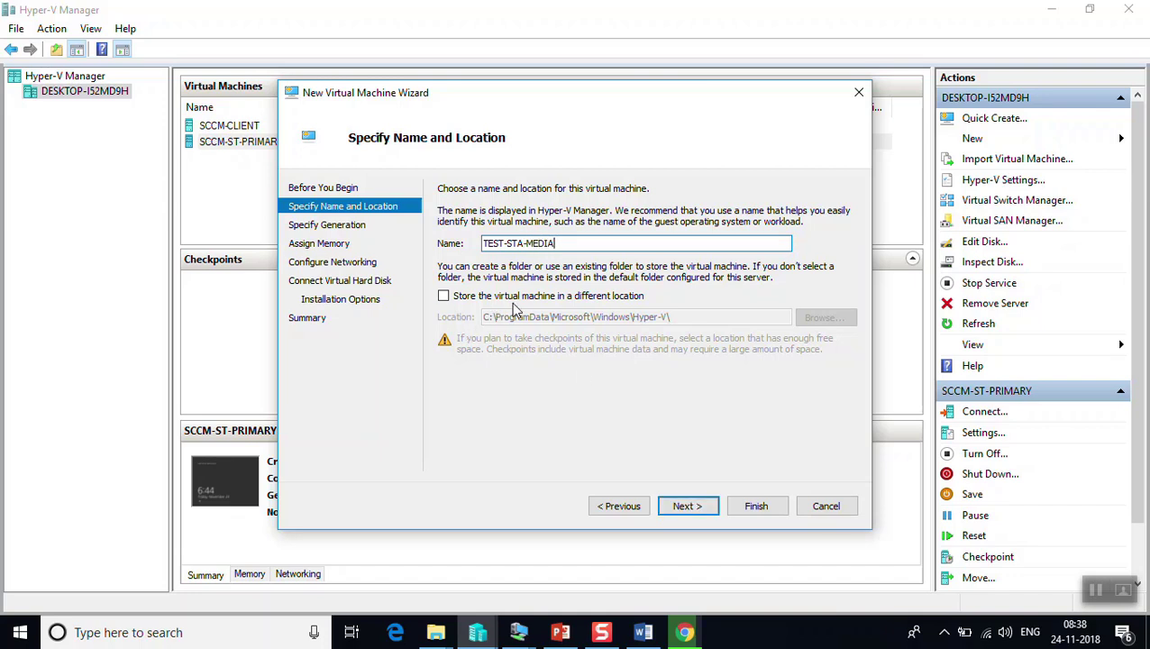
# Store the virtual machine in a different location, the E:\VM folder
pyautogui.click(514, 297)
pyautogui.click(816, 322)
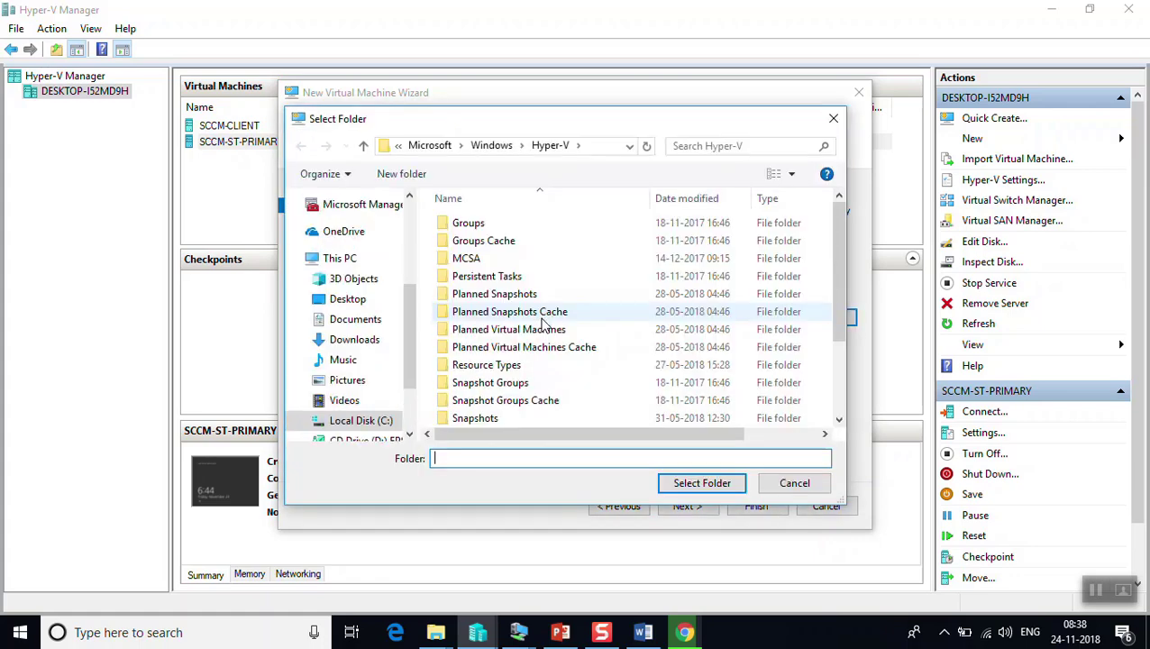
pyautogui.click(399, 366)
pyautogui.scroll(-2, 403, 371)
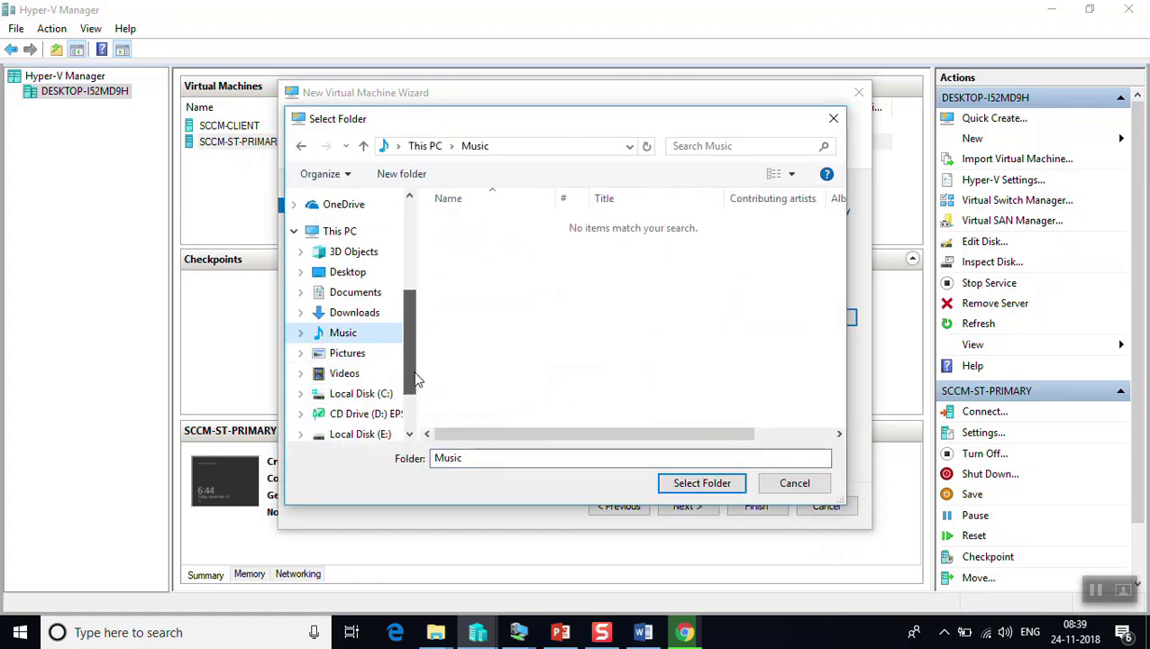
pyautogui.click(373, 364)
pyautogui.doubleClick(460, 259)
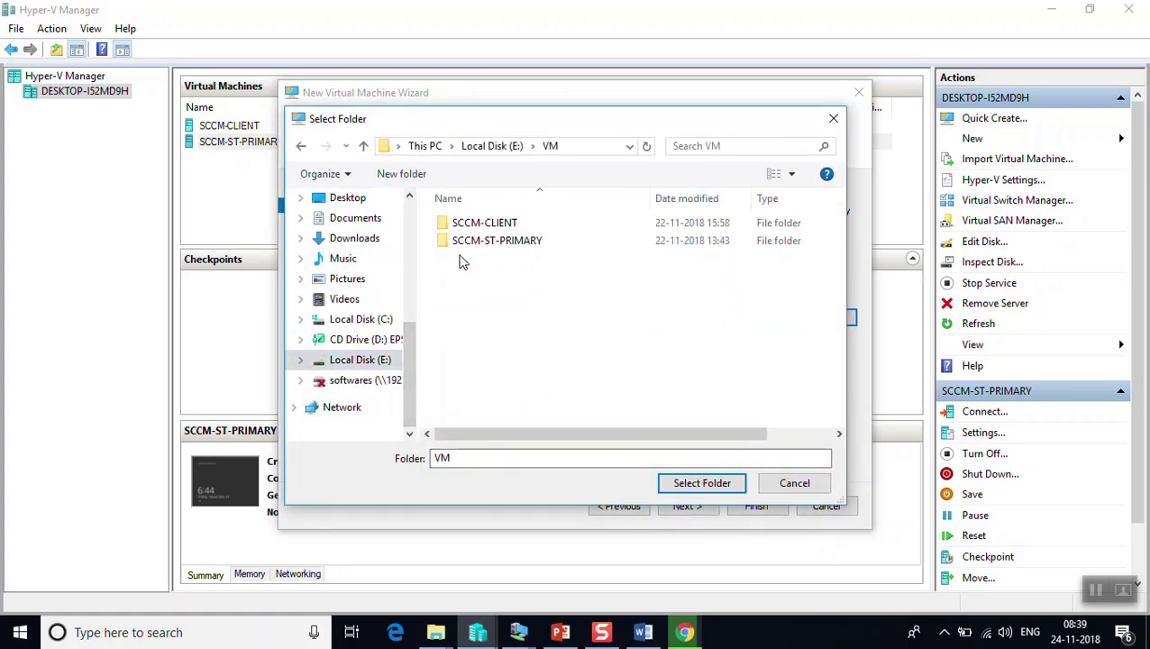
pyautogui.click(686, 485)
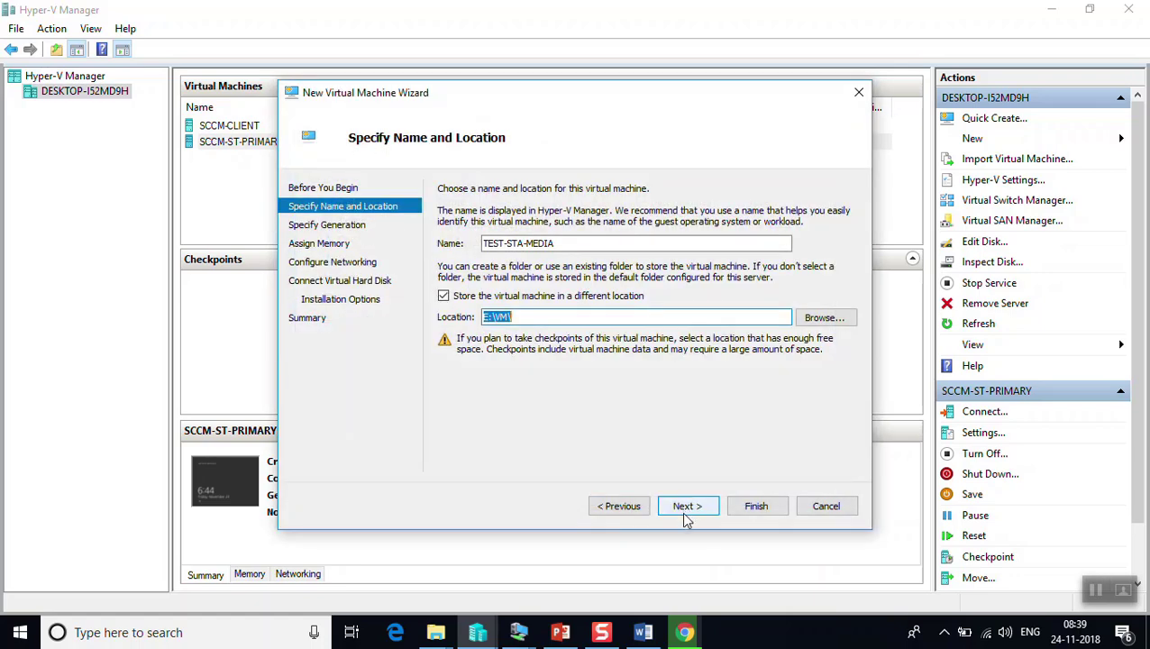
# Give the VM 1300 MB of startup memory with dynamic memory turned off
pyautogui.click(685, 510)
pyautogui.click(682, 506)
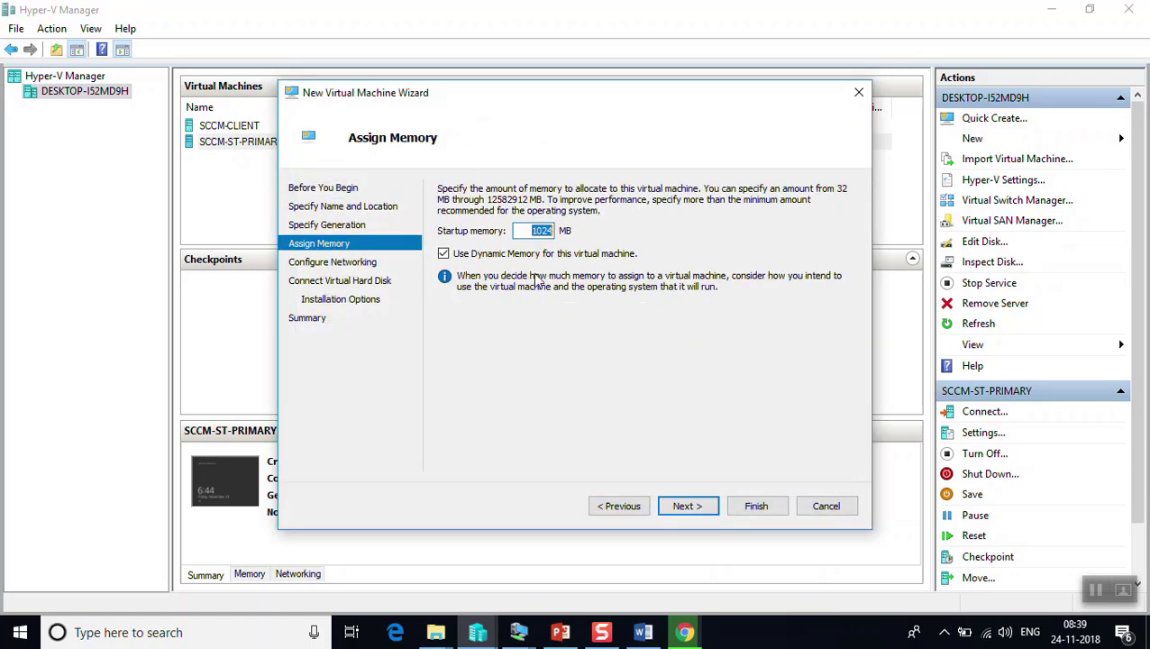
pyautogui.click(444, 255)
pyautogui.moveTo(512, 231); pyautogui.dragTo(608, 232)
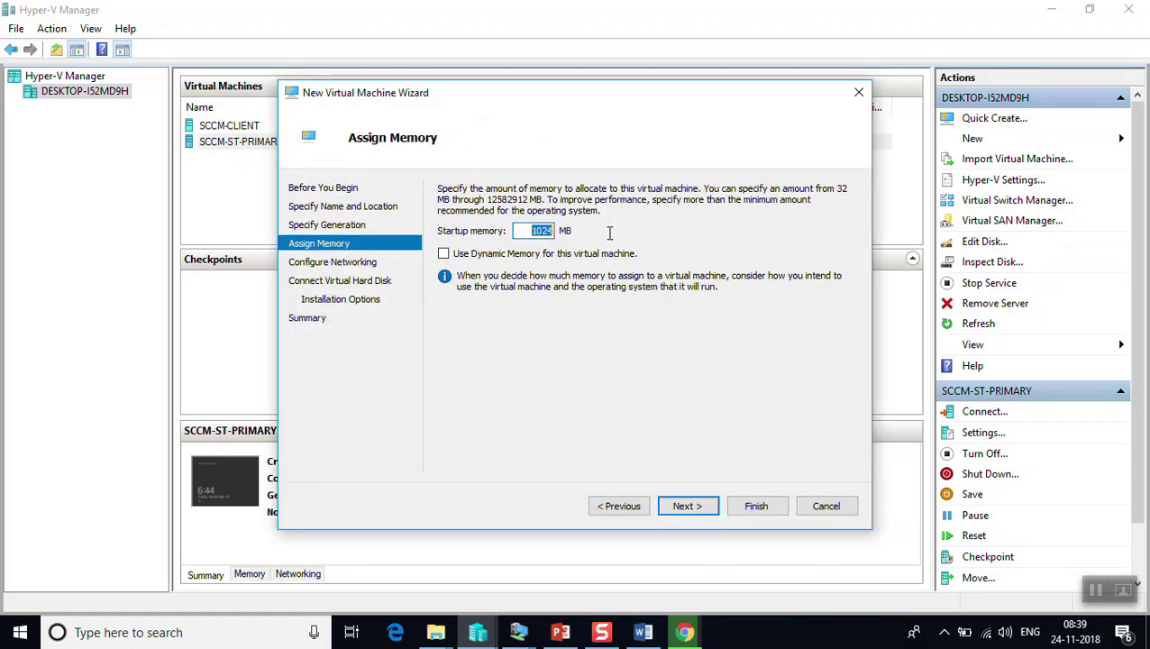
pyautogui.write('1300')
# Connect the VM to the INTERNAL switch and keep the default virtual hard disk
pyautogui.click(682, 507)
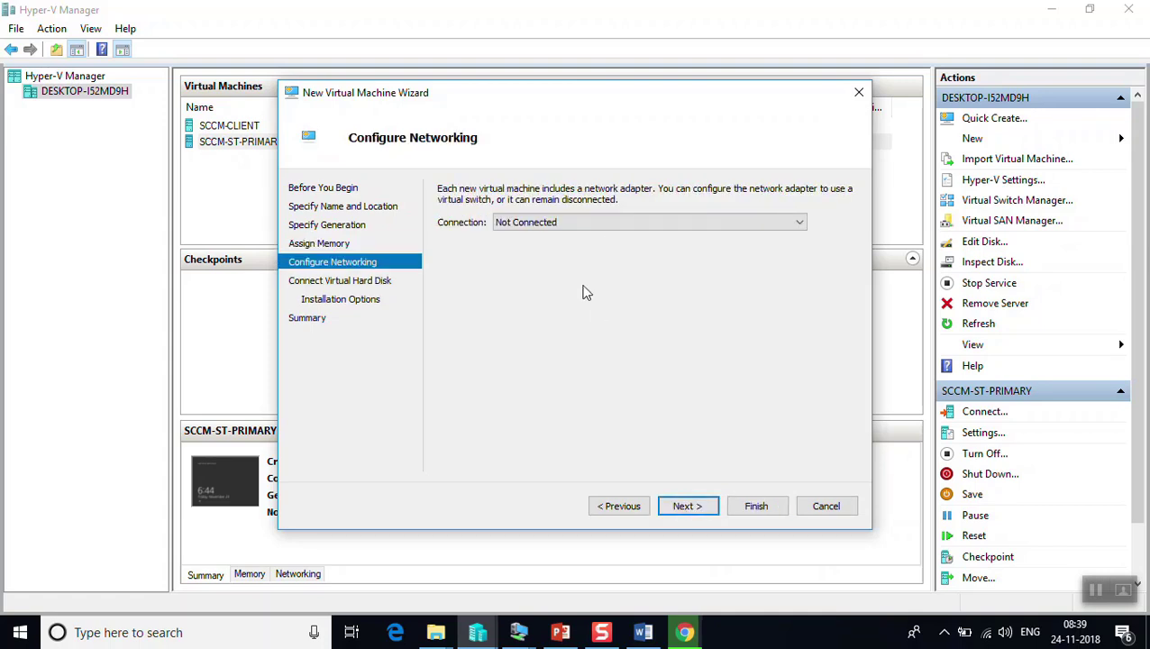
pyautogui.click(516, 223)
pyautogui.click(518, 250)
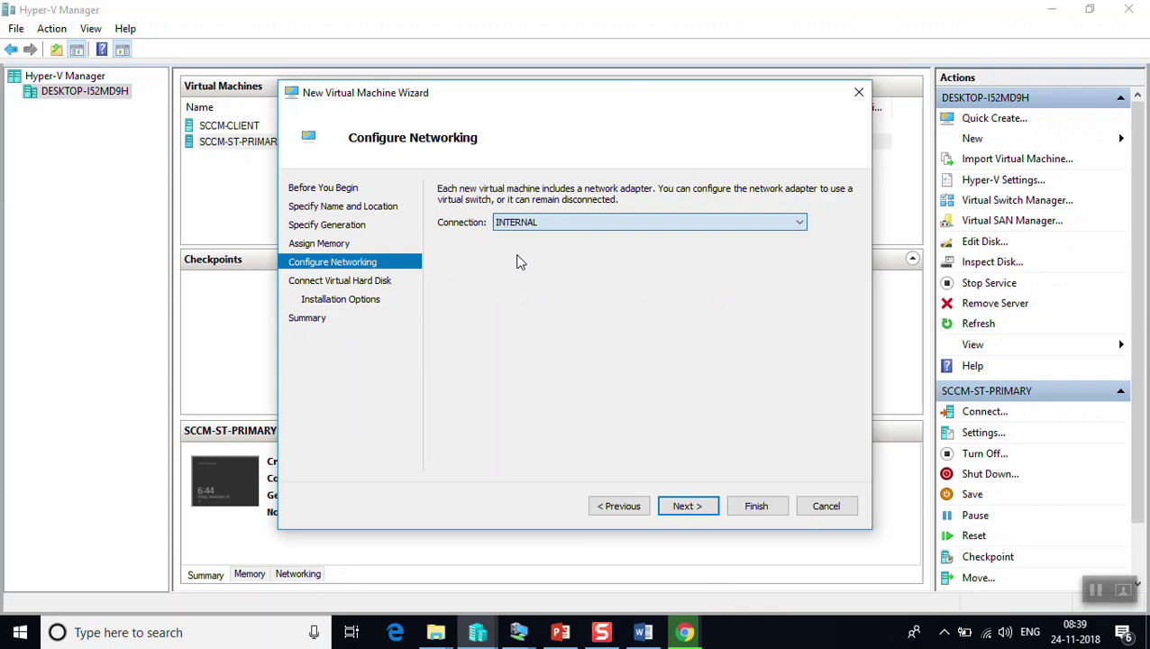
pyautogui.click(692, 509)
pyautogui.click(689, 508)
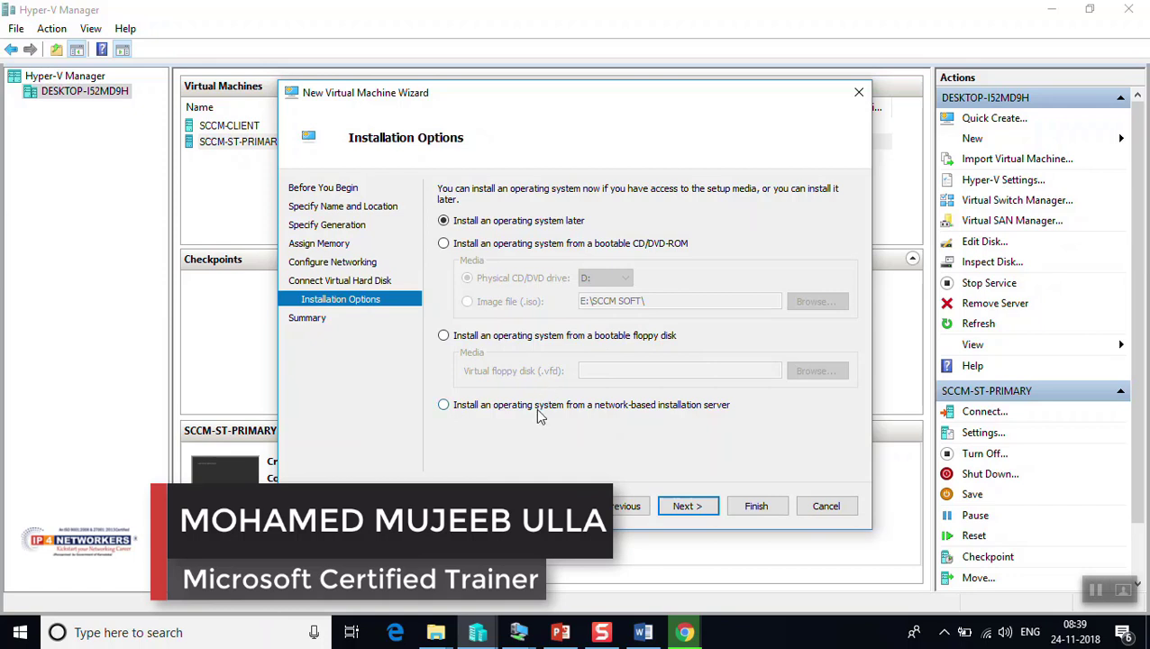
# Set the VM to boot from the Desktop's WIN7STMD.iso image and finish creating it
pyautogui.click(478, 243)
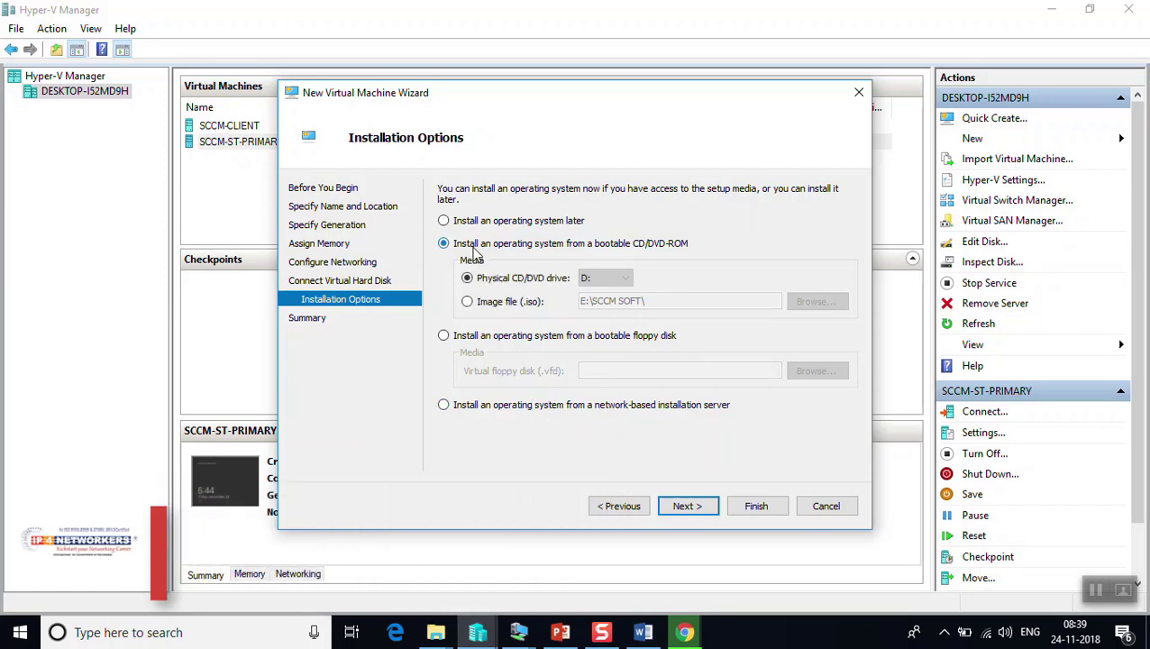
pyautogui.click(480, 307)
pyautogui.click(791, 304)
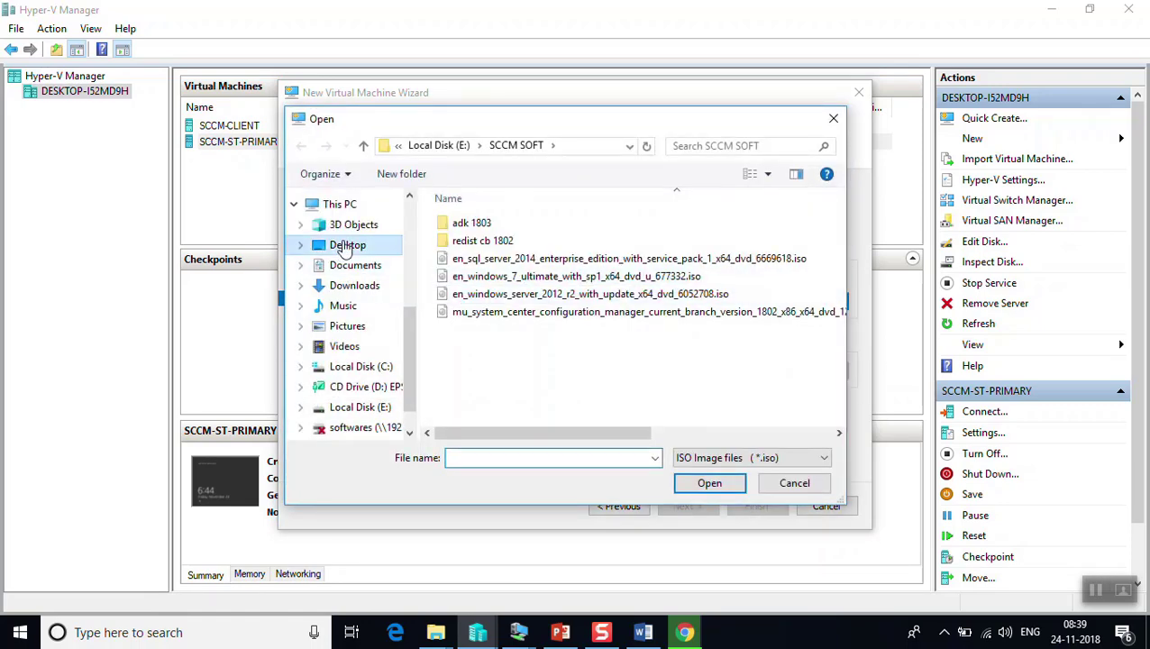
pyautogui.click(349, 247)
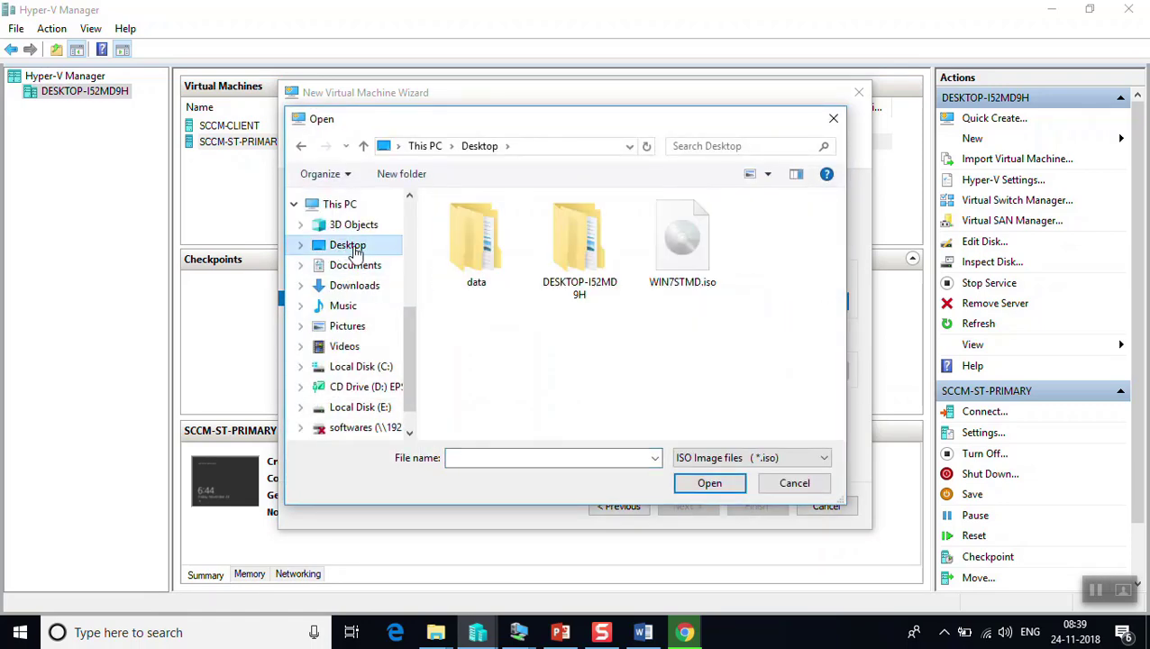
pyautogui.doubleClick(682, 279)
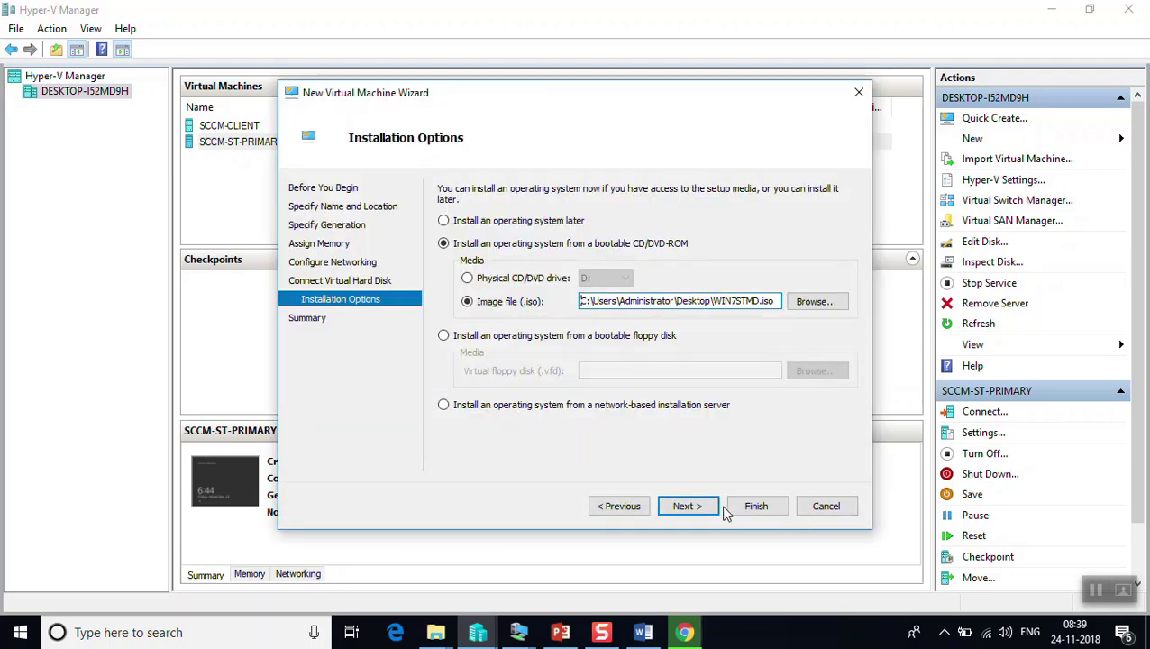
pyautogui.click(685, 506)
pyautogui.click(744, 506)
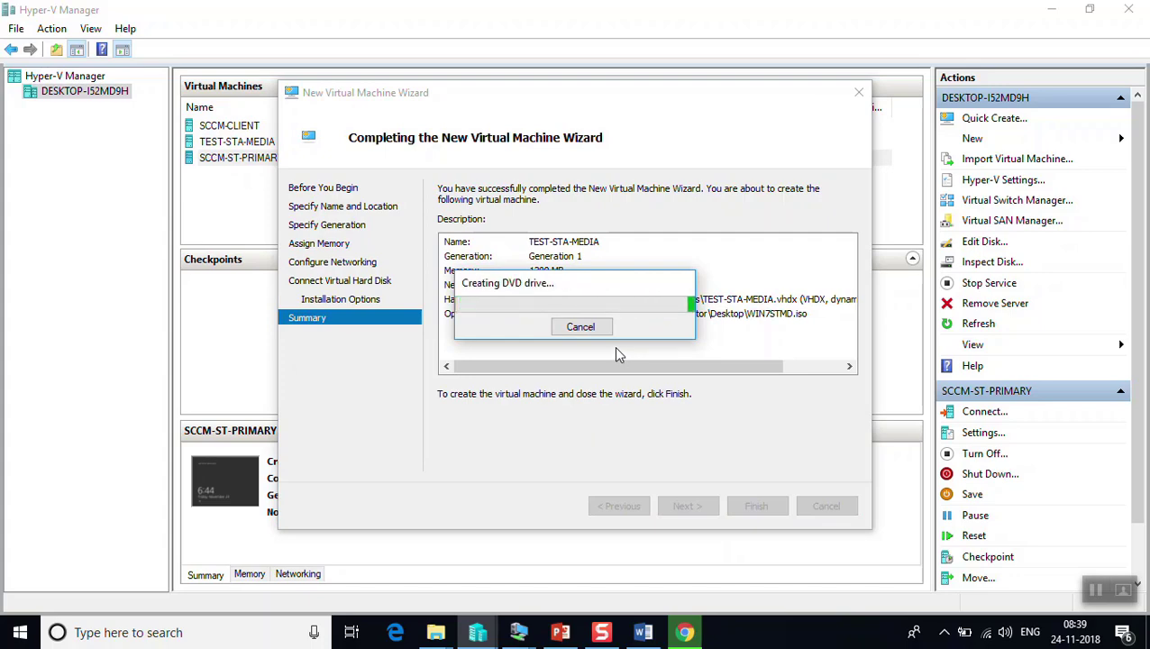
# Connect to the TEST-STA-MEDIA console and start the virtual machine
pyautogui.rightClick(234, 145)
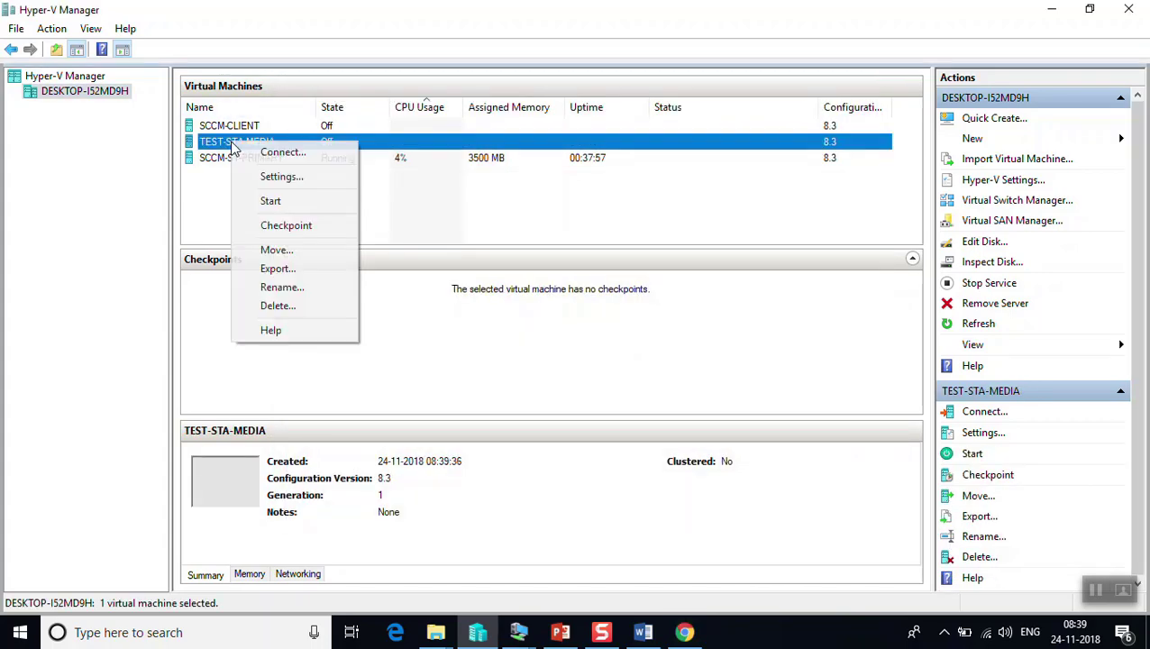
pyautogui.click(243, 151)
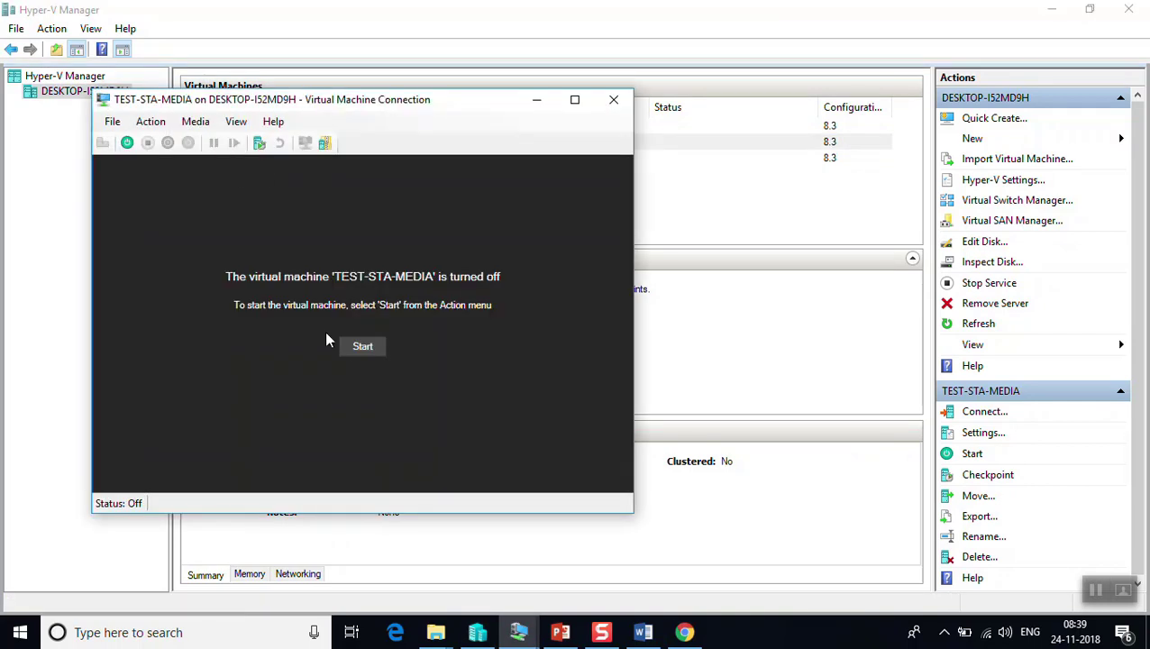
pyautogui.click(357, 350)
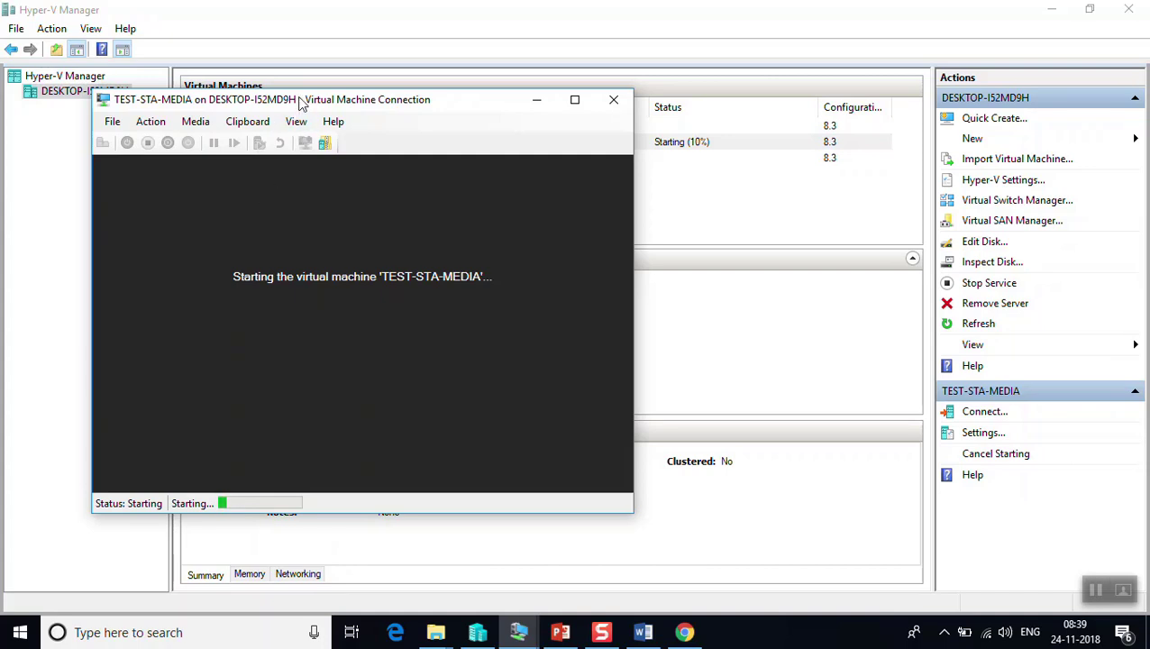
pyautogui.moveTo(302, 101); pyautogui.dragTo(516, 56)
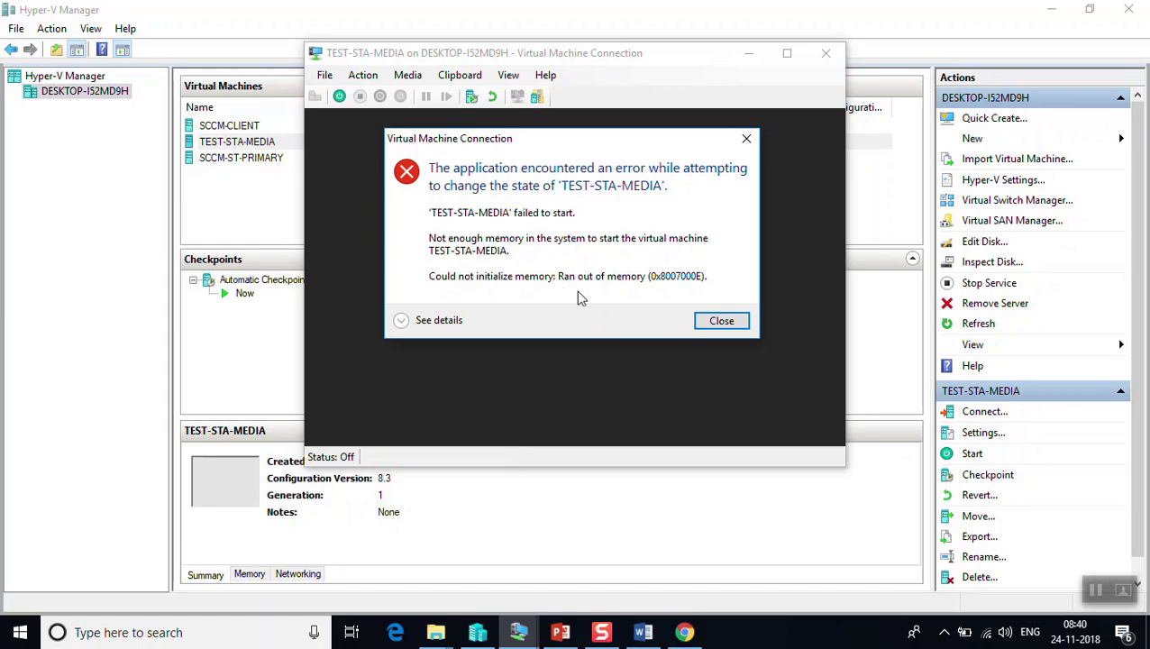
# Dismiss the memory error, check host memory usage in Task Manager, and minimize the VM window
pyautogui.click(721, 321)
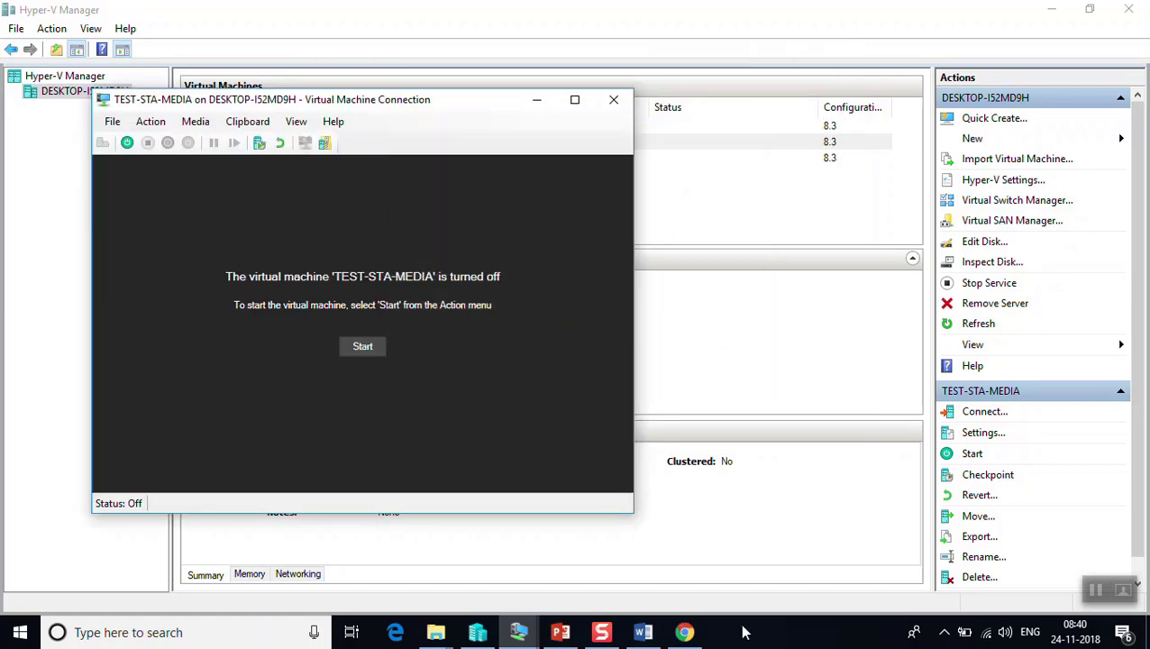
pyautogui.rightClick(788, 633)
pyautogui.click(823, 571)
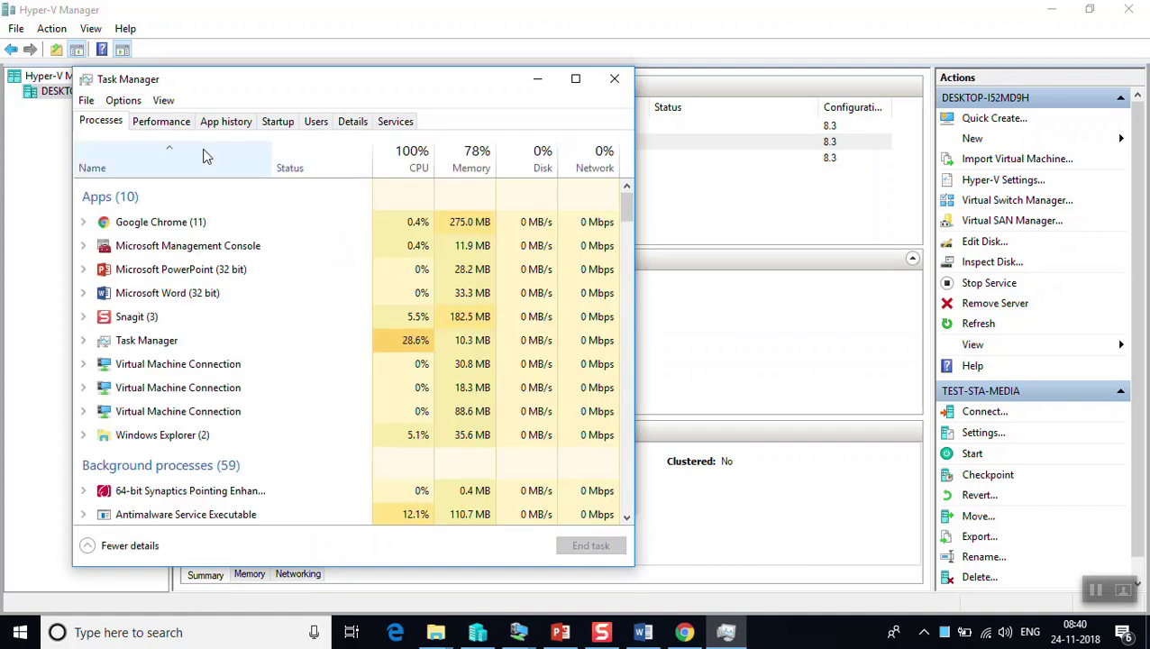
pyautogui.click(162, 121)
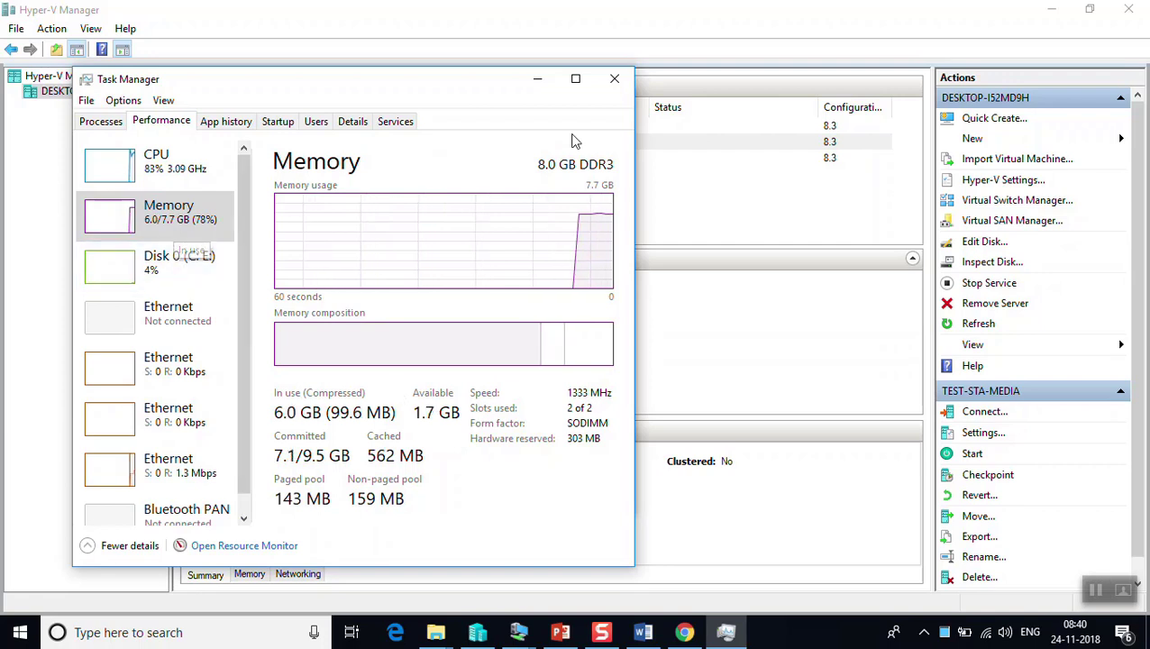
pyautogui.click(615, 81)
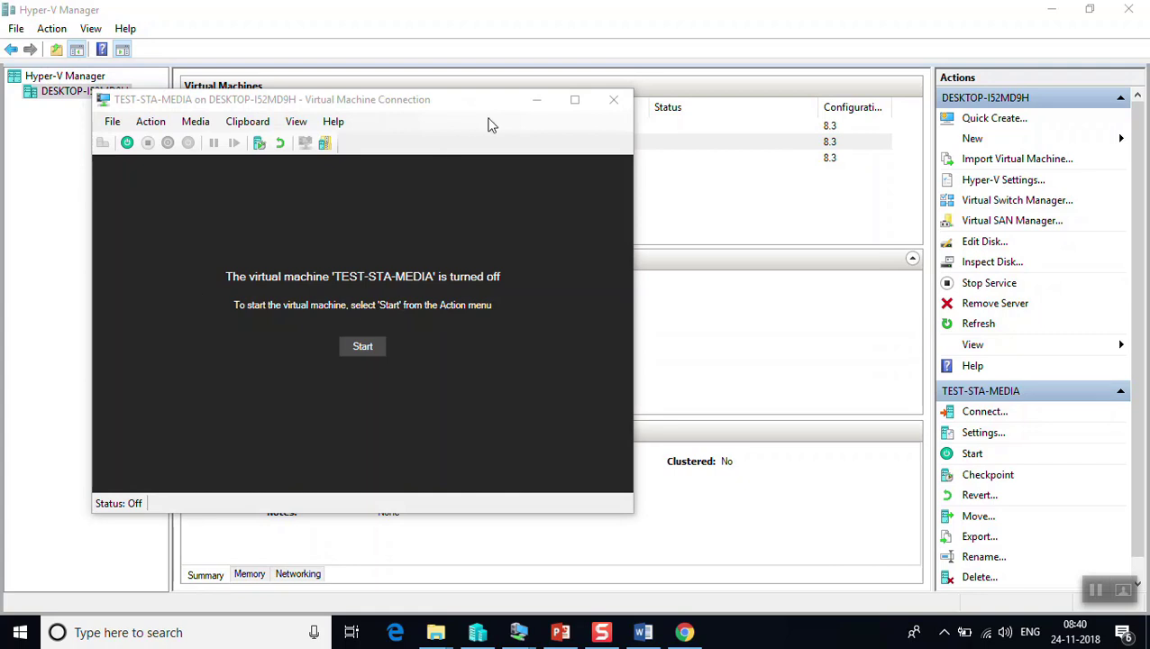
pyautogui.click(536, 99)
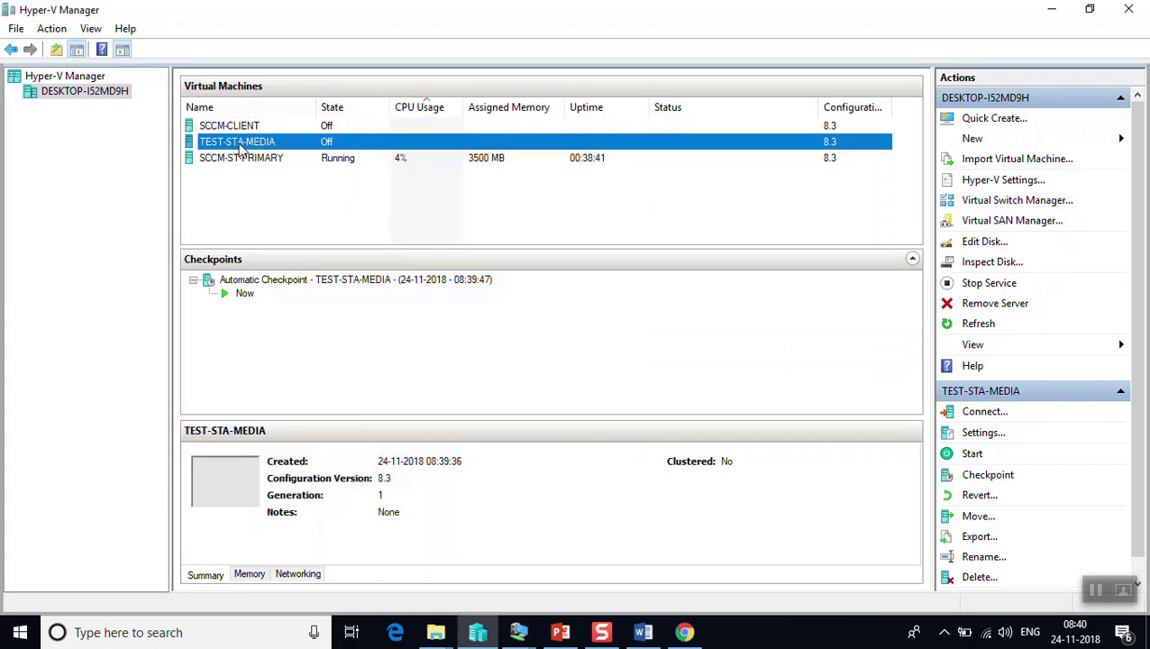
# Reduce TEST-STA-MEDIA's memory from 1300 MB to 1024 MB, keeping dynamic memory disabled
pyautogui.rightClick(240, 151)
pyautogui.click(256, 179)
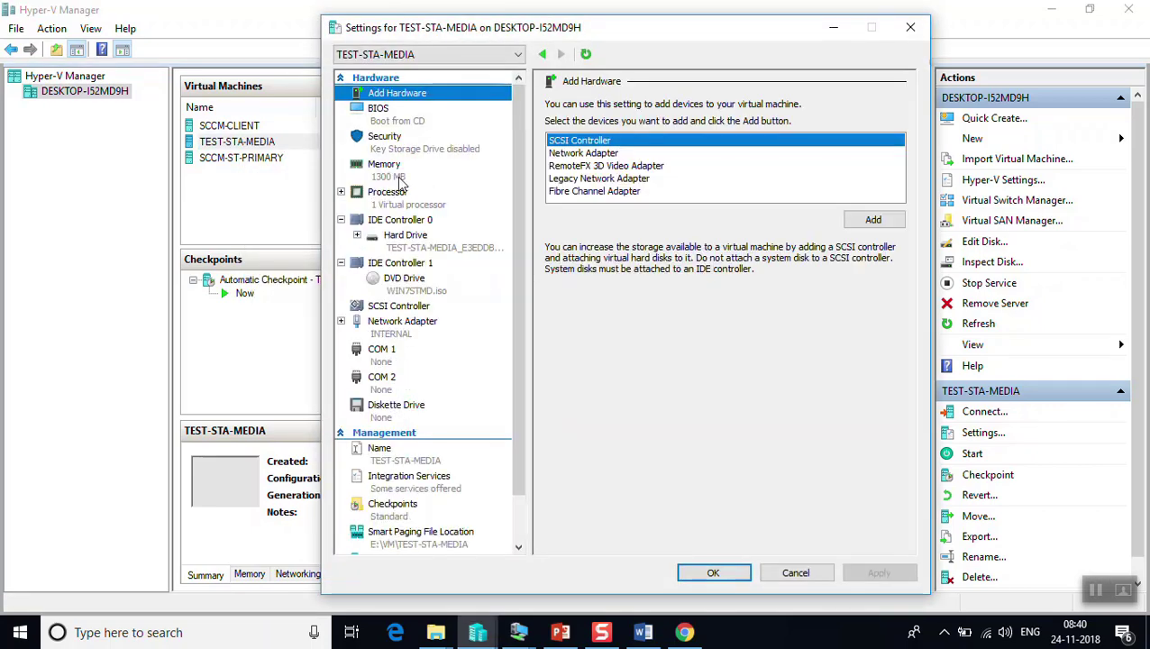
pyautogui.click(403, 180)
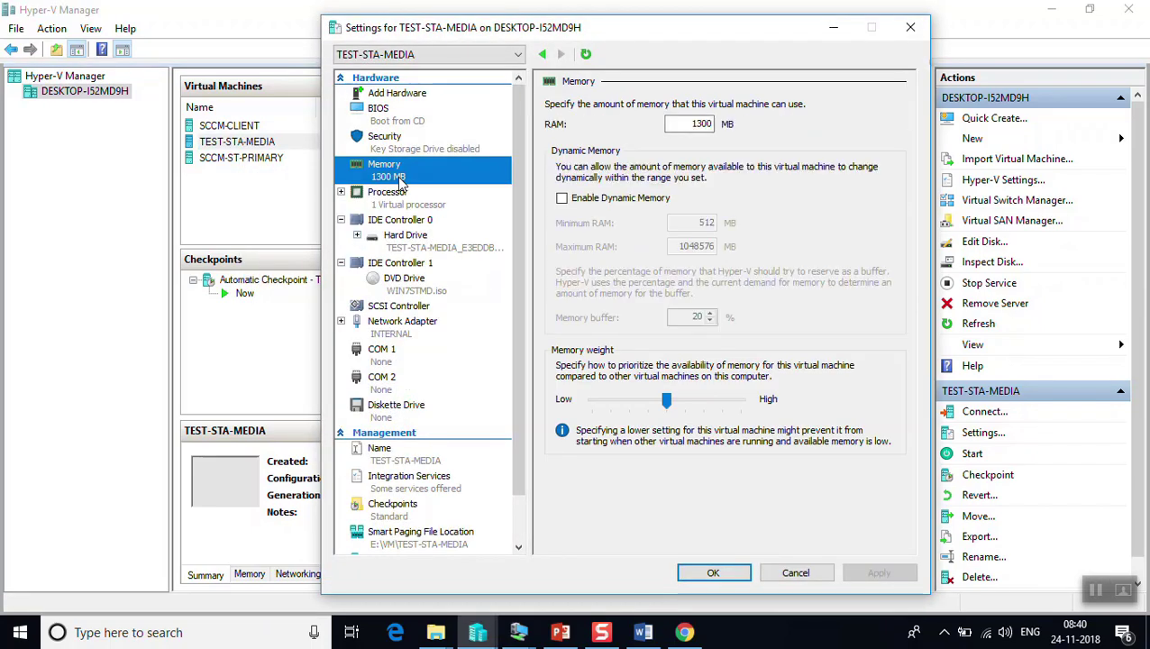
pyautogui.click(563, 200)
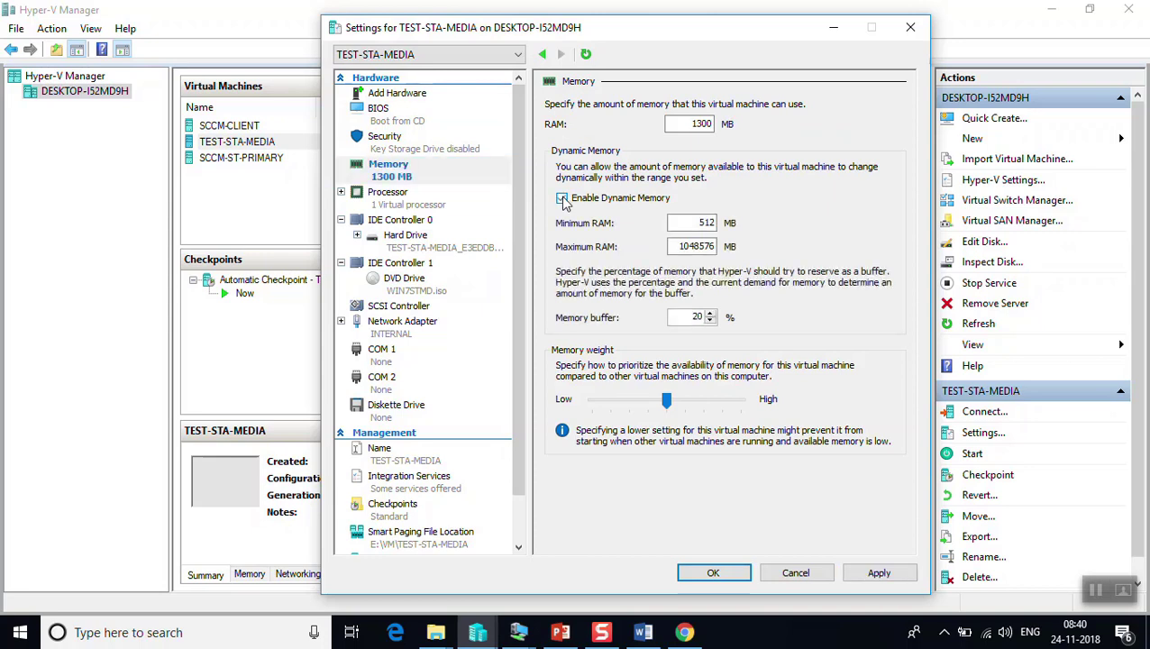
pyautogui.doubleClick(717, 124)
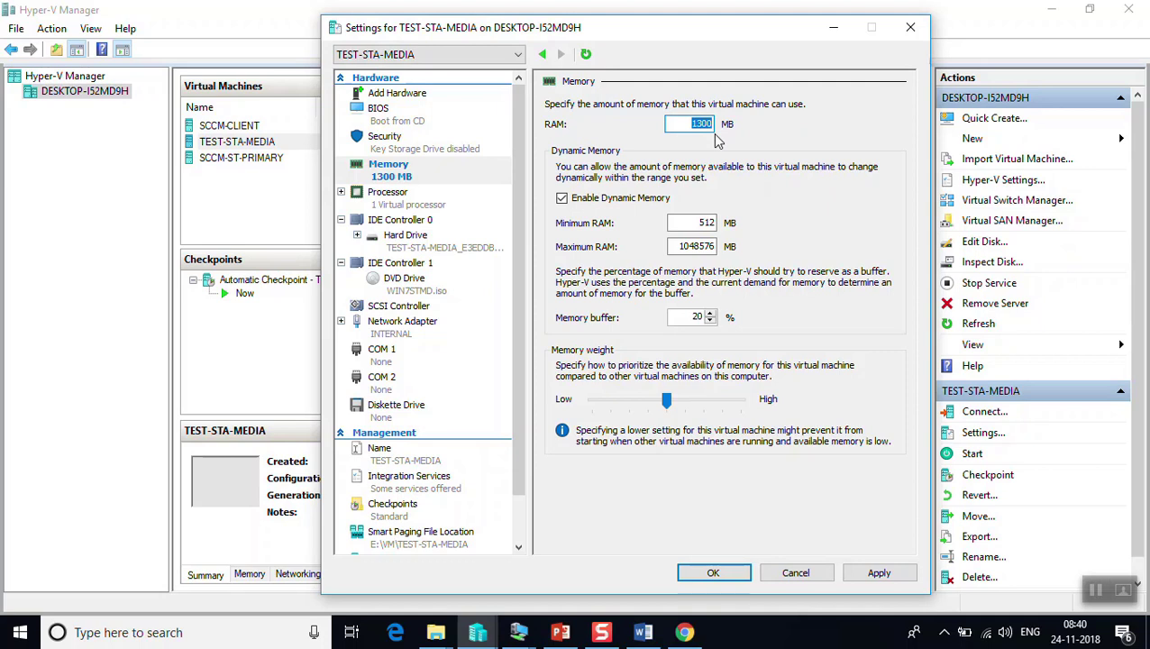
pyautogui.write('1024')
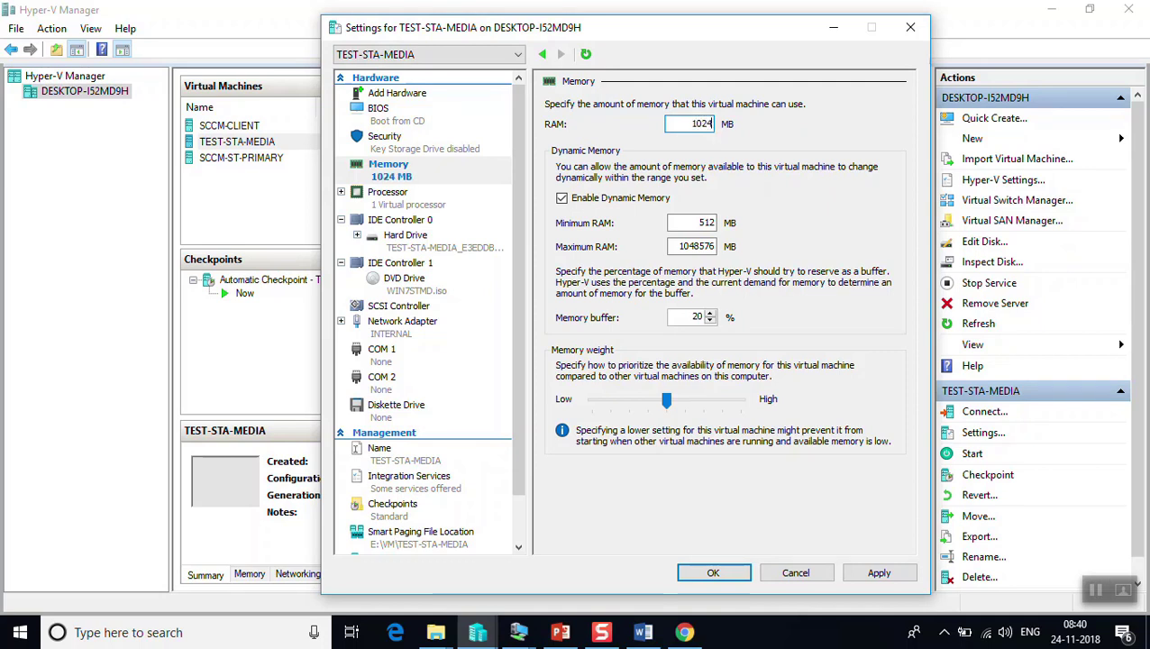
pyautogui.click(562, 198)
pyautogui.click(714, 573)
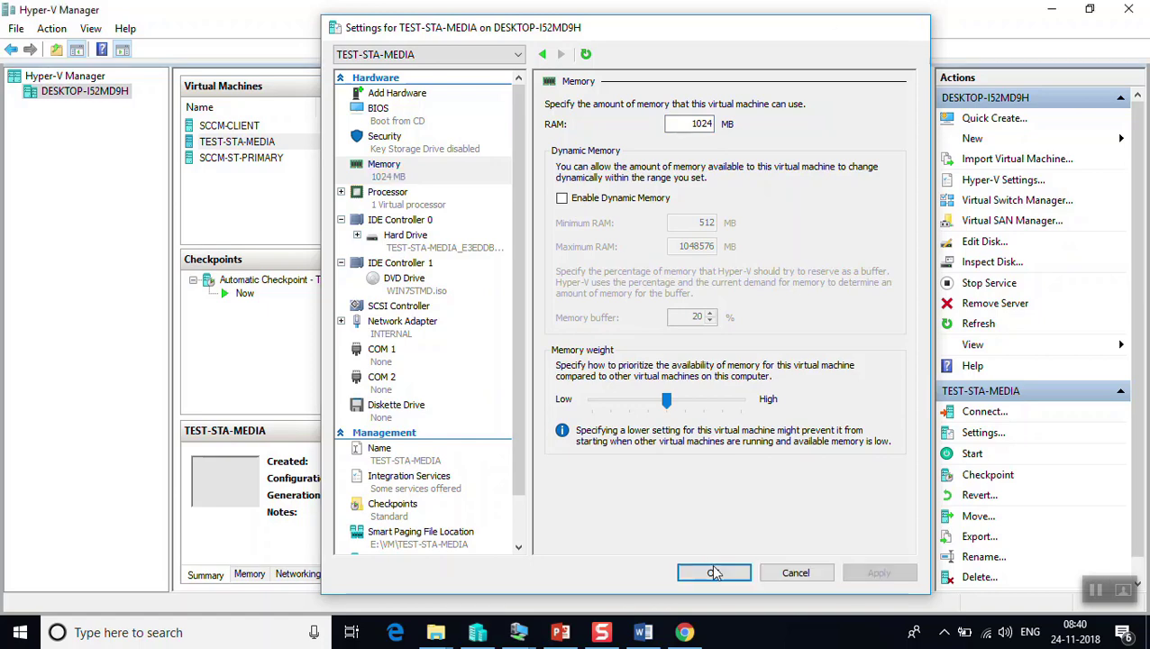
pyautogui.rightClick(268, 138)
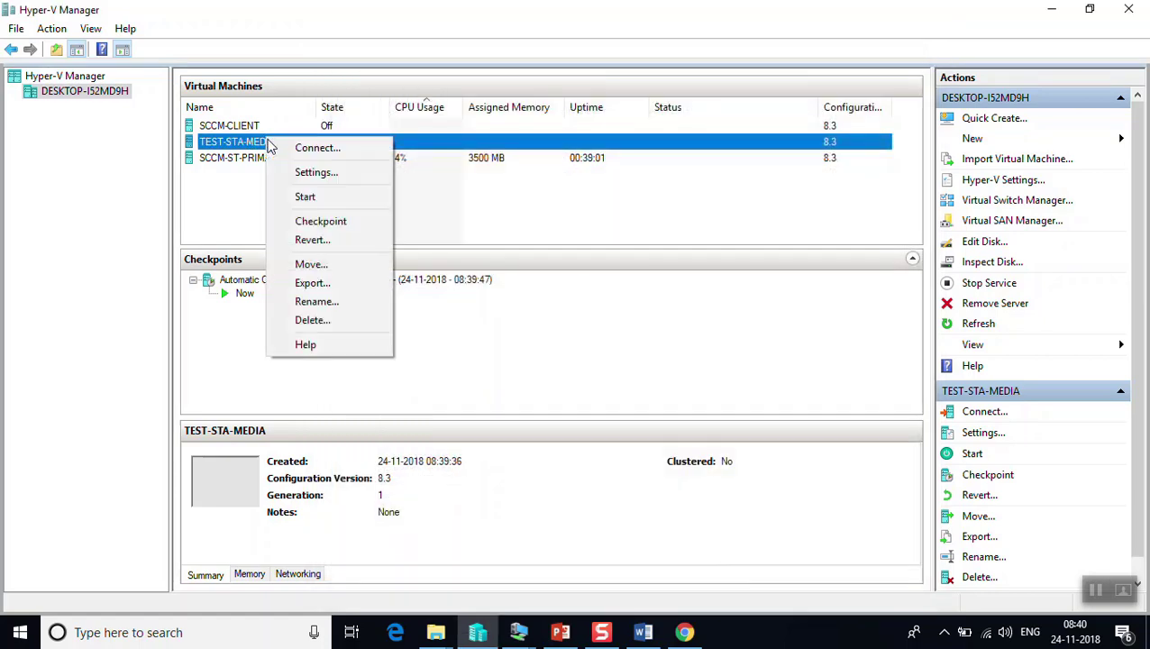
# Start TEST-STA-MEDIA from its saved state and connect to its console in full-screen mode
pyautogui.click(300, 197)
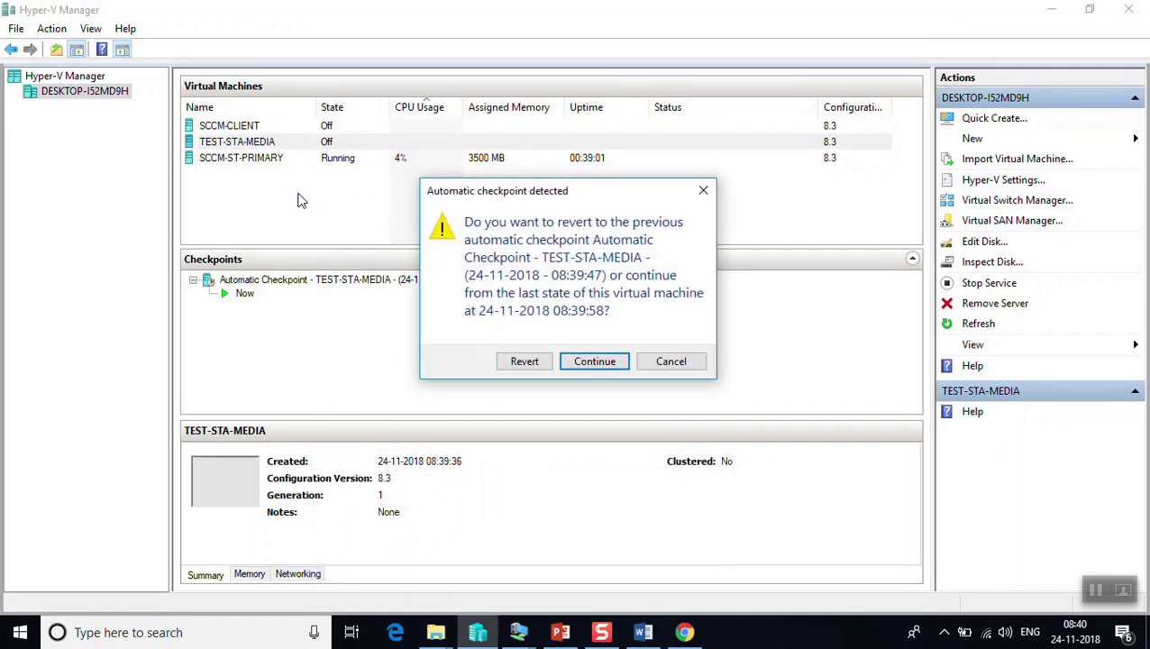
pyautogui.click(602, 366)
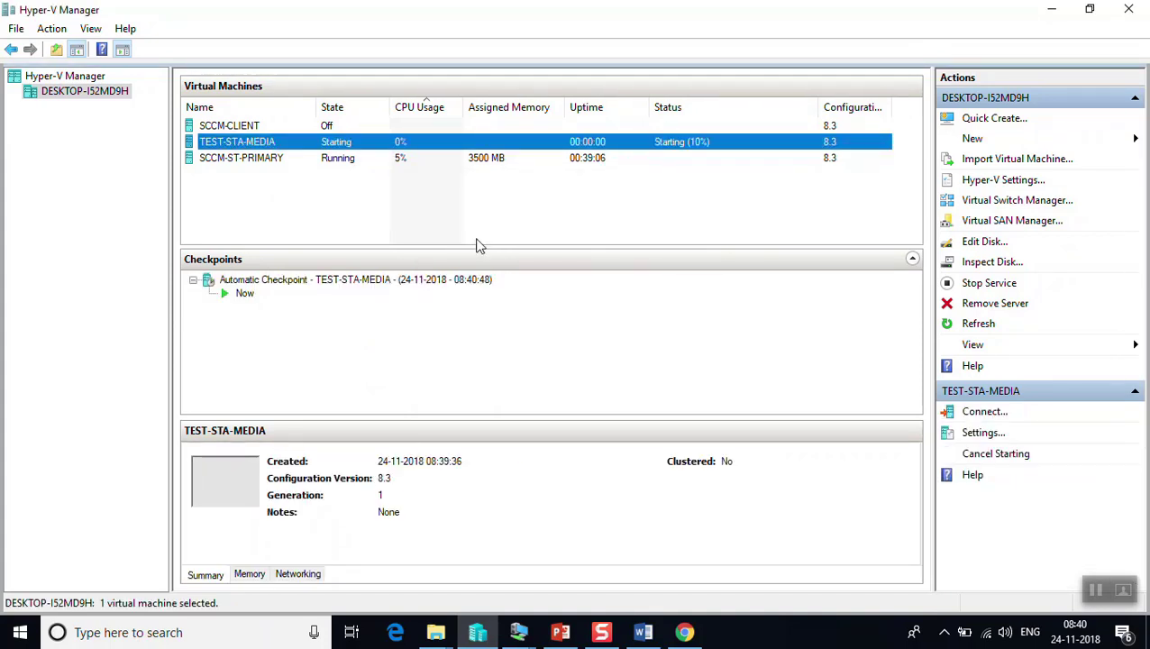
pyautogui.rightClick(440, 152)
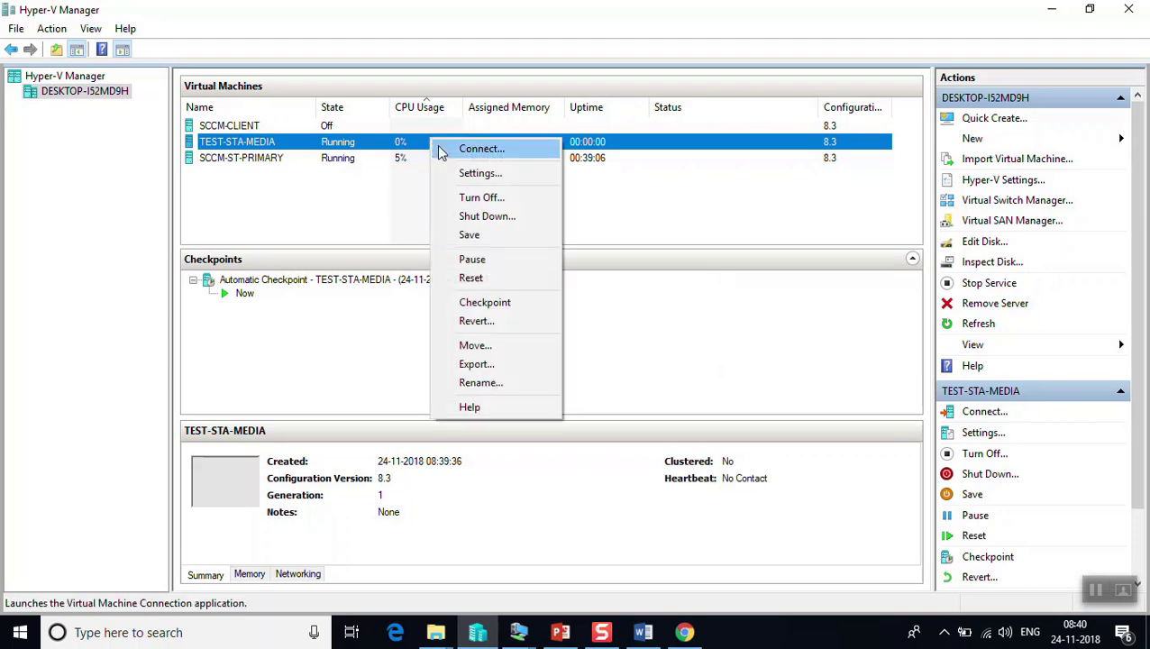
pyautogui.click(456, 151)
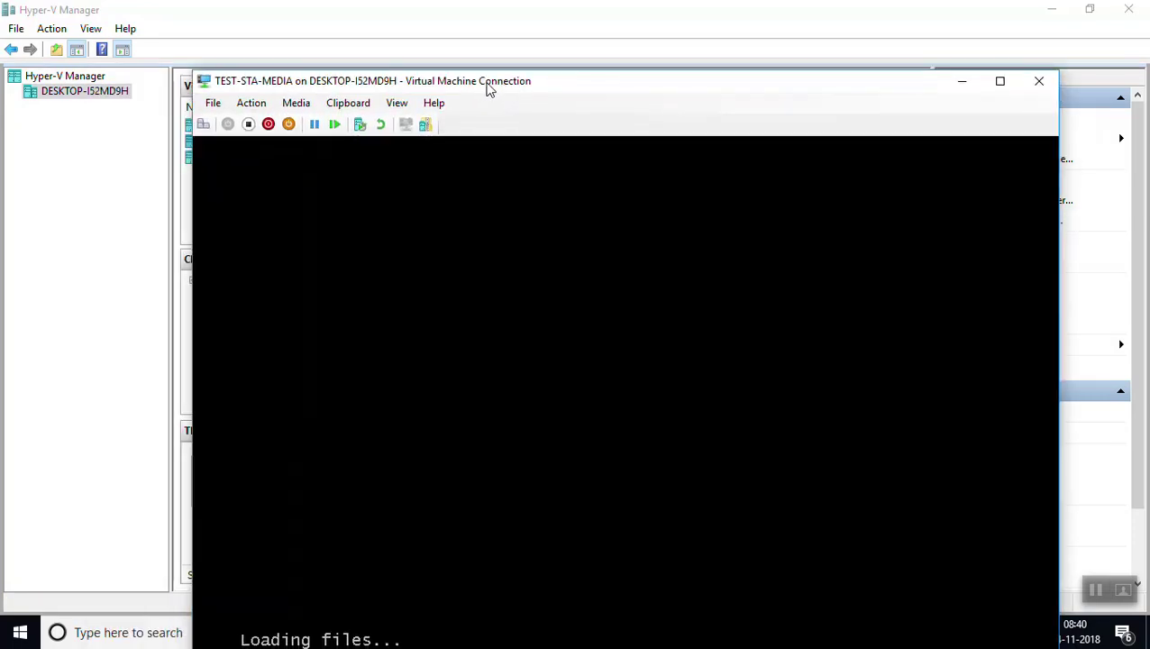
pyautogui.click(396, 103)
pyautogui.click(407, 123)
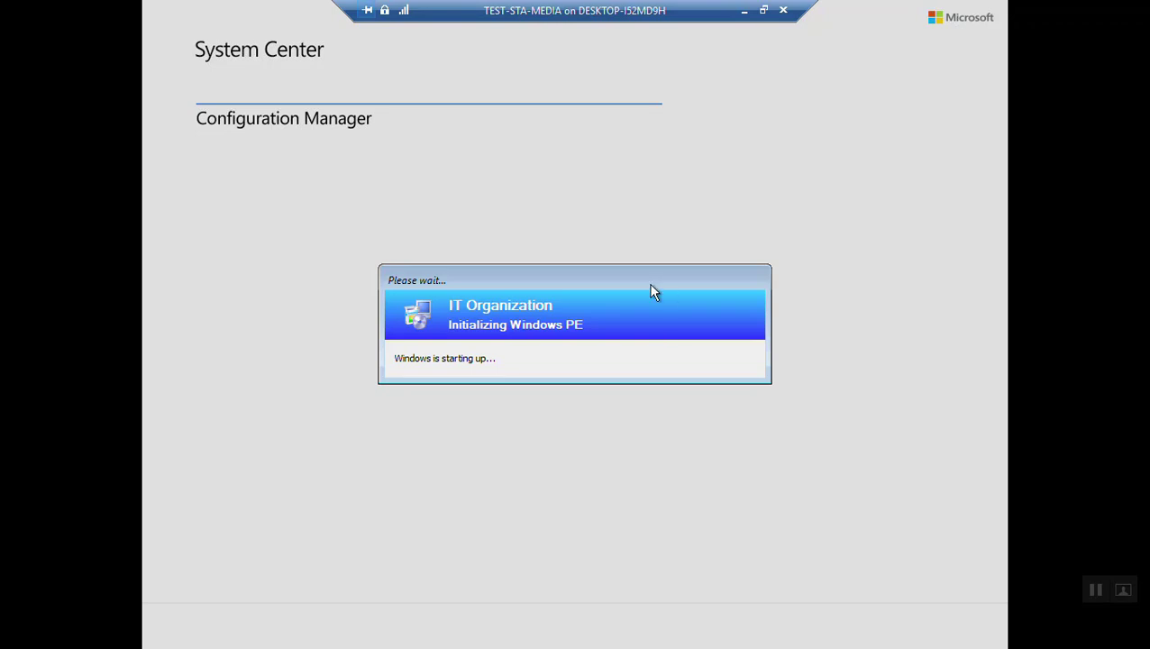
# Reposition the Initializing Windows PE progress box while waiting for the Task Sequence Wizard
pyautogui.moveTo(651, 286); pyautogui.dragTo(652, 197)
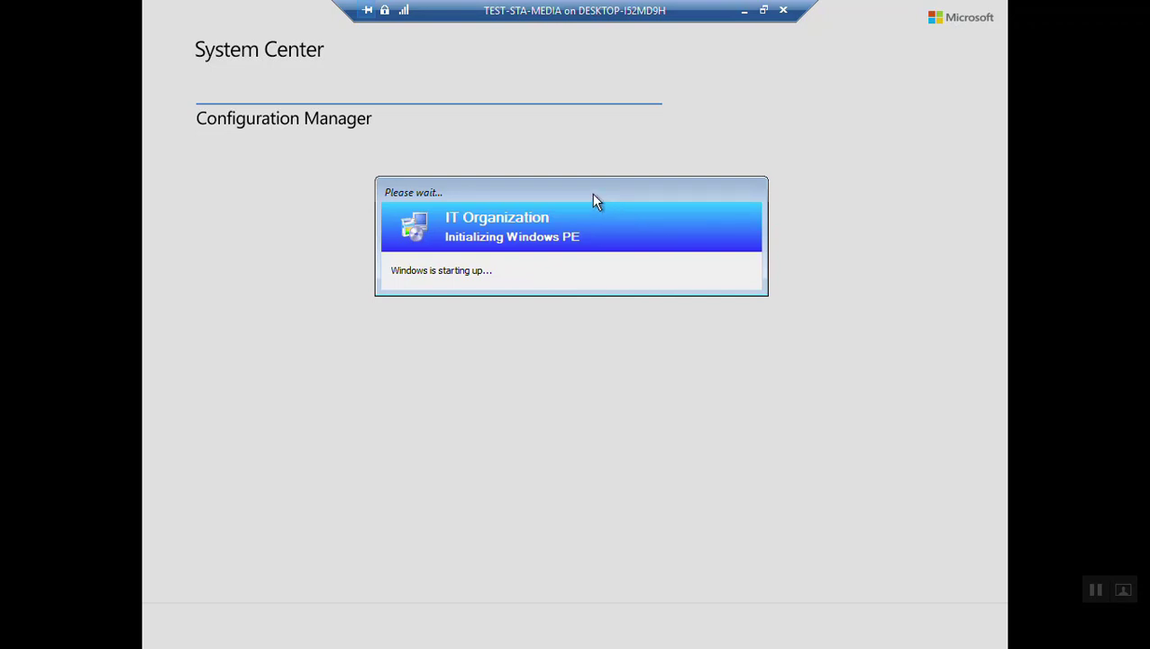
pyautogui.moveTo(595, 200); pyautogui.dragTo(595, 218)
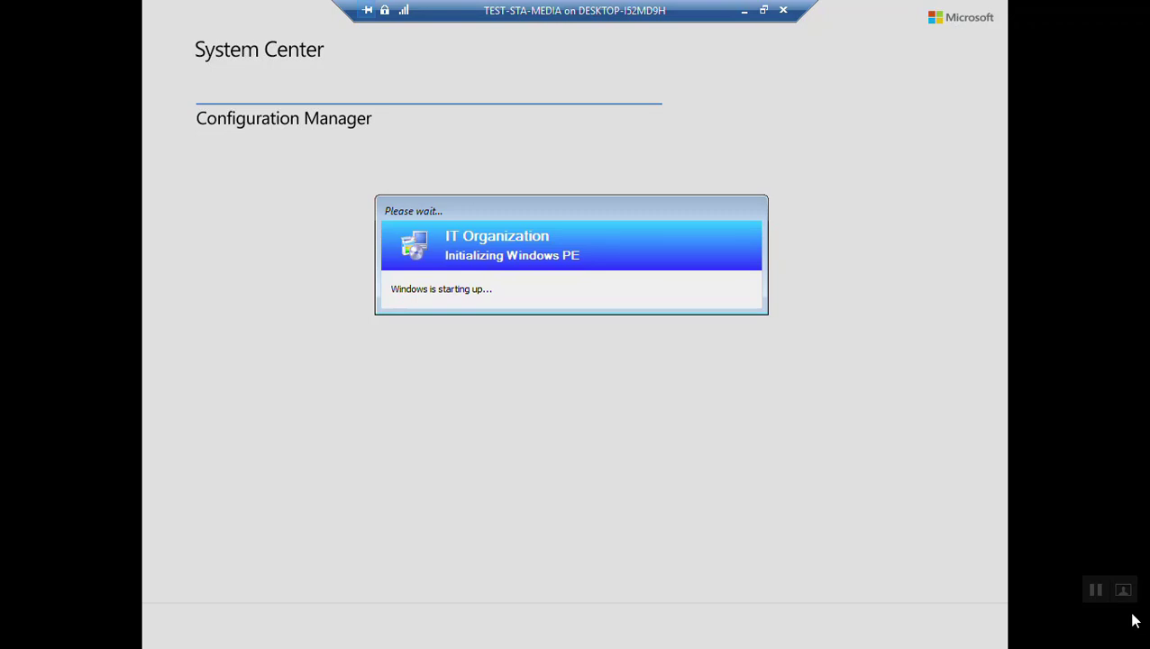
pyautogui.moveTo(578, 211); pyautogui.dragTo(581, 183)
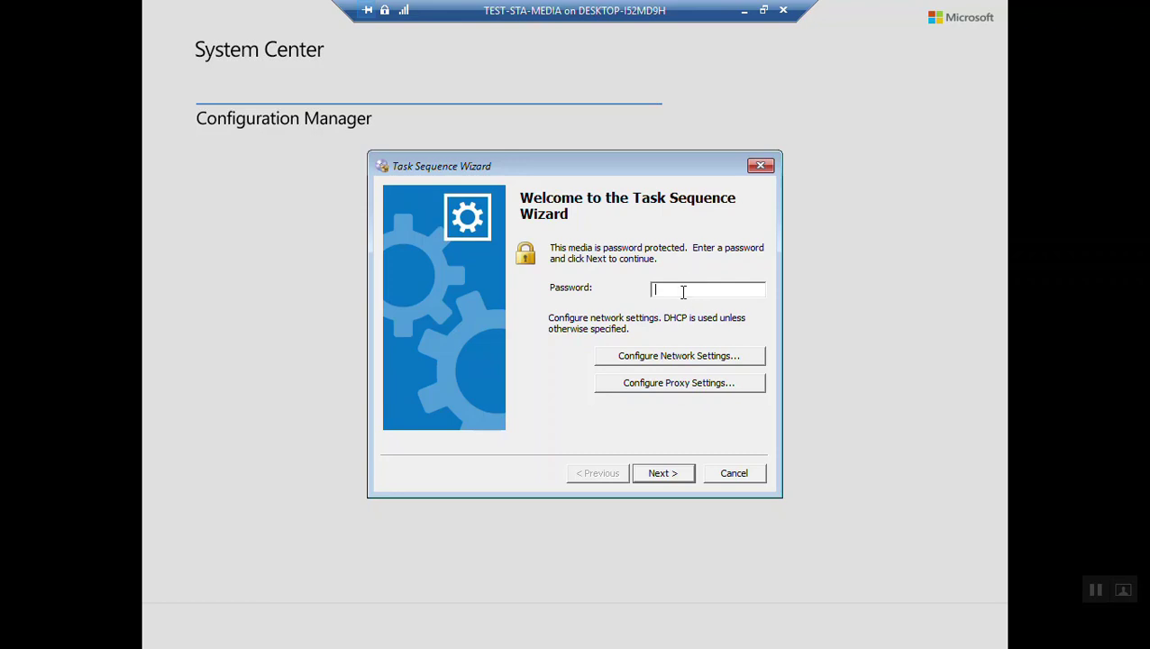
# Enter the media password, confirm network settings stay on DHCP, and submit the welcome page
pyautogui.write('**********')
pyautogui.click(676, 360)
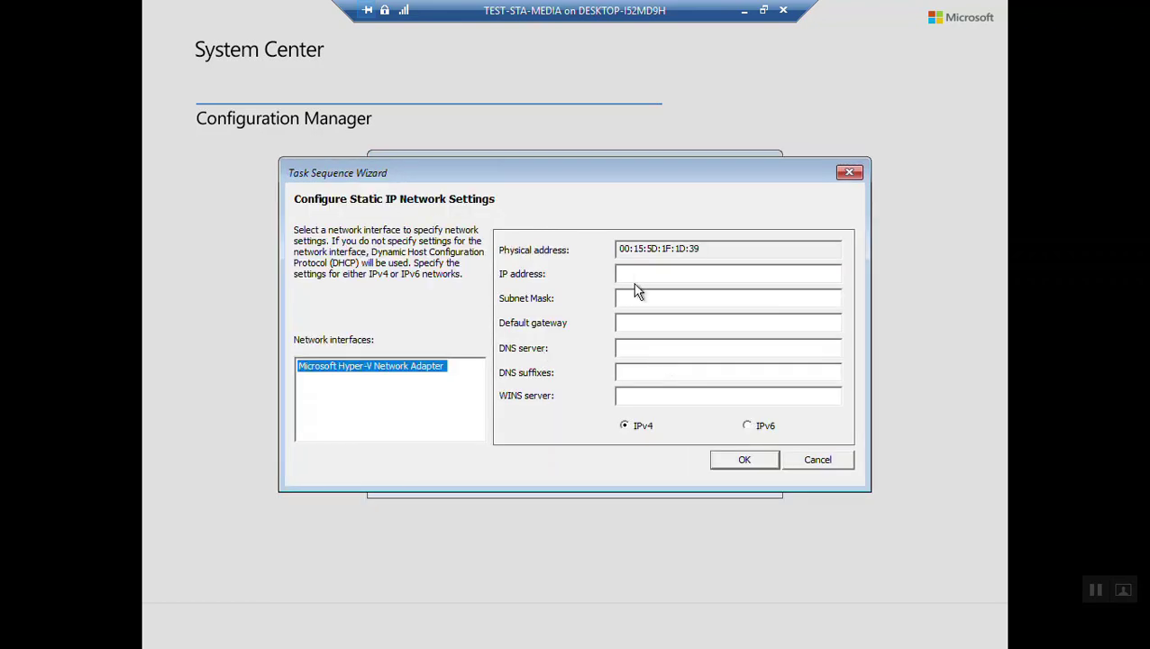
pyautogui.click(760, 462)
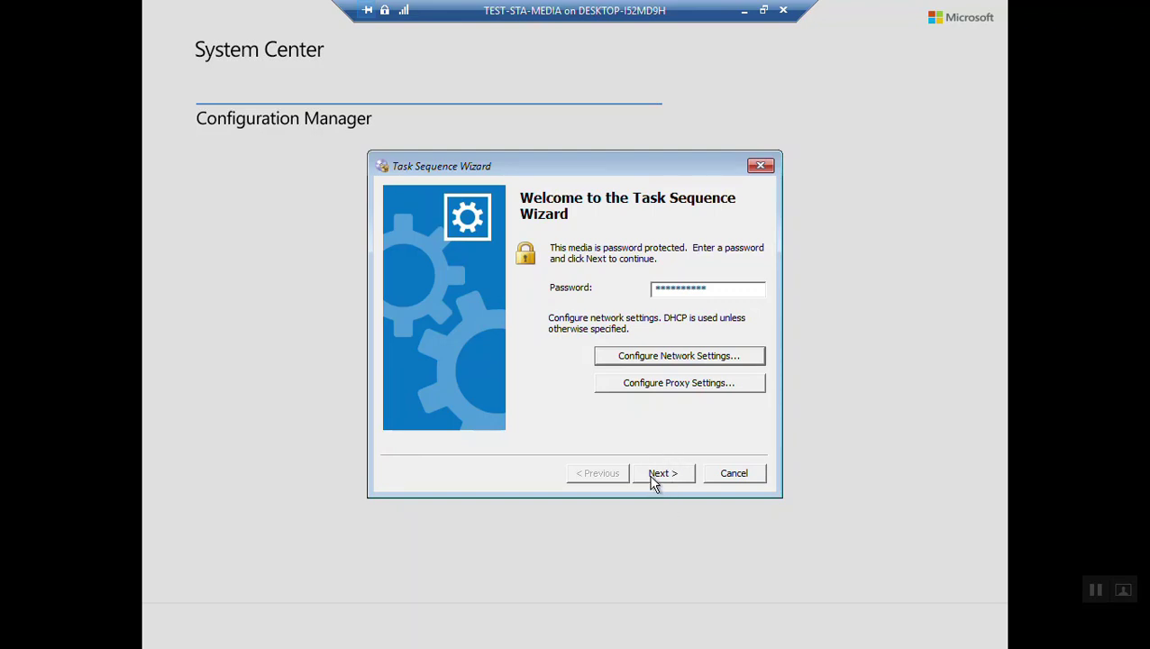
pyautogui.click(654, 477)
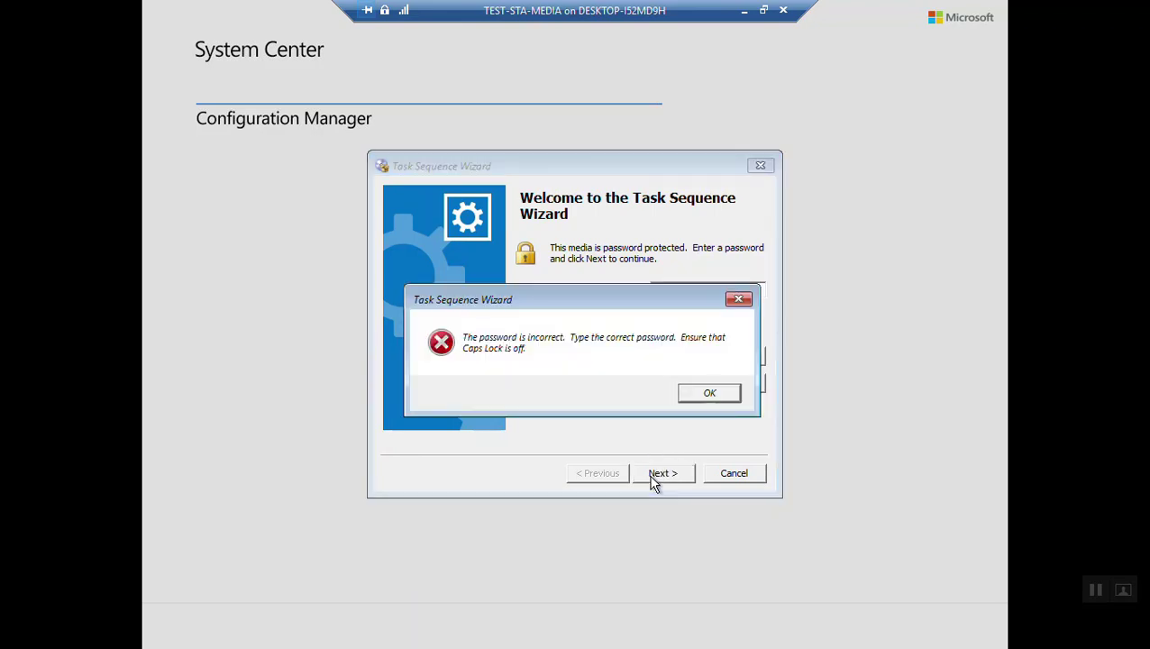
# Dismiss the incorrect-password warning, empty the password field, and leave the full-screen VM view
pyautogui.click(719, 404)
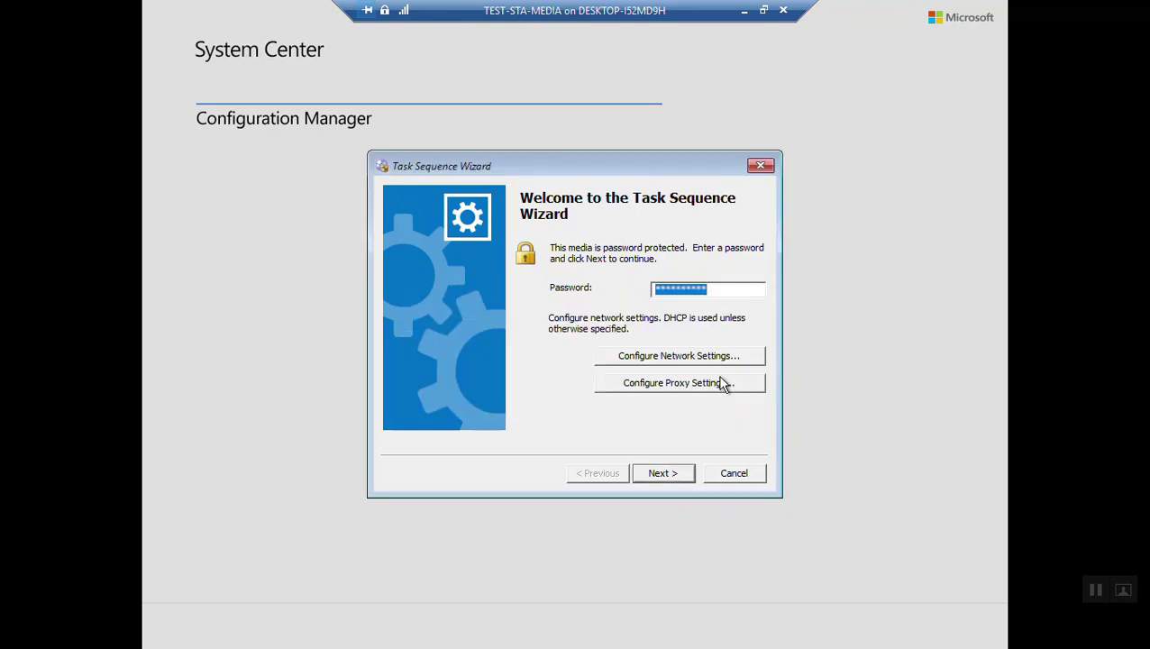
pyautogui.moveTo(722, 290); pyautogui.dragTo(649, 291)
pyautogui.press('BackSpace')
pyautogui.write('*')
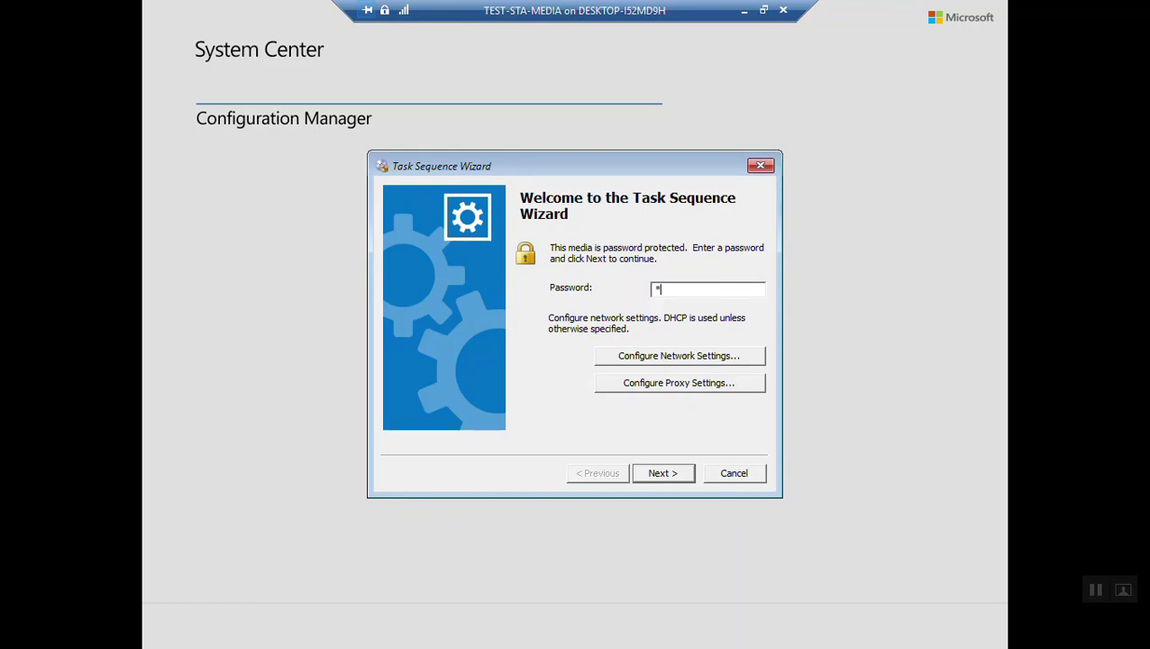
pyautogui.press('BackSpace')
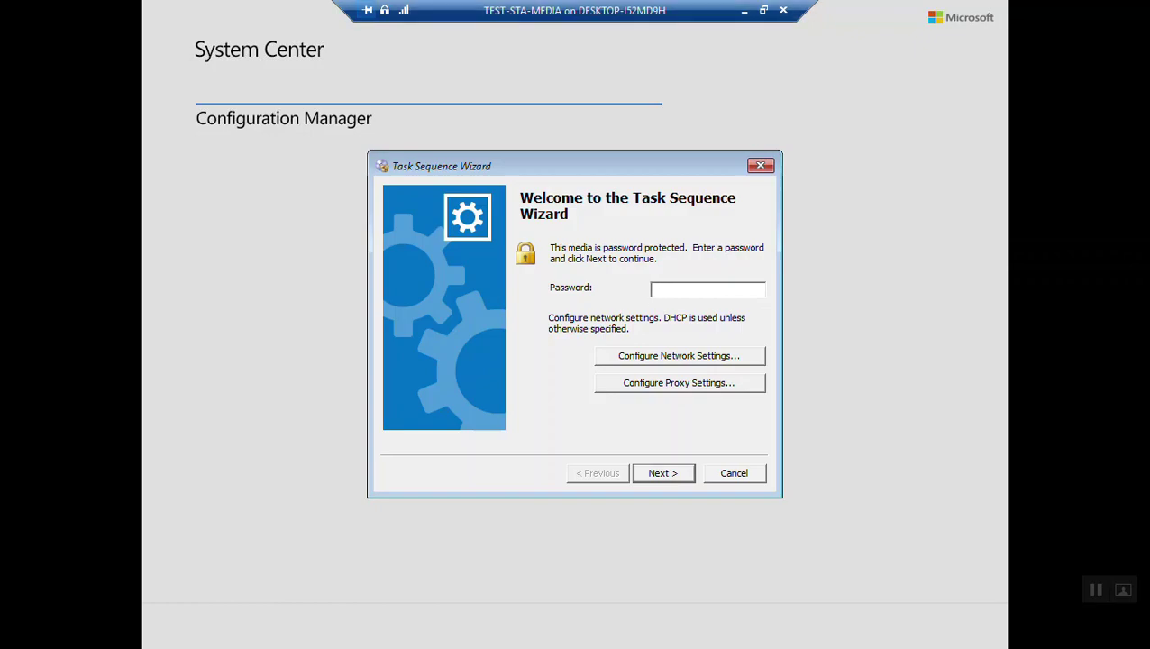
pyautogui.click(744, 10)
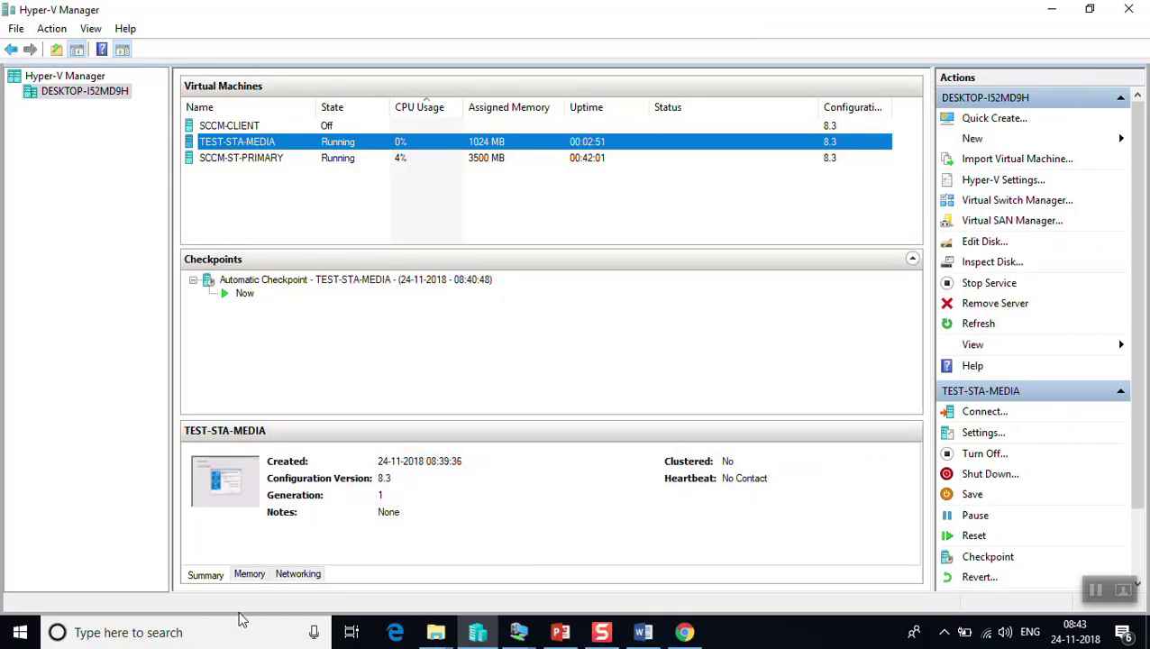
# Return to the TEST-STA-MEDIA console and enter the correct media password to reach Confirmation
pyautogui.click(118, 634)
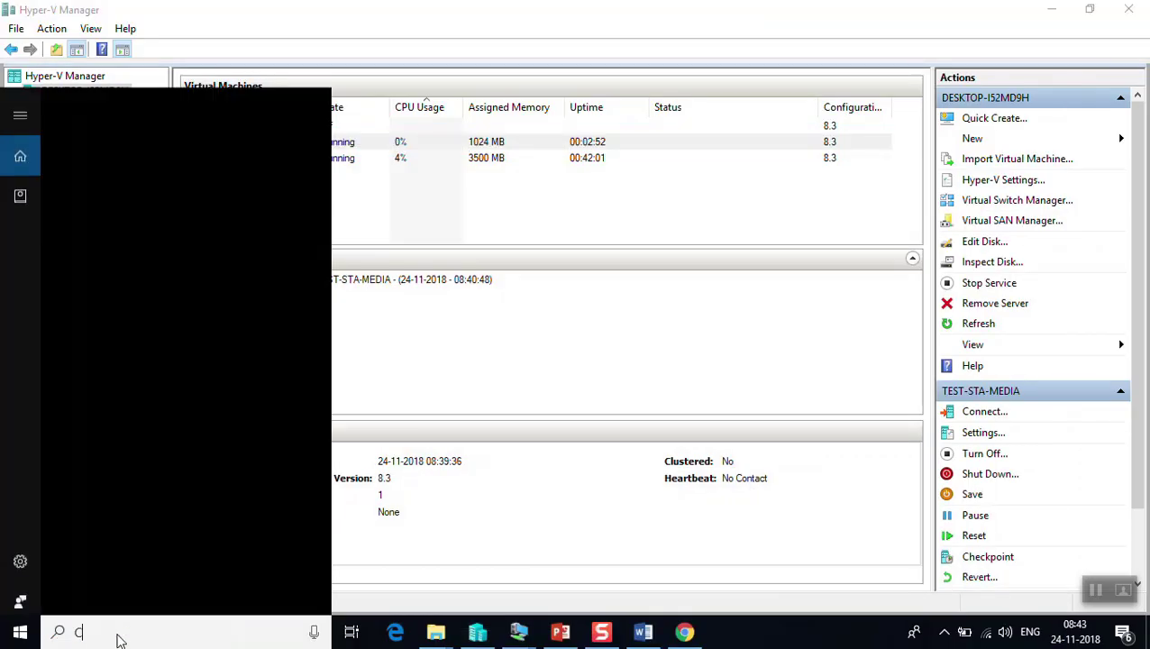
pyautogui.write('C')
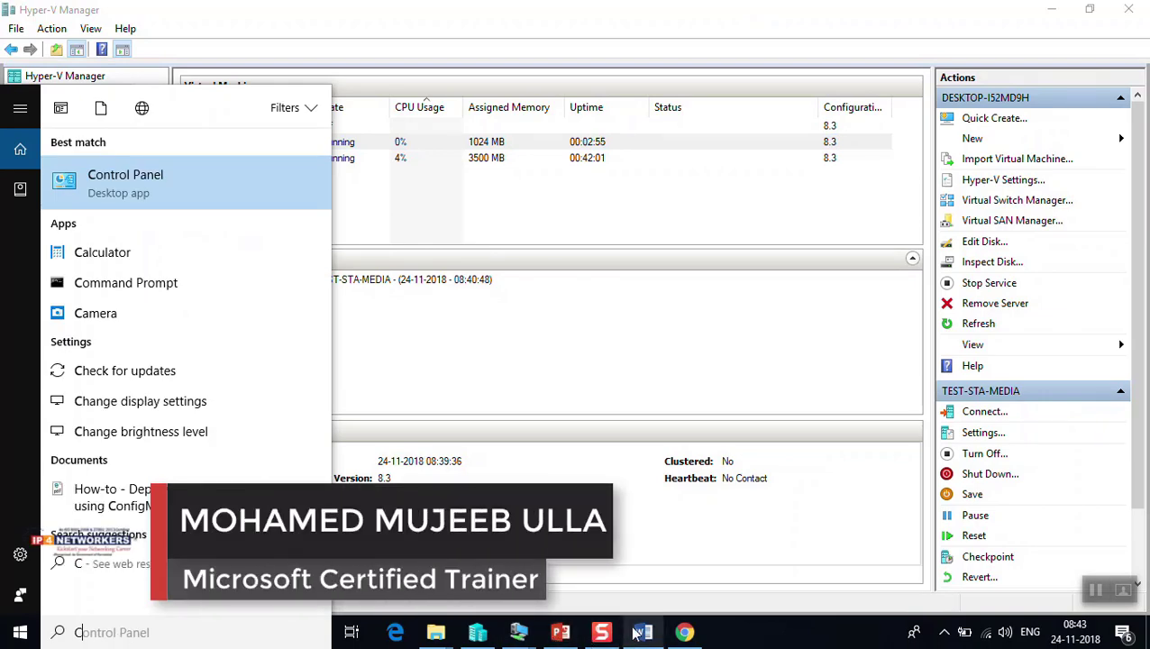
pyautogui.click(530, 640)
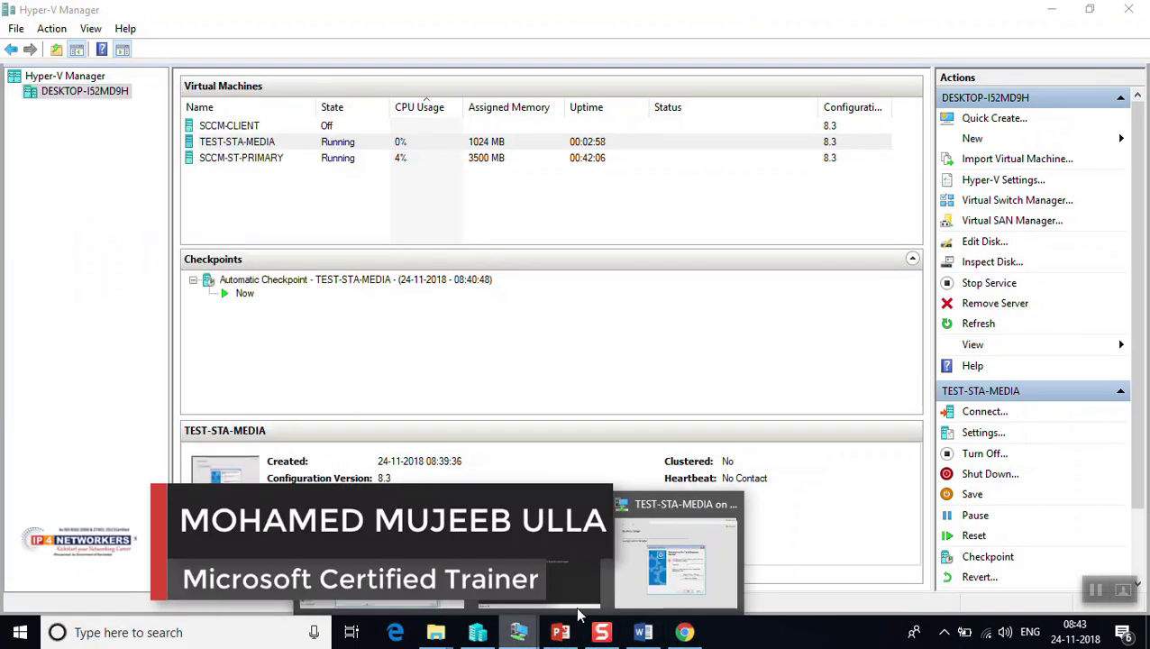
pyautogui.click(667, 582)
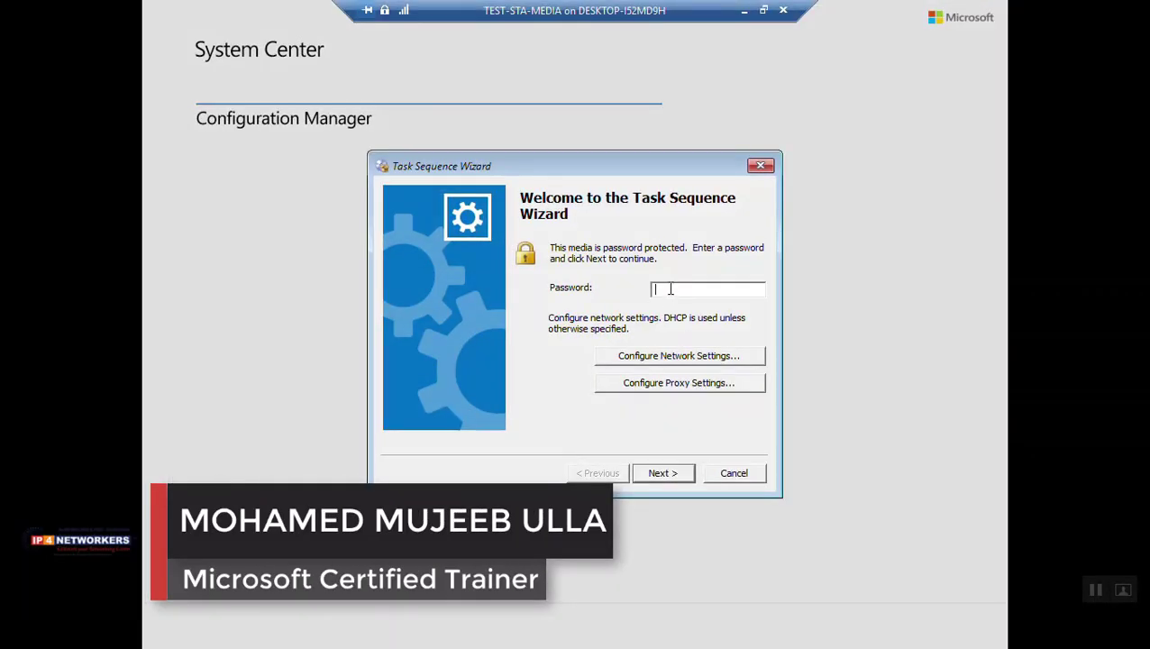
pyautogui.write('***')
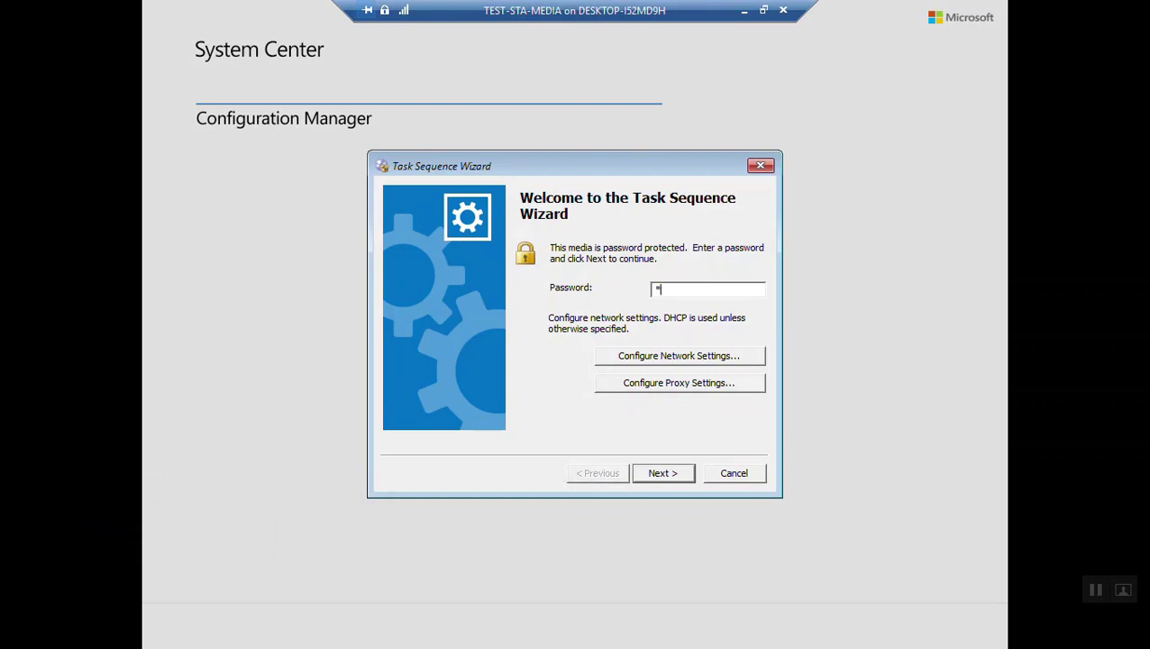
pyautogui.write('*******')
pyautogui.click(683, 476)
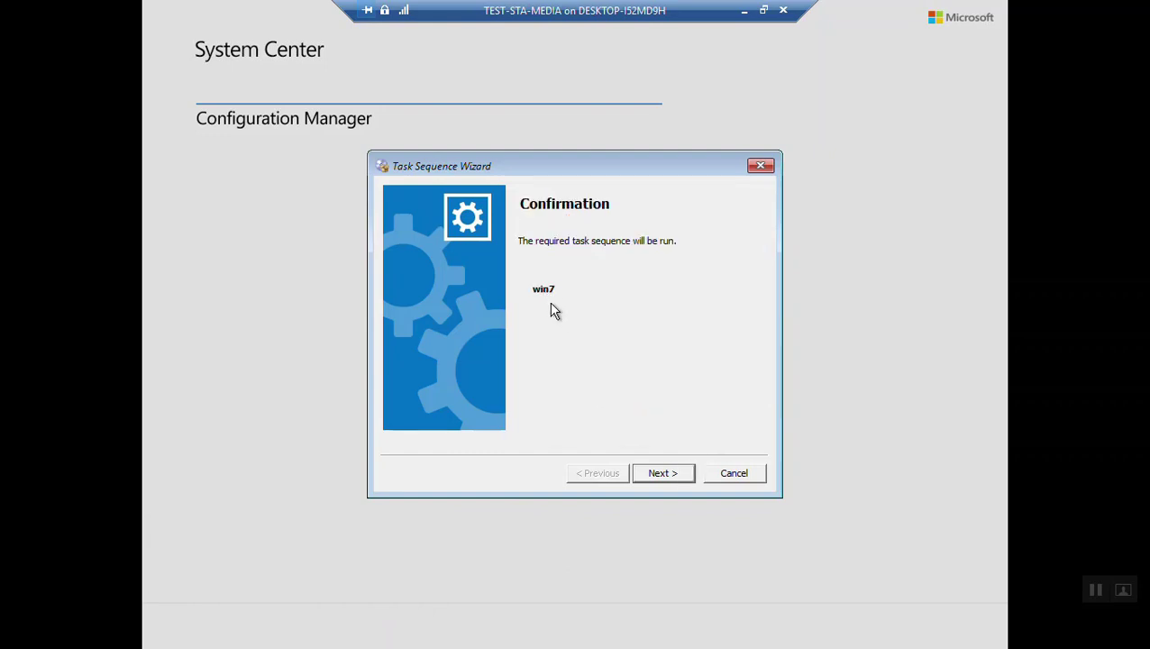
# Run the win7 task sequence and wait for the OS image to apply and the VM to restart
pyautogui.click(664, 475)
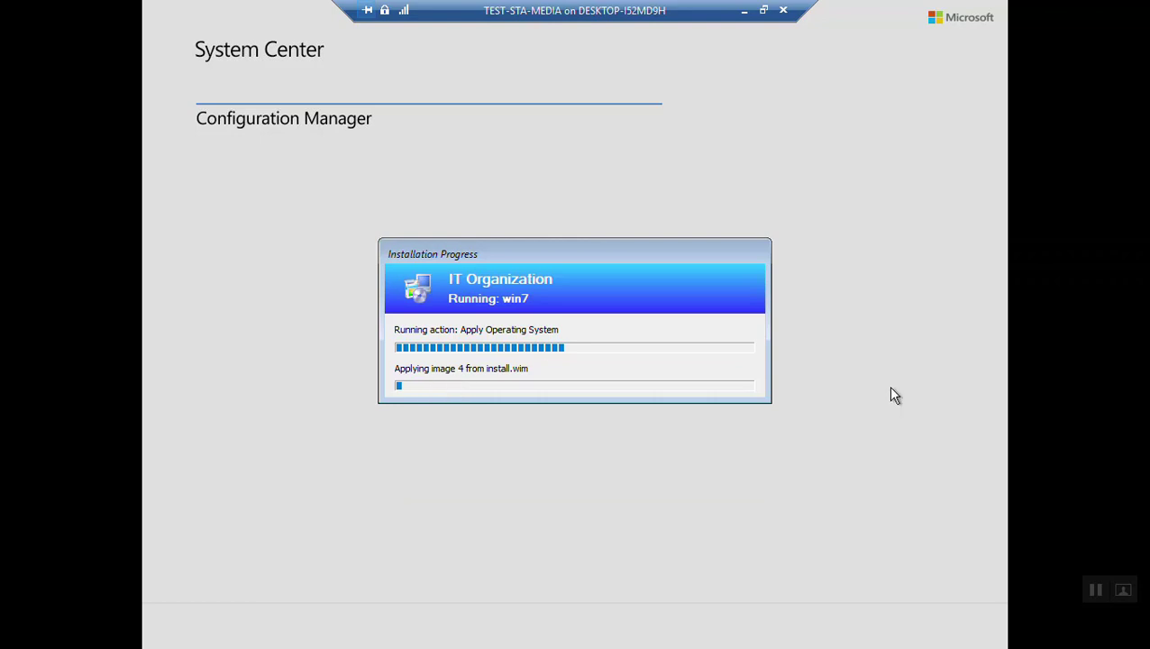
pyautogui.click(1096, 591)
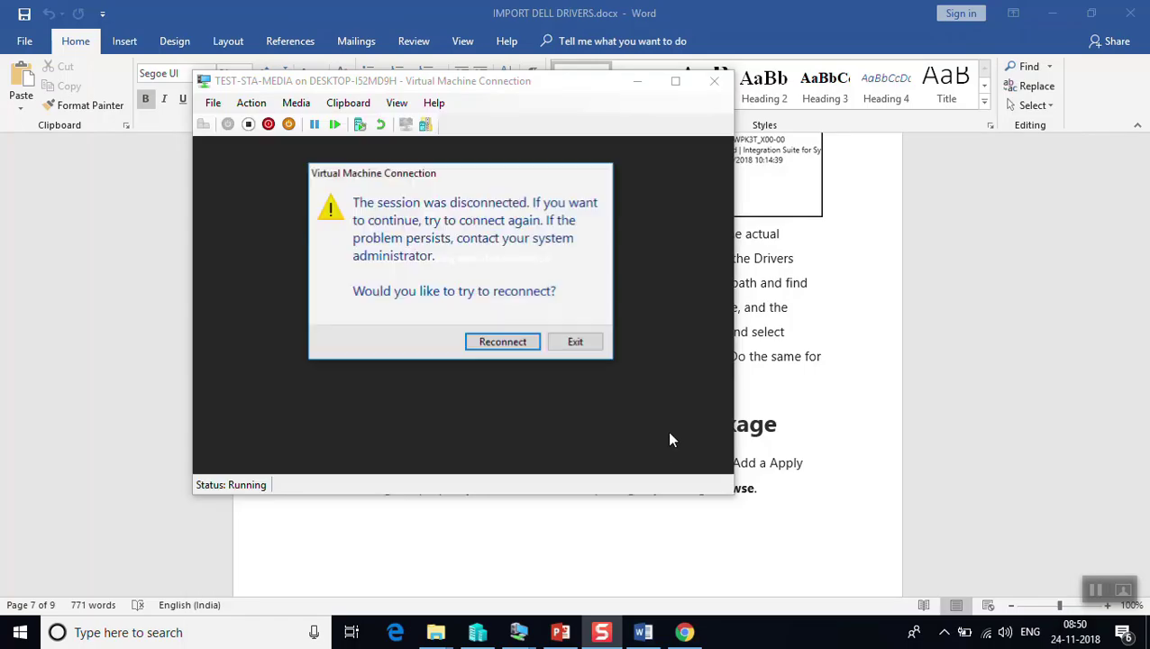
# Reconnect to TEST-STA-MEDIA after the restart and view its console in full screen
pyautogui.click(508, 344)
pyautogui.click(509, 346)
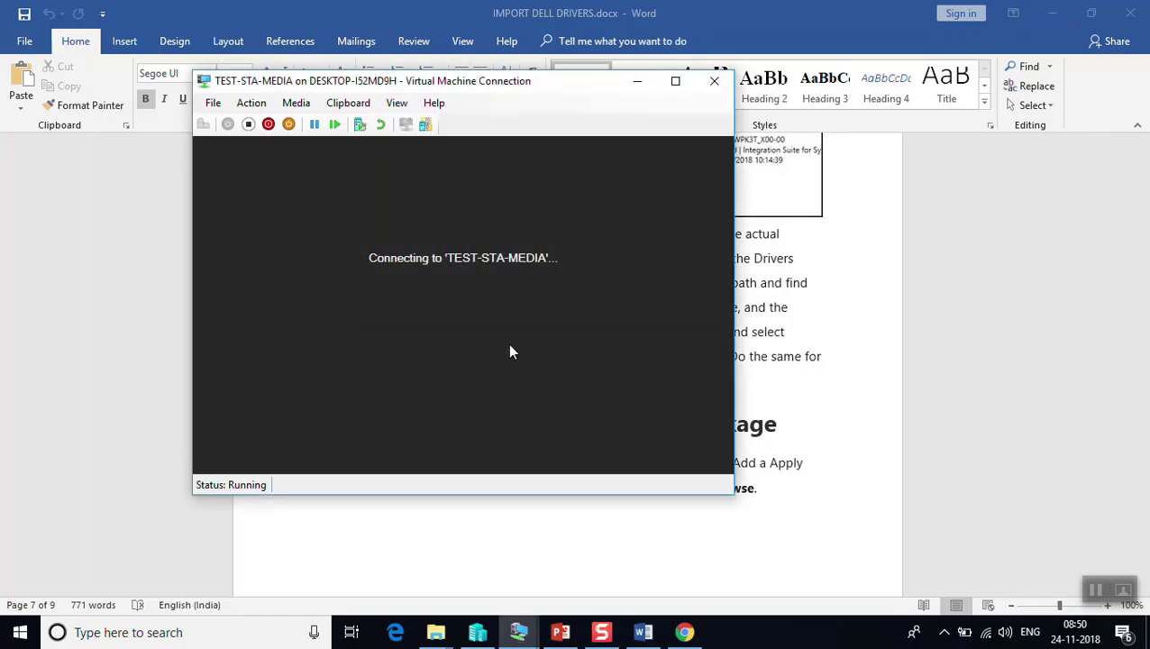
pyautogui.press('Return')
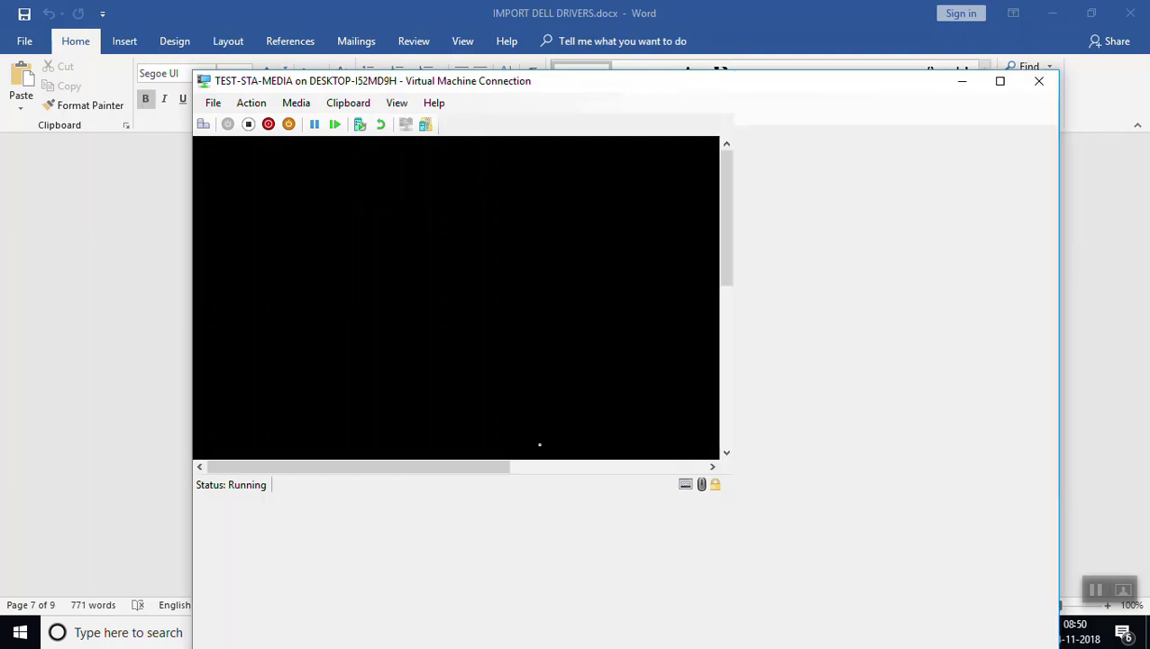
pyautogui.click(397, 103)
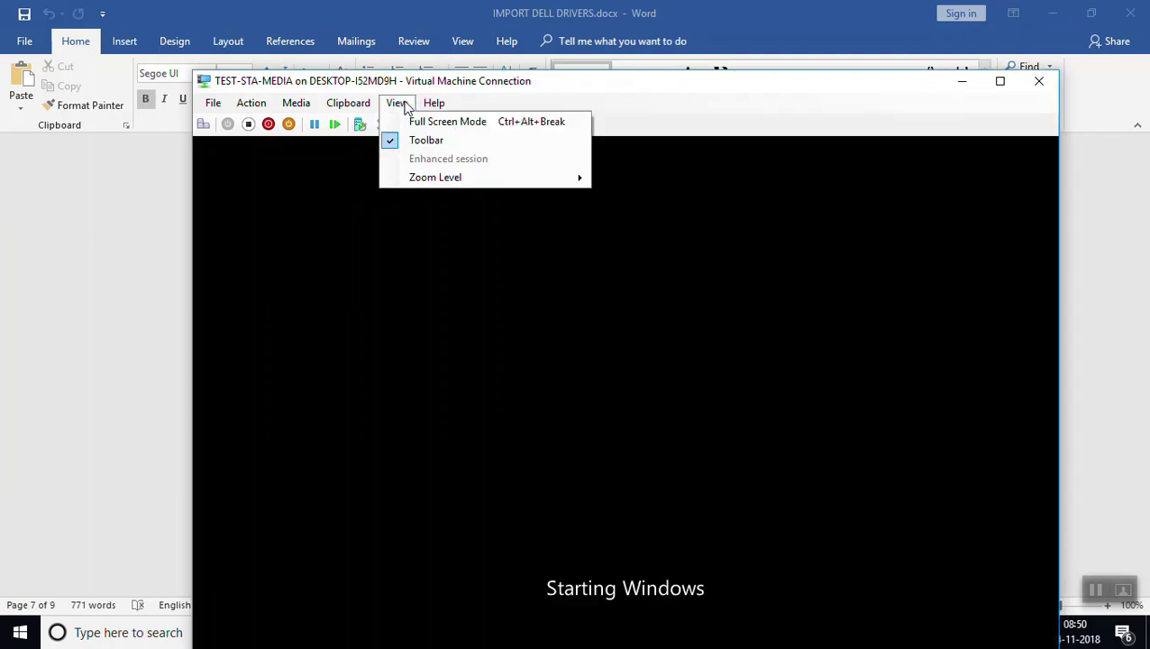
pyautogui.click(414, 124)
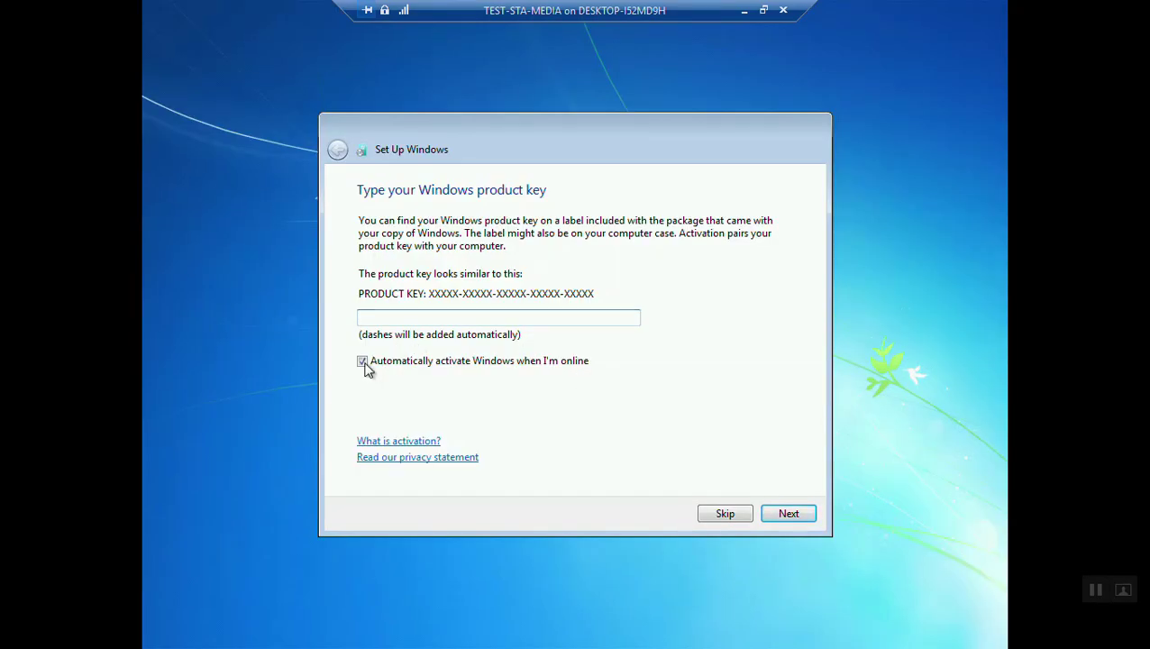
# Skip the Windows 7 product key and move the Installation Progress window up and right
pyautogui.click(725, 513)
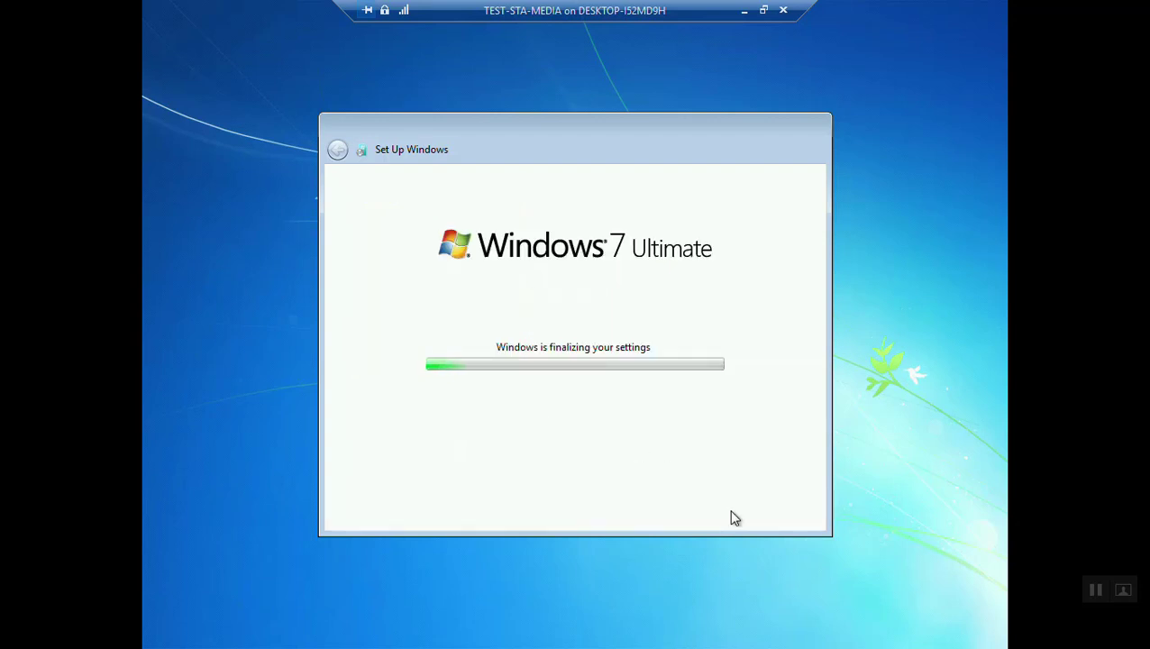
pyautogui.click(1096, 590)
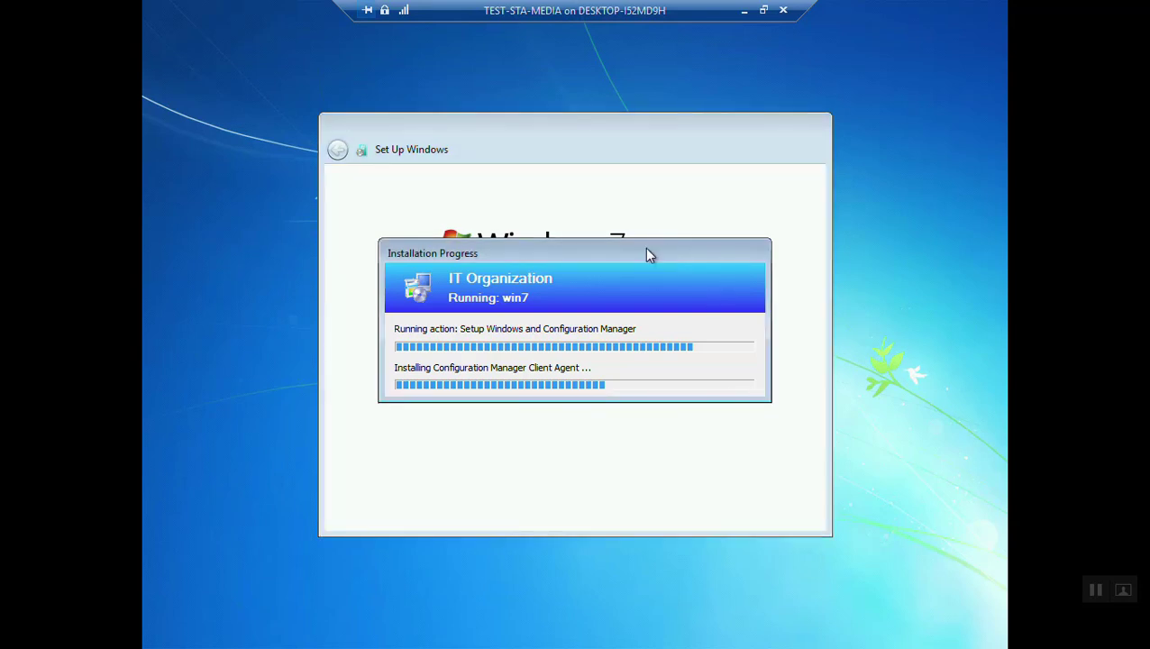
pyautogui.moveTo(646, 248); pyautogui.dragTo(685, 161)
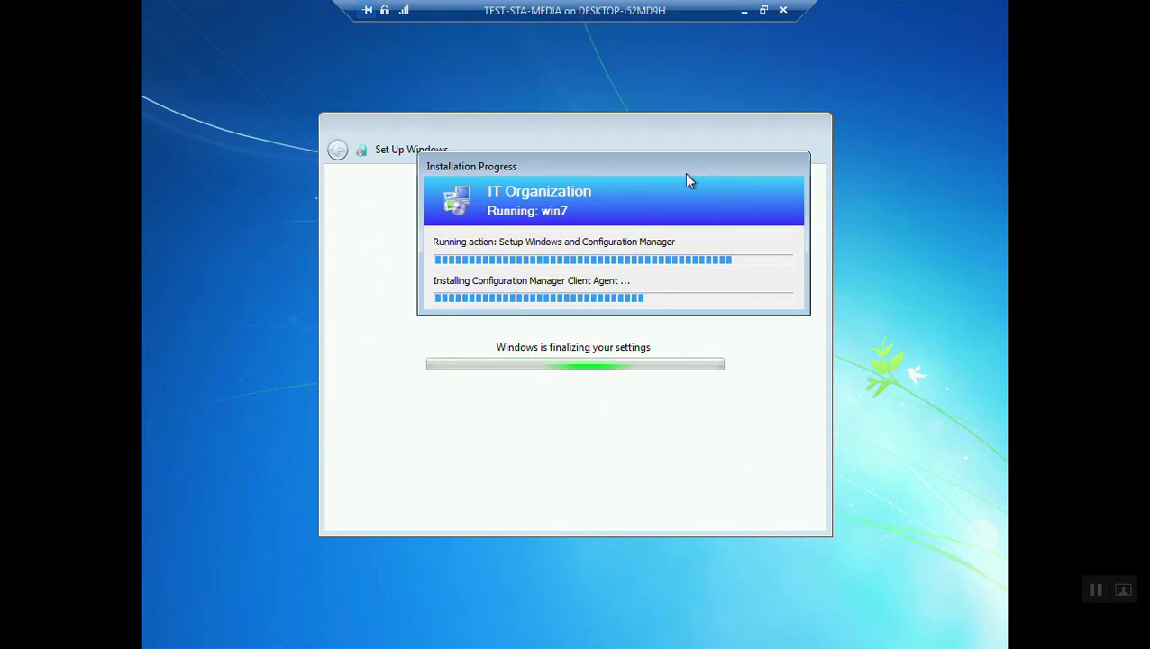